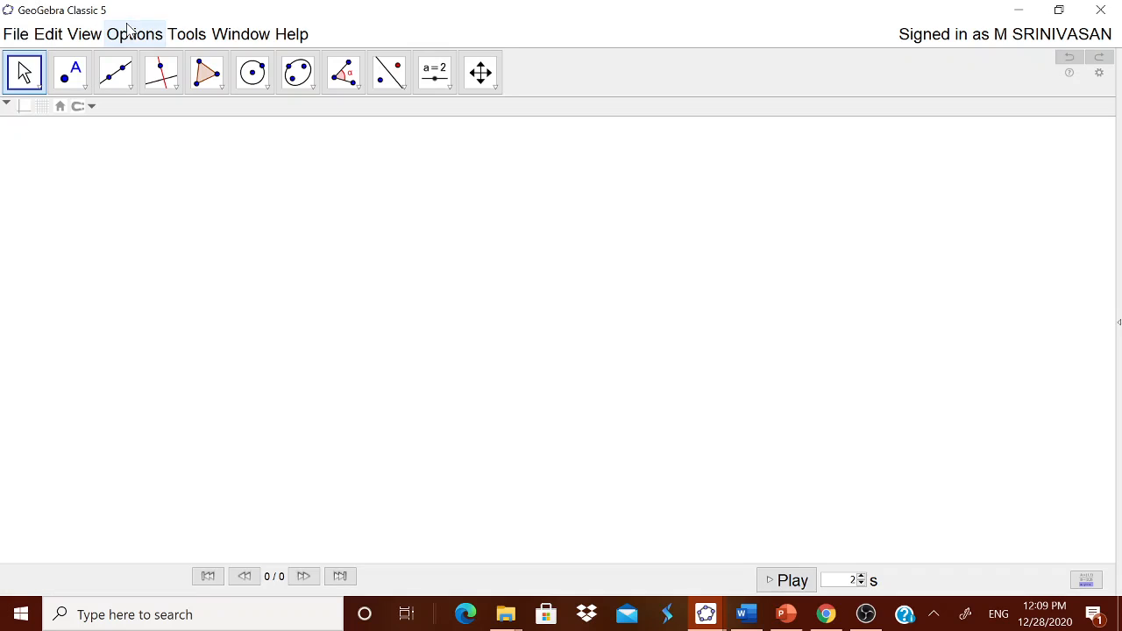
{"action": "left_click", "coordinate": [132, 34]}
{"action": "mouse_move", "coordinate": [182, 69]}
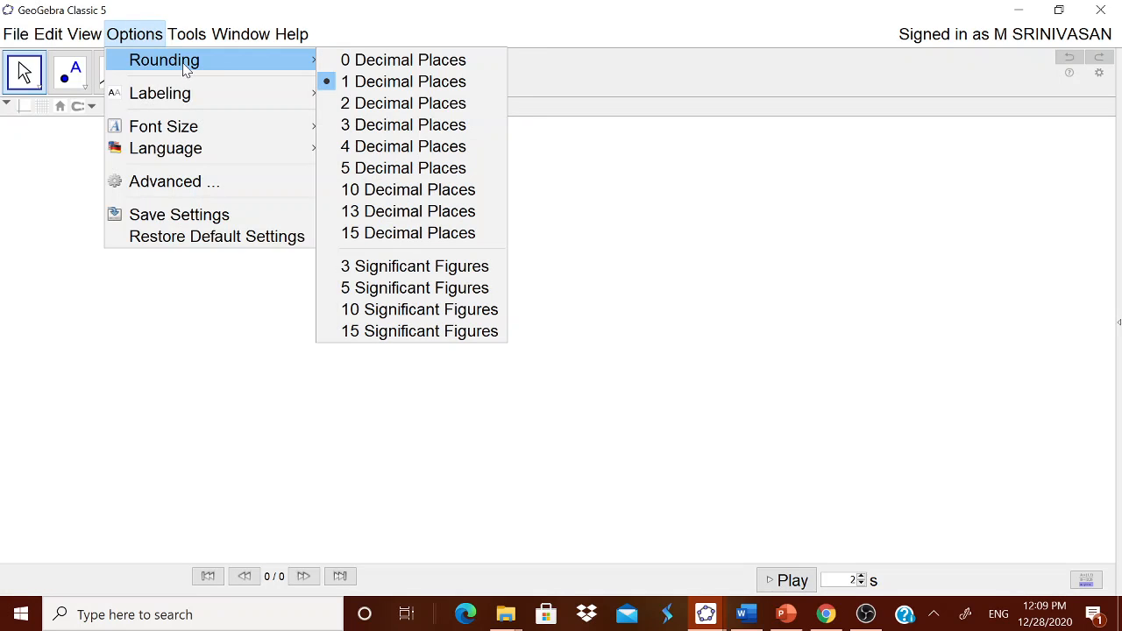
{"action": "left_click", "coordinate": [445, 37]}
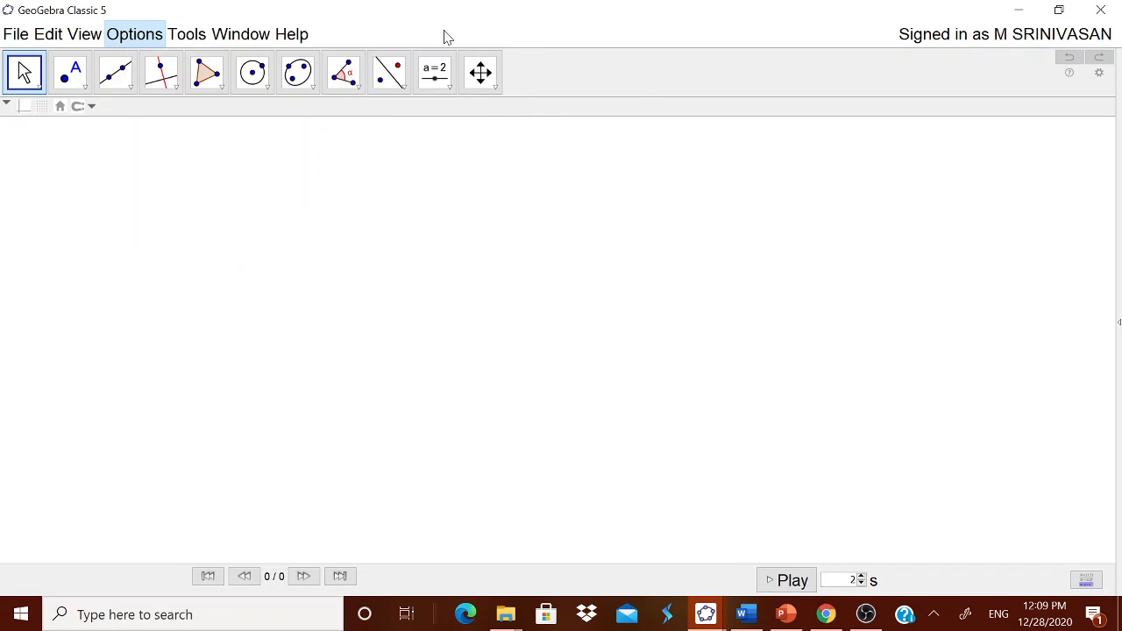
- Add the text "REGULAR PYRAMID" as a title in the upper-left area of the graphics view
{"action": "left_click", "coordinate": [442, 77]}
{"action": "left_click", "coordinate": [447, 150]}
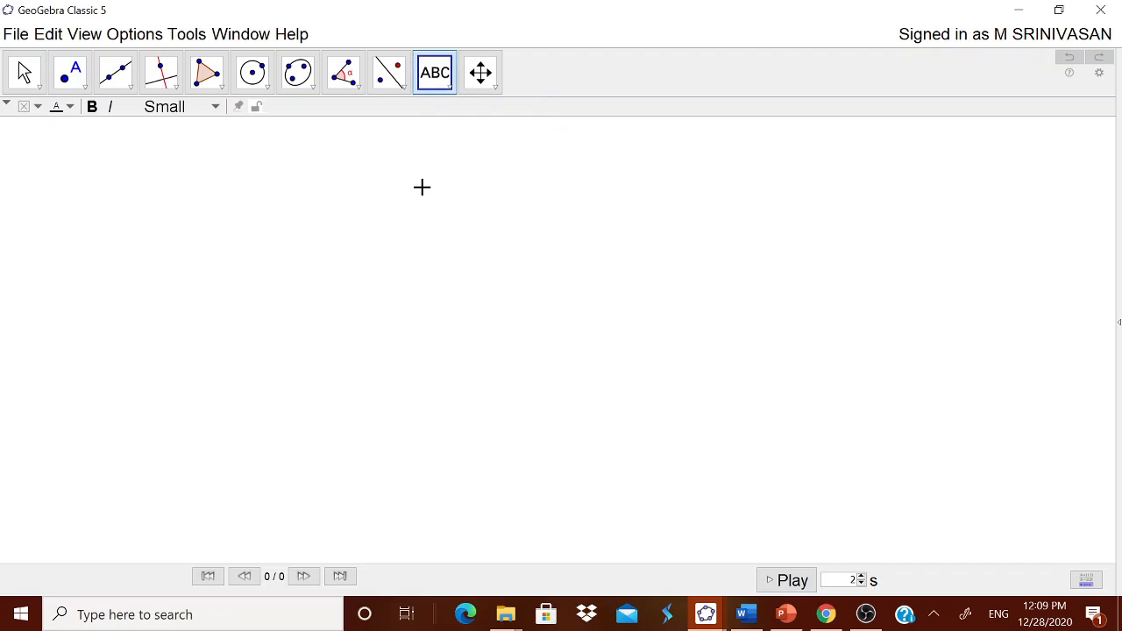
{"action": "left_click", "coordinate": [421, 187]}
{"action": "type", "text": "REGULAR PYRAMID"}
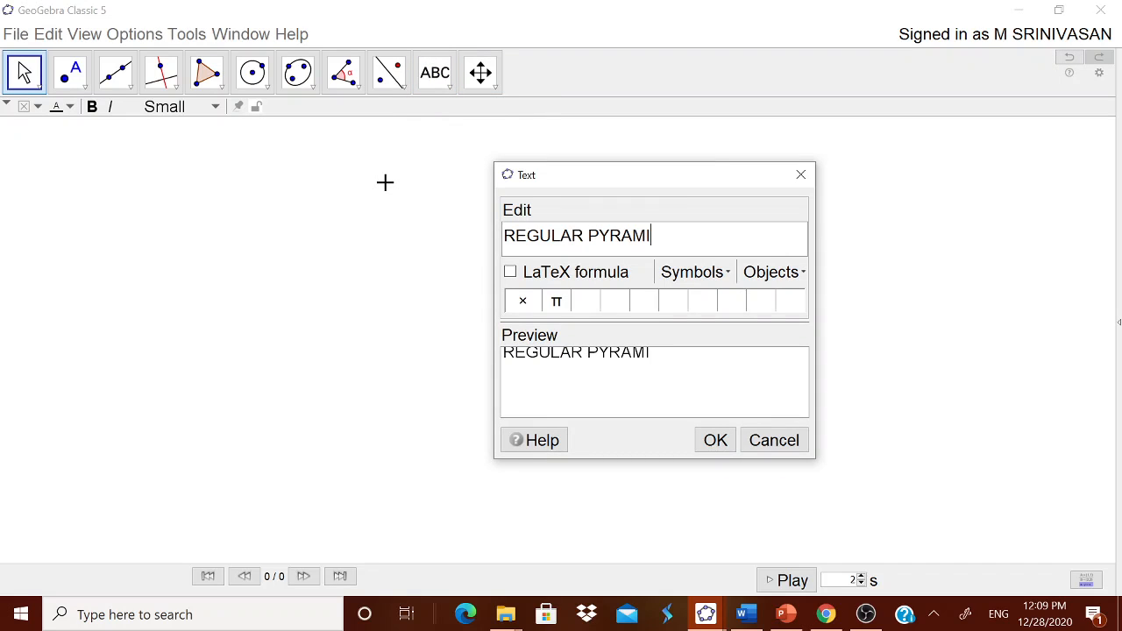
{"action": "left_click", "coordinate": [715, 440]}
{"action": "left_click_drag", "start_coordinate": [465, 192], "coordinate": [209, 161]}
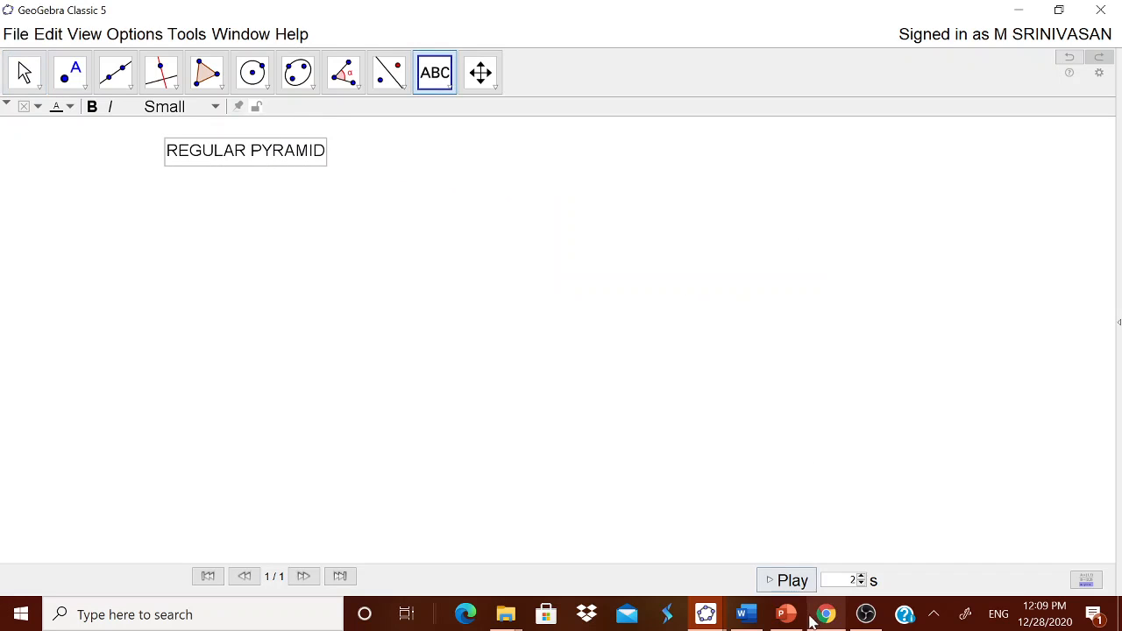
- Copy the two-line pyramid definition from NOTES.docx in Word and insert it as a text under the title in GeoGebra
{"action": "left_click", "coordinate": [746, 613]}
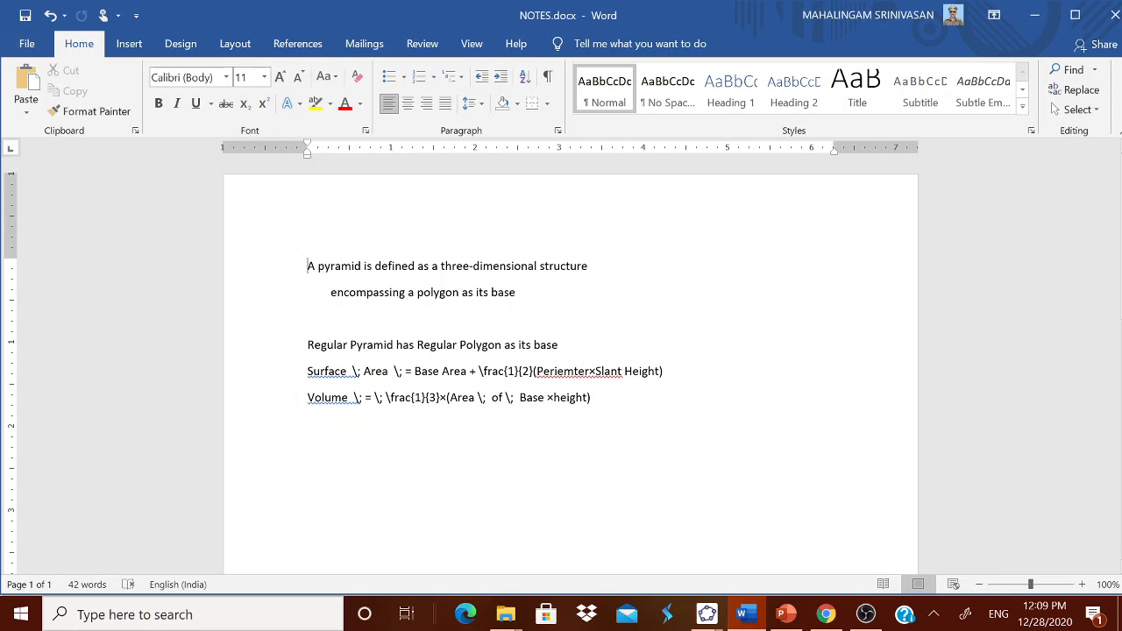
{"action": "left_click_drag", "start_coordinate": [306, 266], "coordinate": [541, 300]}
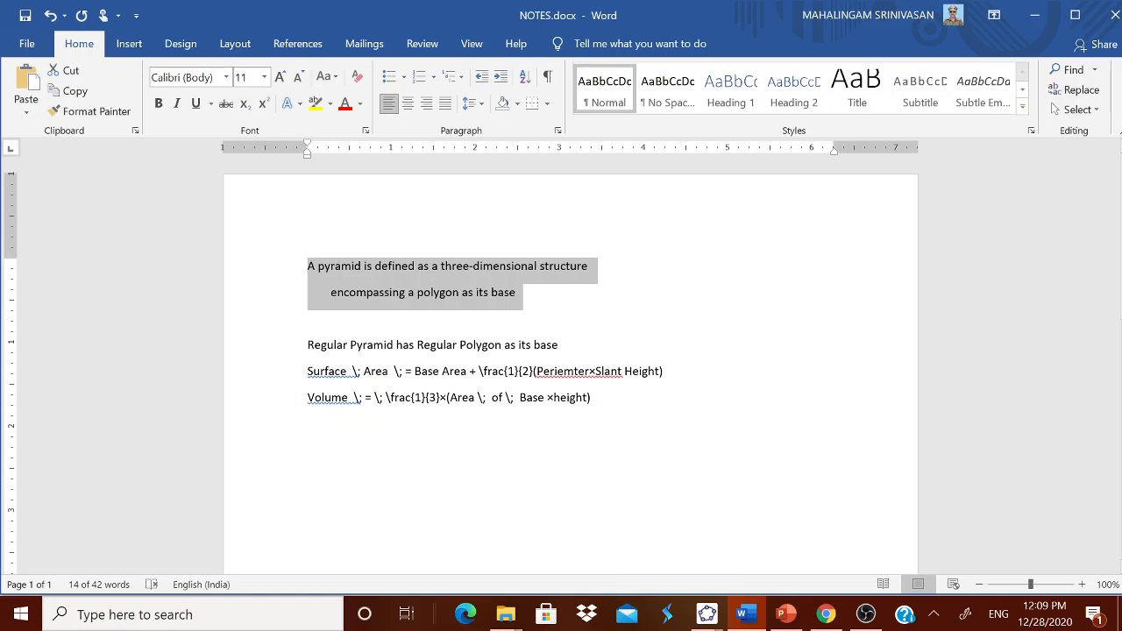
{"action": "left_click", "coordinate": [704, 613]}
{"action": "left_click", "coordinate": [631, 517]}
{"action": "left_click", "coordinate": [493, 380]}
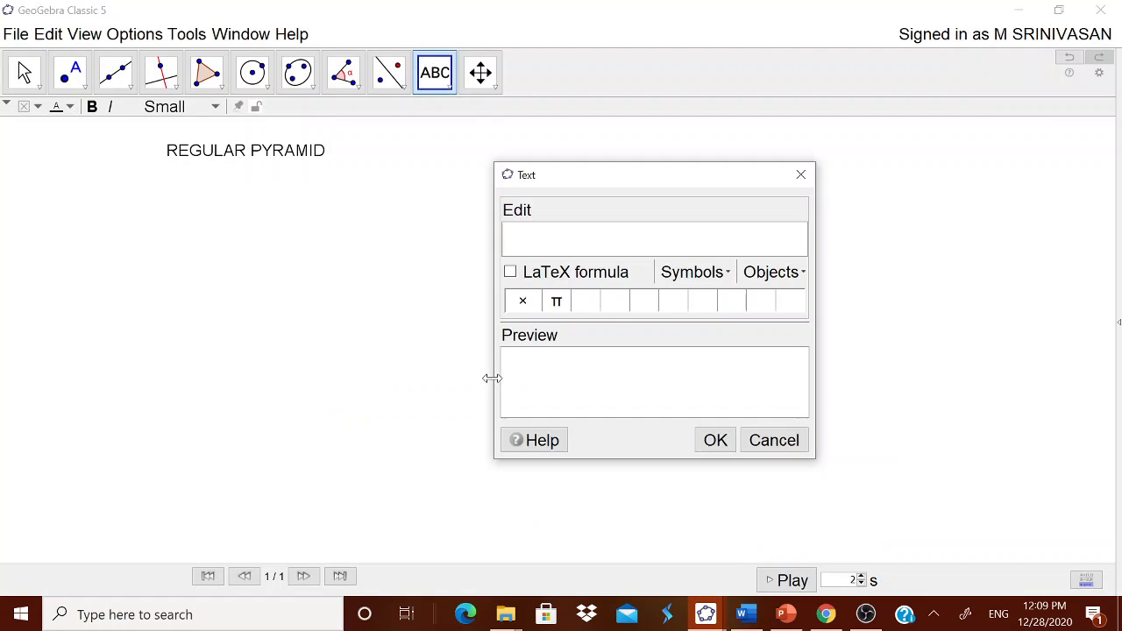
{"action": "key", "text": "ctrl+v"}
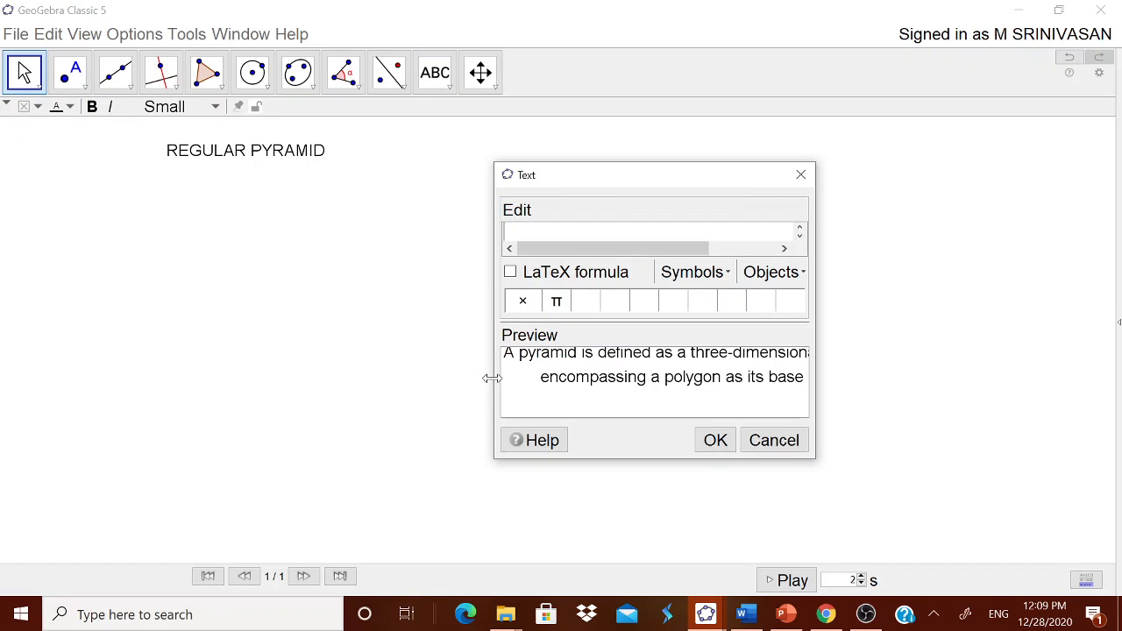
{"action": "left_click", "coordinate": [717, 440]}
{"action": "left_click_drag", "start_coordinate": [591, 403], "coordinate": [198, 205]}
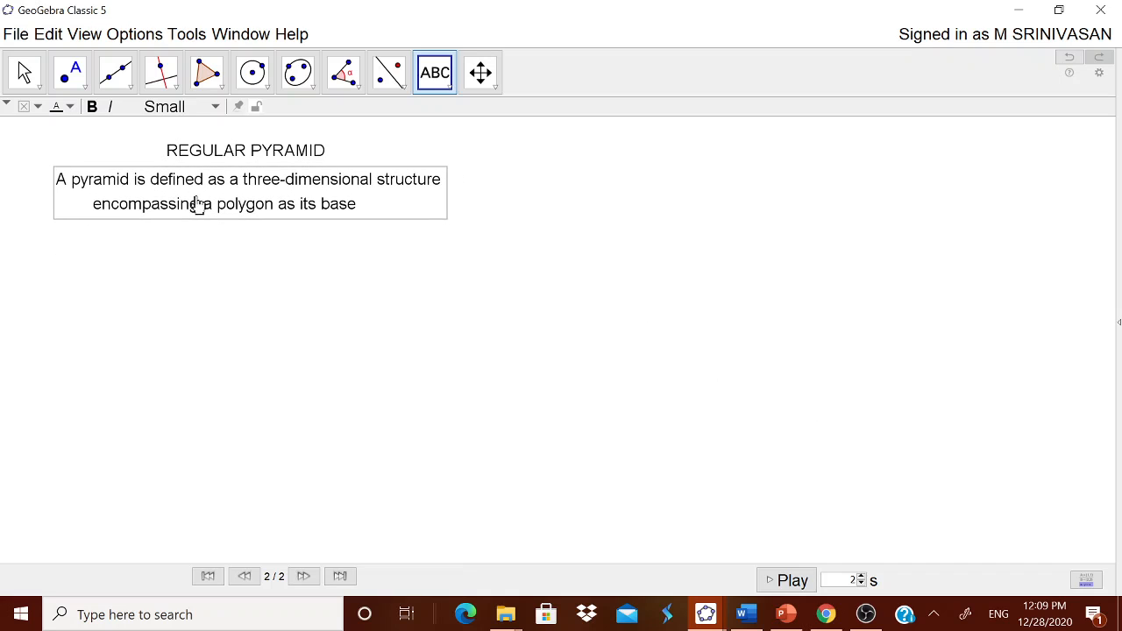
- Copy "Regular Pyramid has Regular Polygon as its base" from the Word notes and insert it as a text below the definition in GeoGebra
{"action": "left_click", "coordinate": [745, 613]}
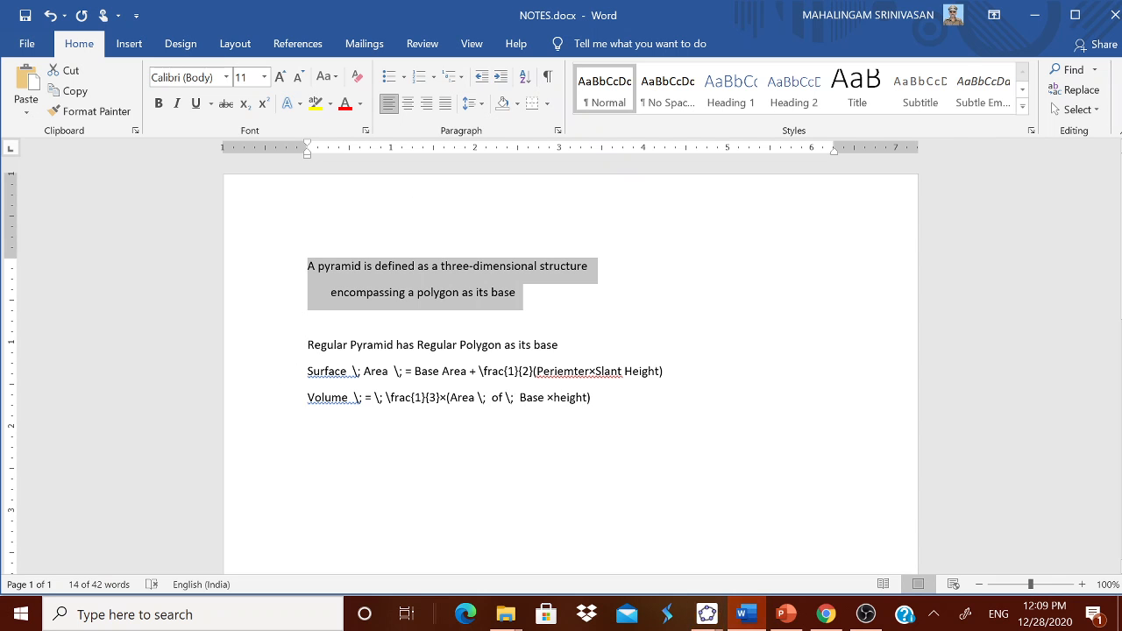
{"action": "left_click_drag", "start_coordinate": [308, 346], "coordinate": [605, 351]}
{"action": "key", "text": "ctrl+c"}
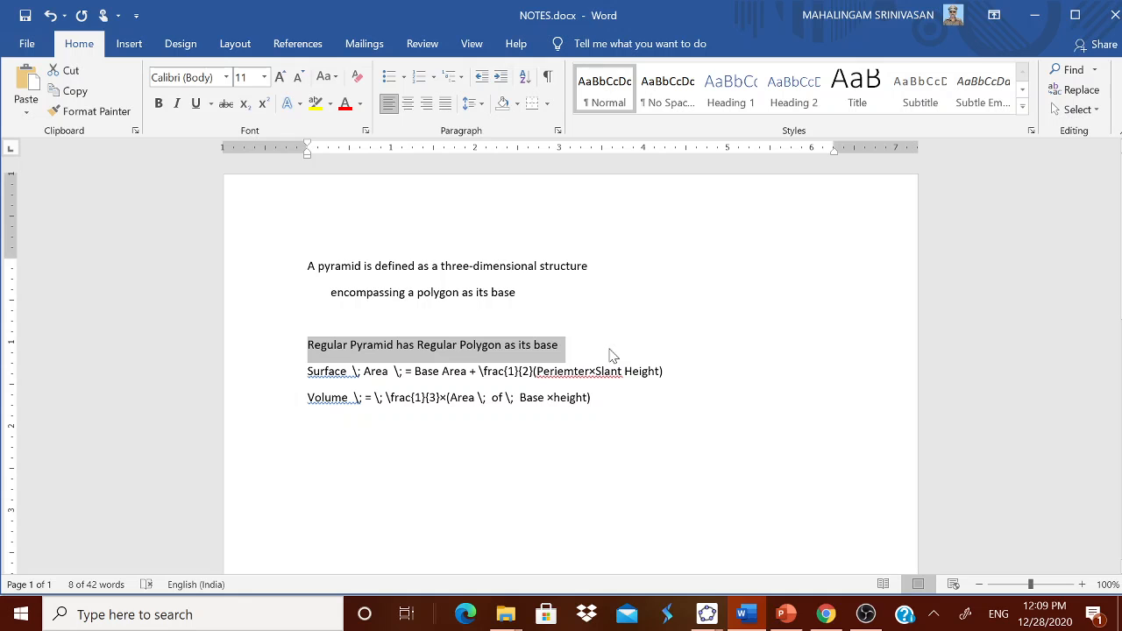
{"action": "left_click", "coordinate": [705, 614]}
{"action": "left_click", "coordinate": [652, 549]}
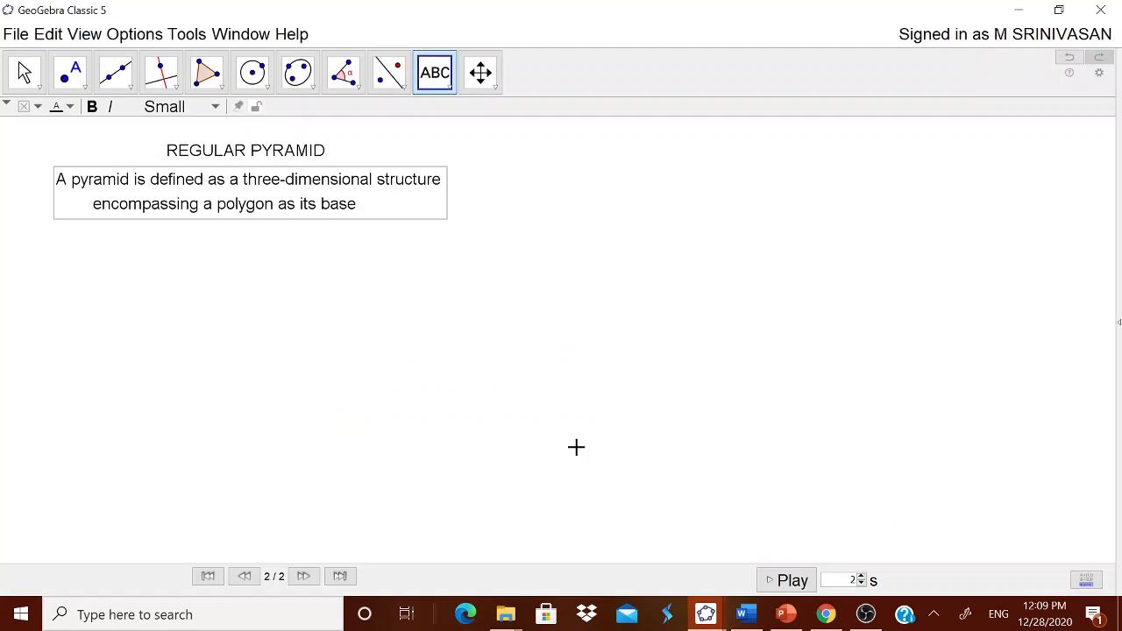
{"action": "left_click", "coordinate": [443, 365]}
{"action": "key", "text": "ctrl+v"}
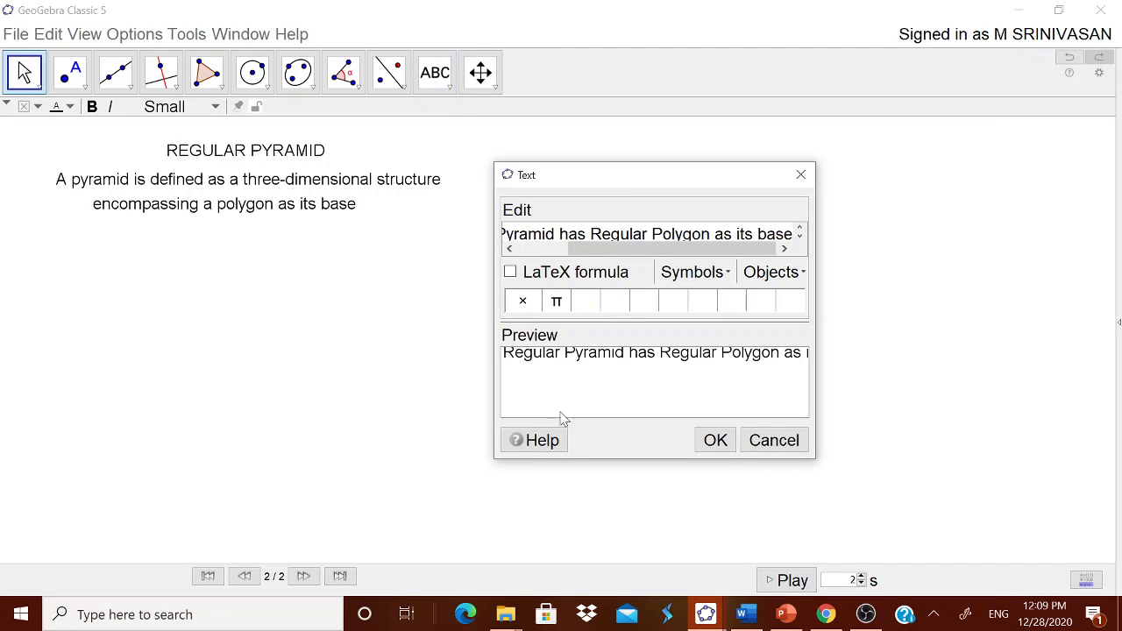
{"action": "left_click", "coordinate": [715, 439]}
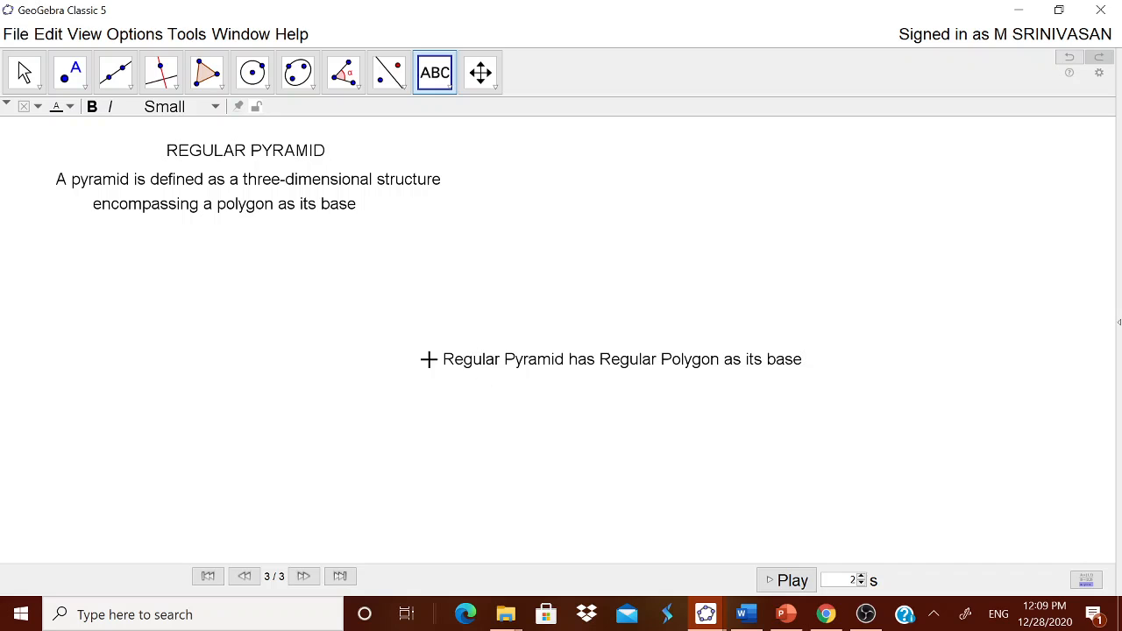
{"action": "left_click_drag", "start_coordinate": [478, 362], "coordinate": [78, 248]}
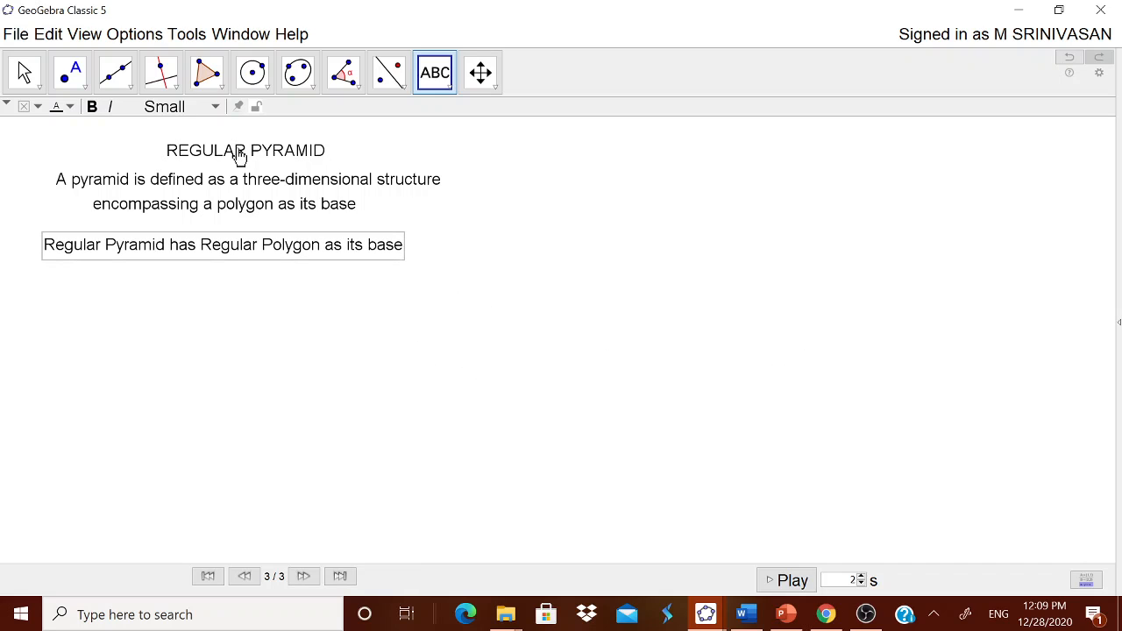
- Shift the title, the definition and the regular-polygon sentence slightly further toward the upper-left of the graphics view
{"action": "left_click_drag", "start_coordinate": [240, 156], "coordinate": [163, 149]}
{"action": "left_click_drag", "start_coordinate": [201, 202], "coordinate": [167, 196]}
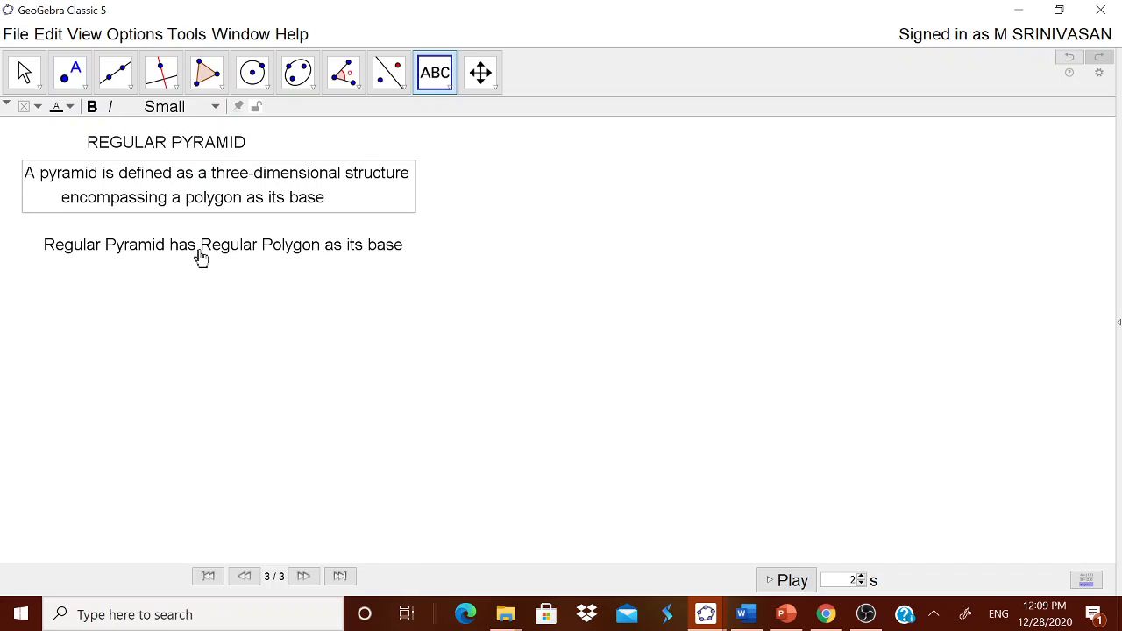
{"action": "left_click_drag", "start_coordinate": [201, 255], "coordinate": [176, 247]}
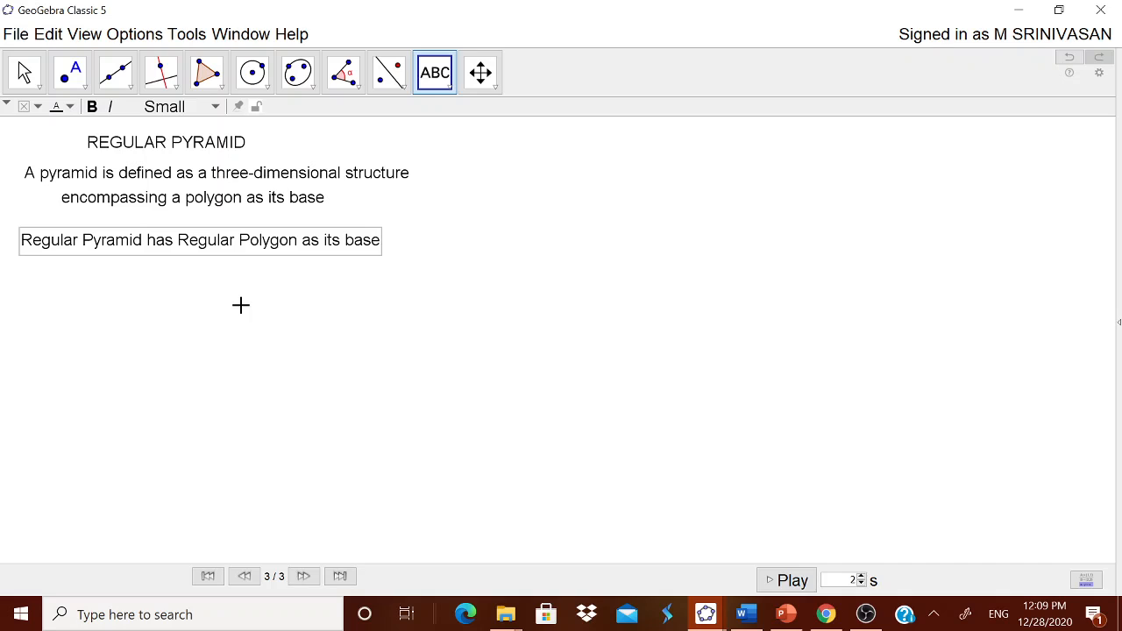
{"action": "key", "text": "Escape"}
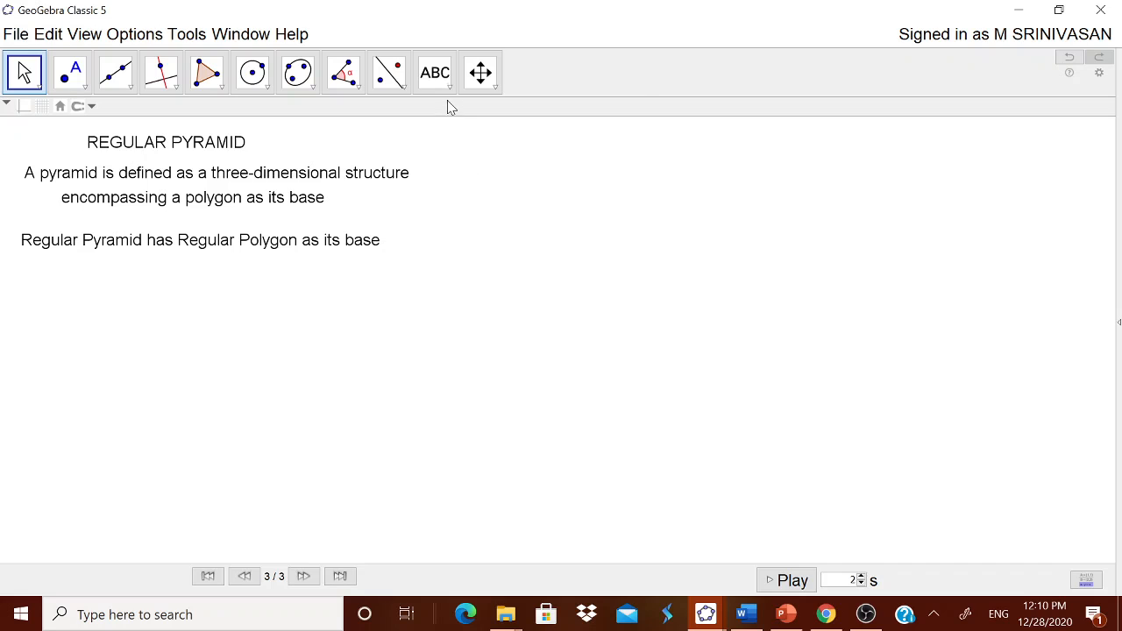
- Create a number slider a with minimum 1, maximum 10 and increment 1, and position it beside the definition text
{"action": "left_click", "coordinate": [435, 75]}
{"action": "left_click", "coordinate": [474, 113]}
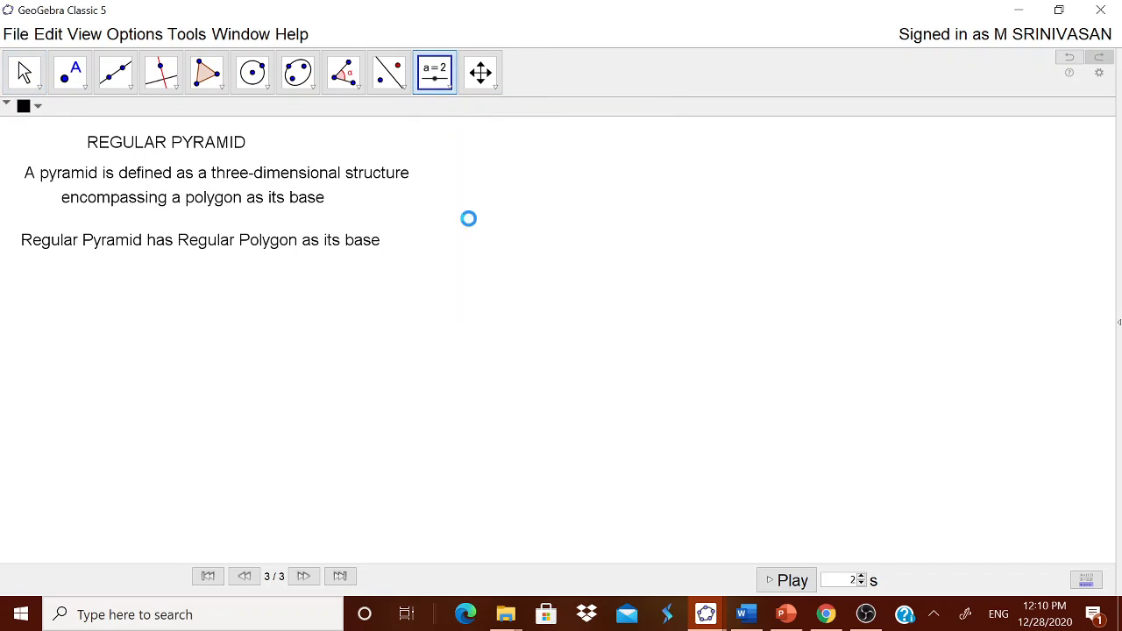
{"action": "left_click", "coordinate": [469, 218]}
{"action": "left_click_drag", "start_coordinate": [405, 354], "coordinate": [374, 351]}
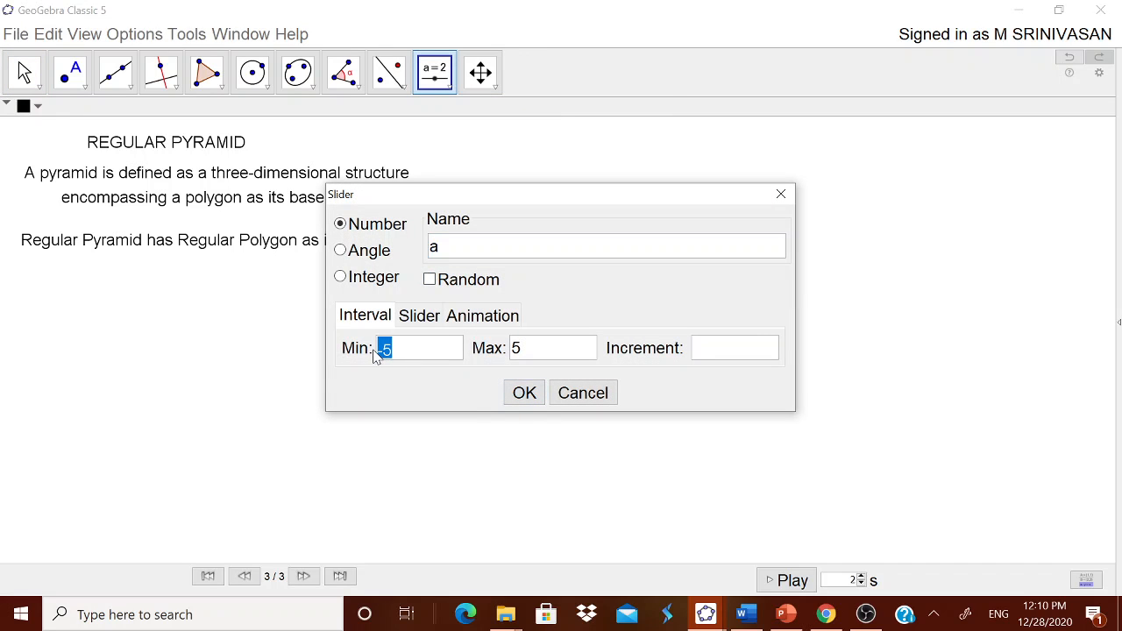
{"action": "type", "text": "1"}
{"action": "left_click_drag", "start_coordinate": [520, 353], "coordinate": [494, 359]}
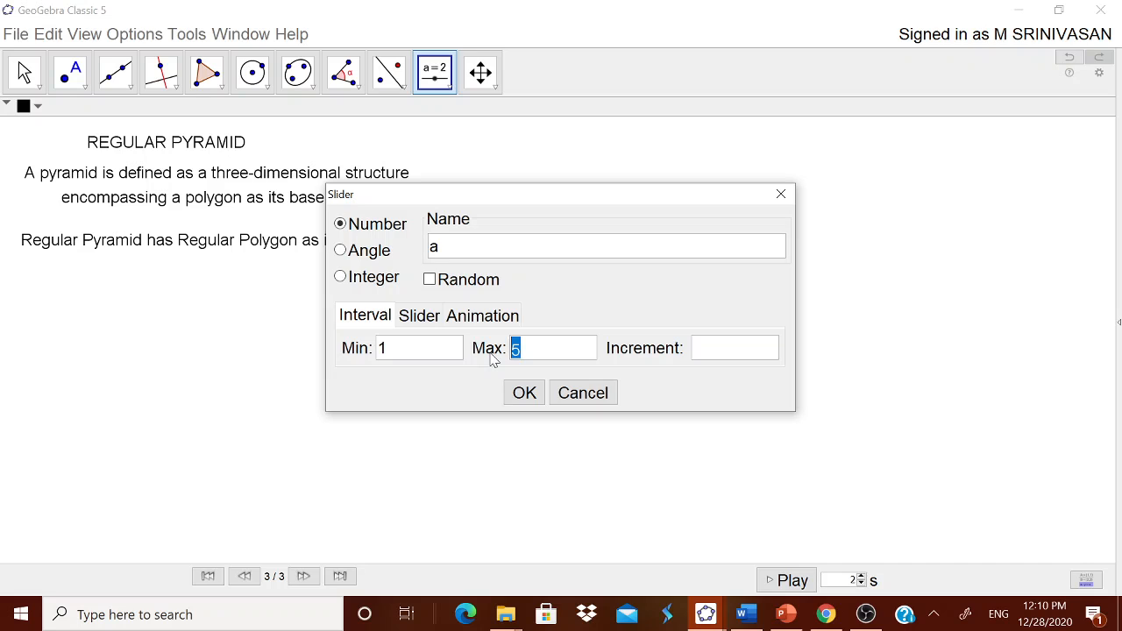
{"action": "type", "text": "10"}
{"action": "left_click", "coordinate": [697, 351]}
{"action": "type", "text": "1"}
{"action": "left_click", "coordinate": [525, 392]}
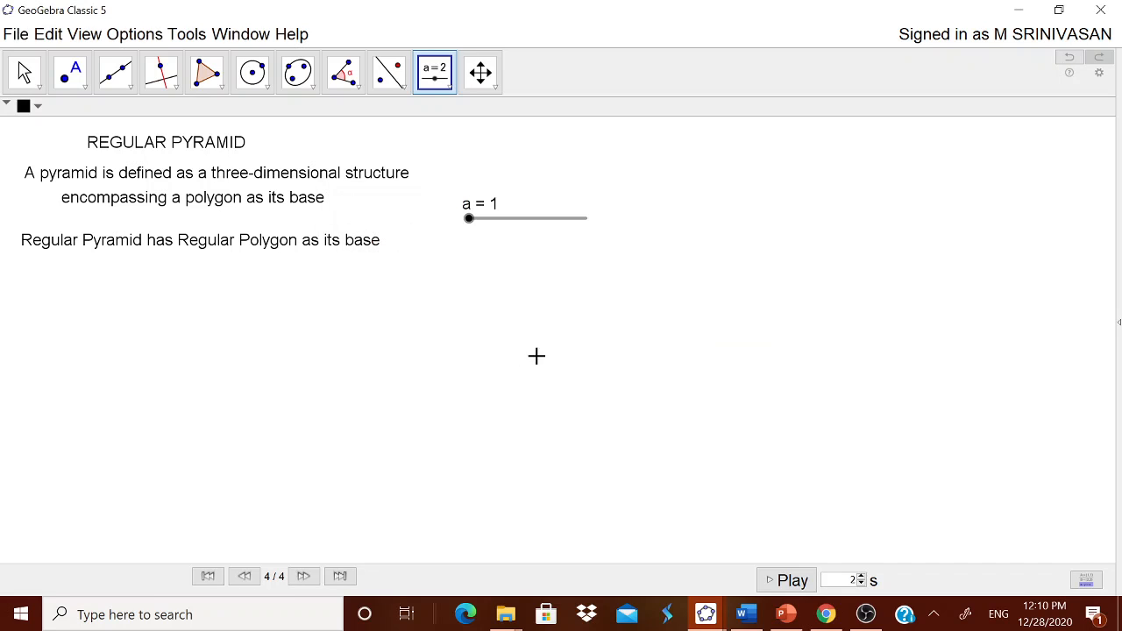
{"action": "left_click_drag", "start_coordinate": [518, 227], "coordinate": [511, 183]}
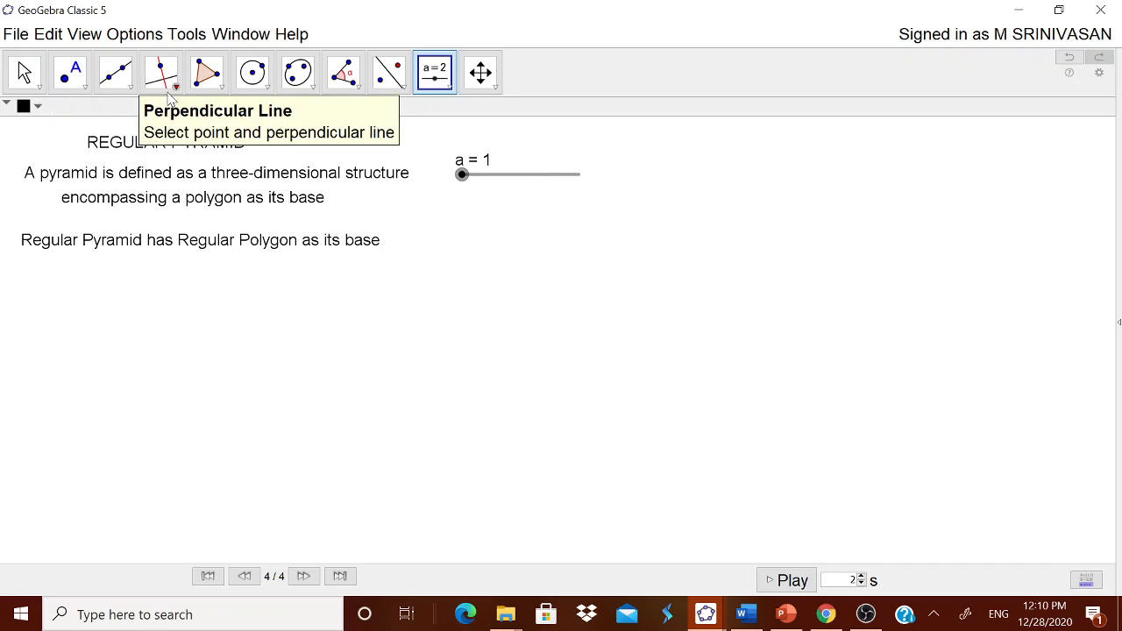
- Draw a segment AB with given length a, starting from a new point A in the empty area below the texts
{"action": "left_click", "coordinate": [129, 85]}
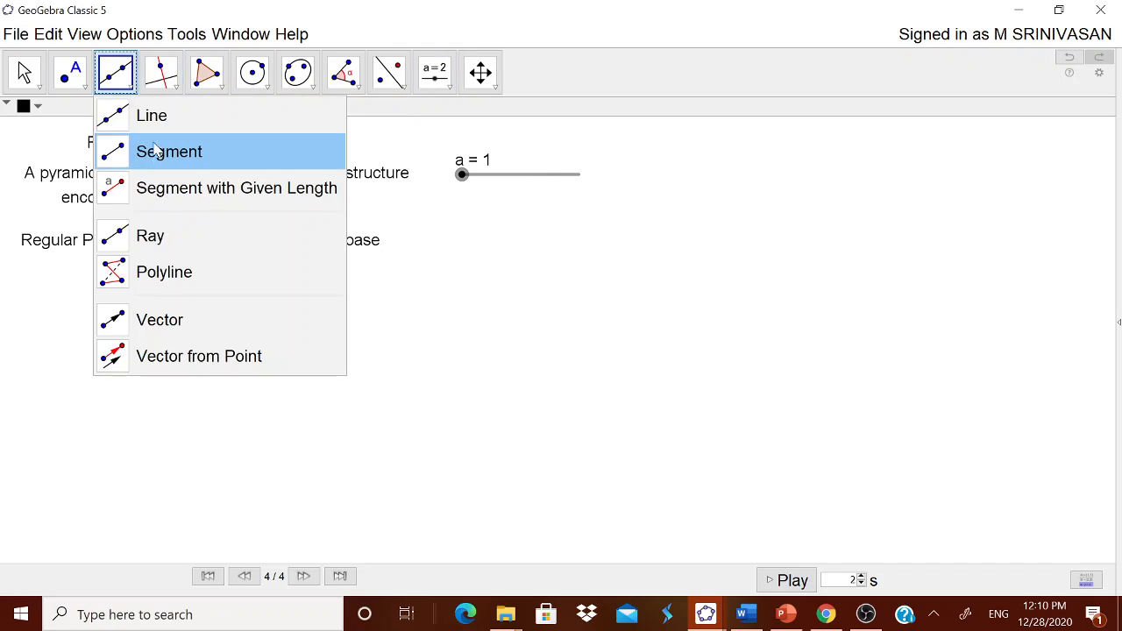
{"action": "left_click", "coordinate": [155, 188]}
{"action": "left_click", "coordinate": [173, 385]}
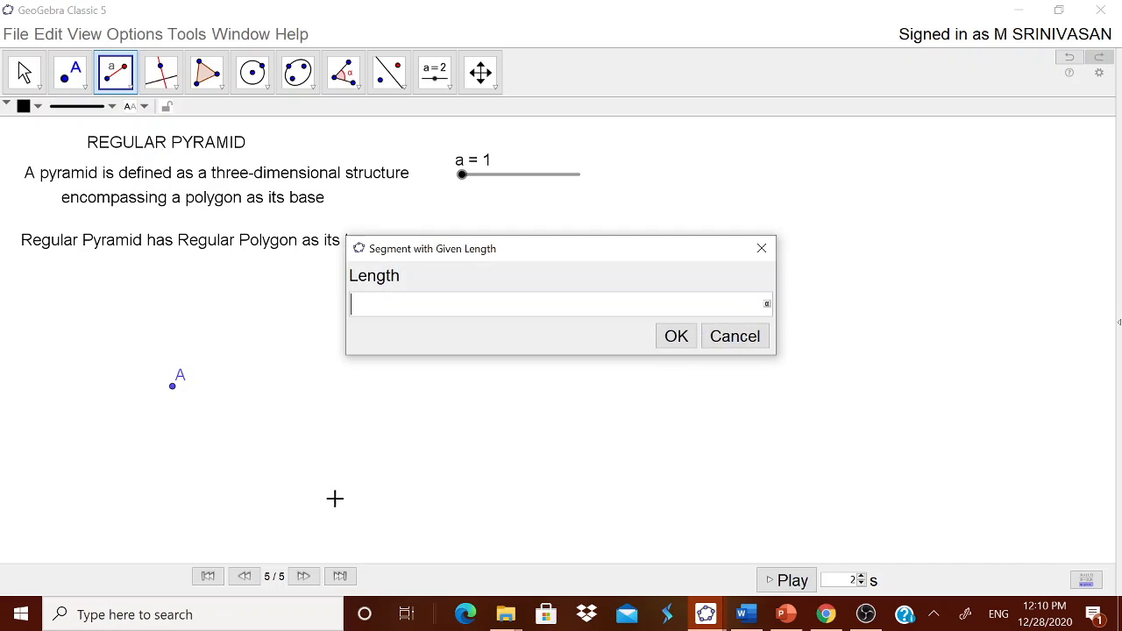
{"action": "type", "text": "a"}
{"action": "left_click", "coordinate": [680, 337]}
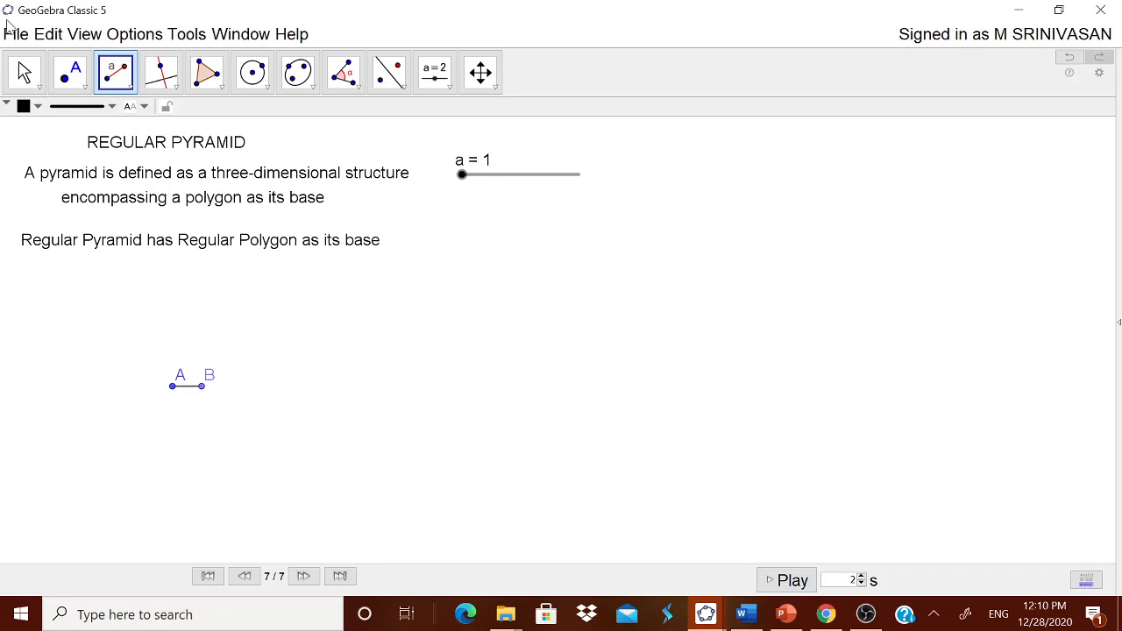
- Set slider a to 4 and reposition segment AB lower and further left, with its endpoint labels beneath it
{"action": "left_click", "coordinate": [23, 71]}
{"action": "left_click_drag", "start_coordinate": [178, 375], "coordinate": [155, 399]}
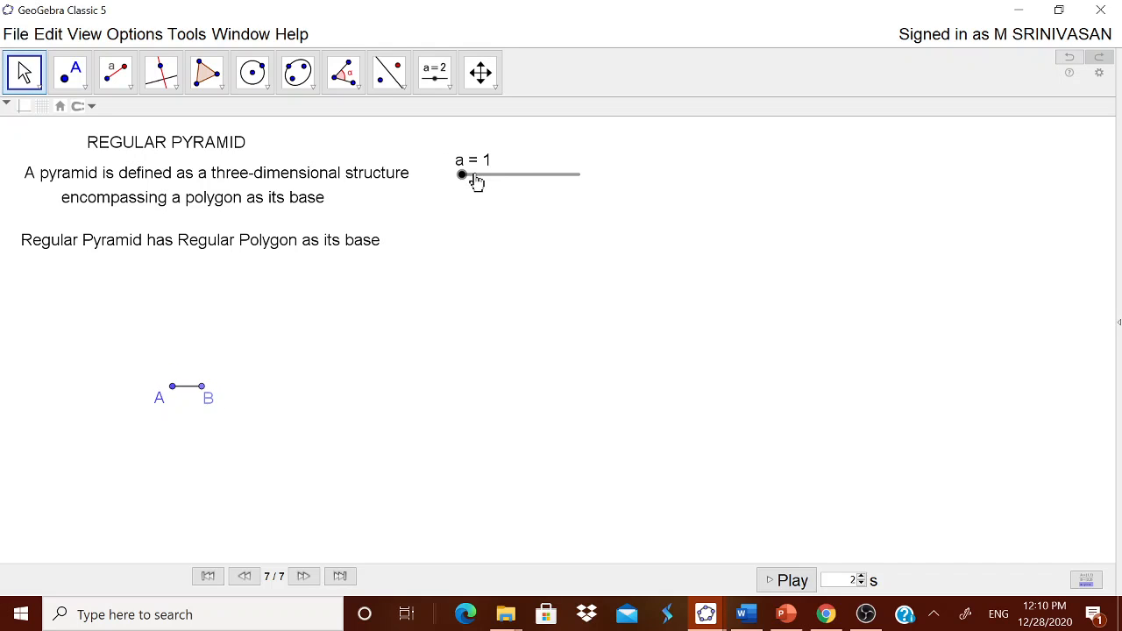
{"action": "left_click_drag", "start_coordinate": [462, 174], "coordinate": [499, 180]}
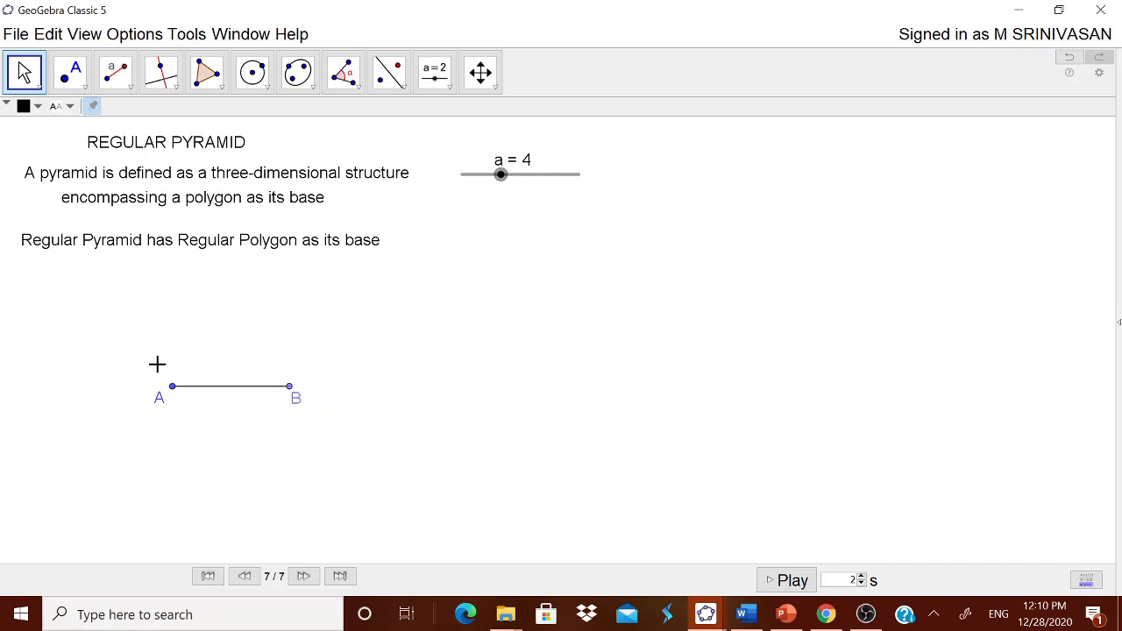
{"action": "left_click_drag", "start_coordinate": [172, 387], "coordinate": [108, 454]}
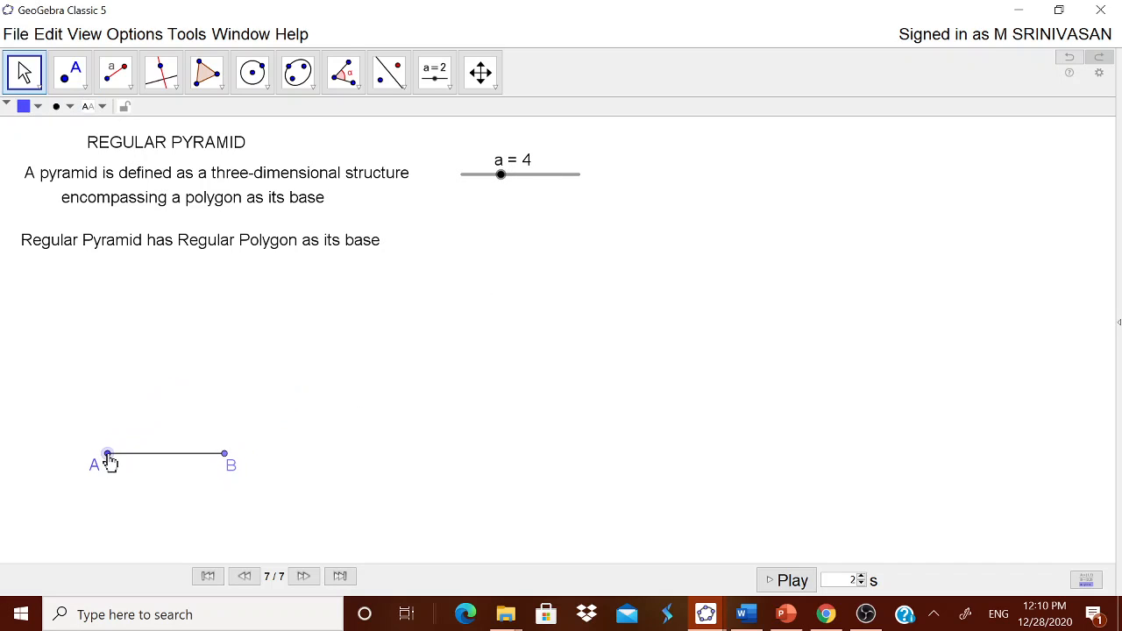
{"action": "left_click", "coordinate": [219, 90]}
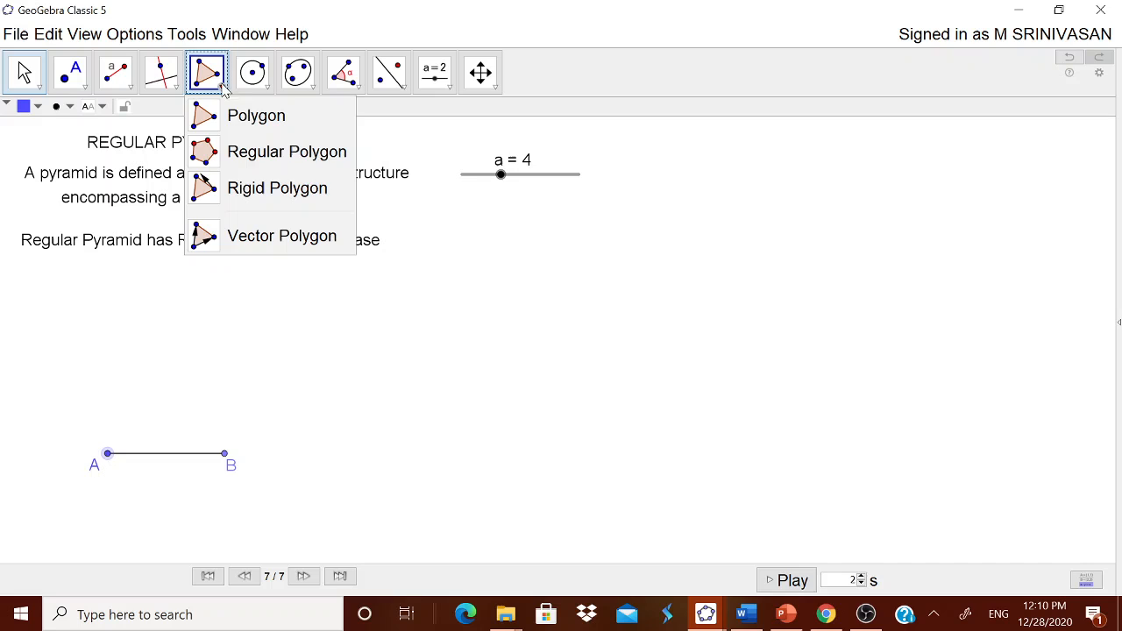
{"action": "left_click", "coordinate": [260, 153]}
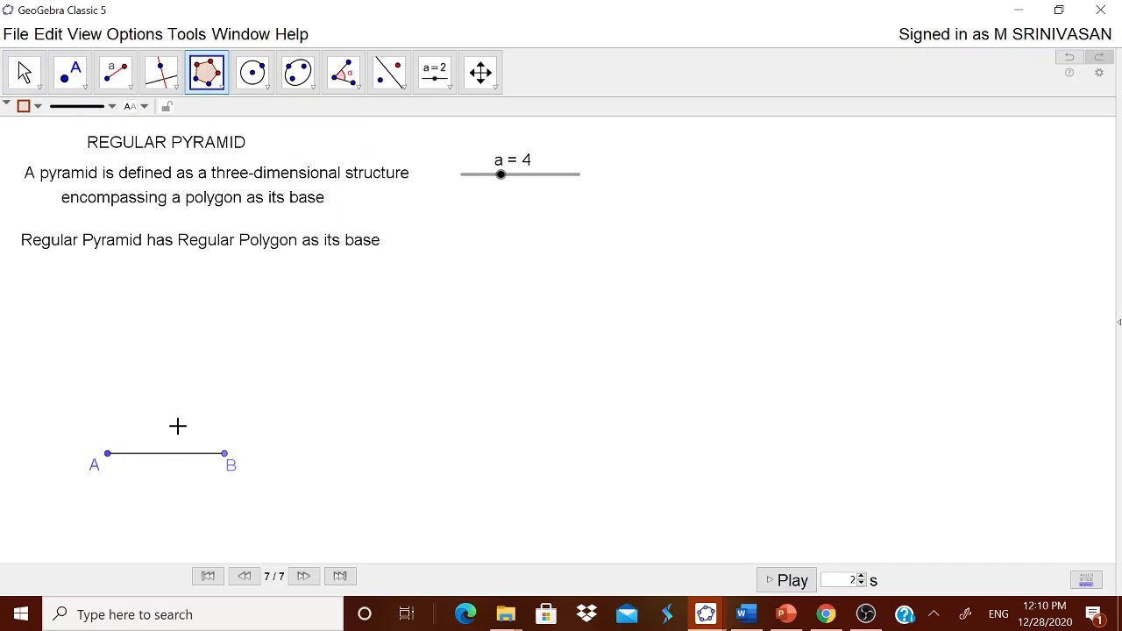
{"action": "left_click", "coordinate": [108, 455]}
{"action": "left_click", "coordinate": [225, 455]}
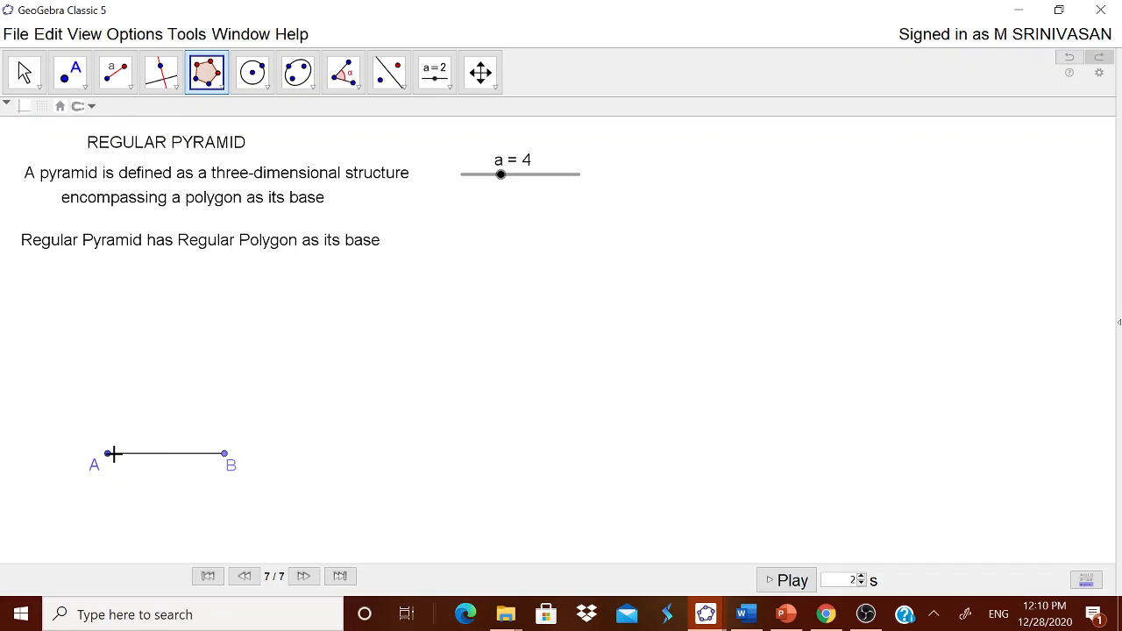
- Create an integer slider n with minimum 3, maximum 10 and increment 1, and position it just beneath slider a
{"action": "left_click", "coordinate": [442, 79]}
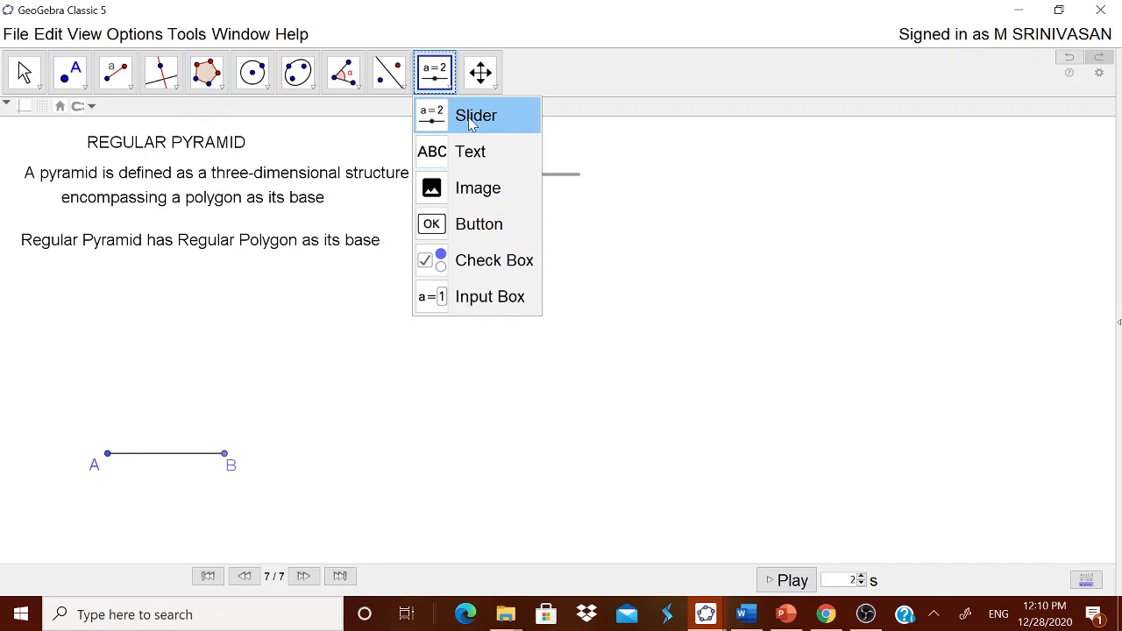
{"action": "left_click", "coordinate": [469, 114]}
{"action": "left_click", "coordinate": [501, 300]}
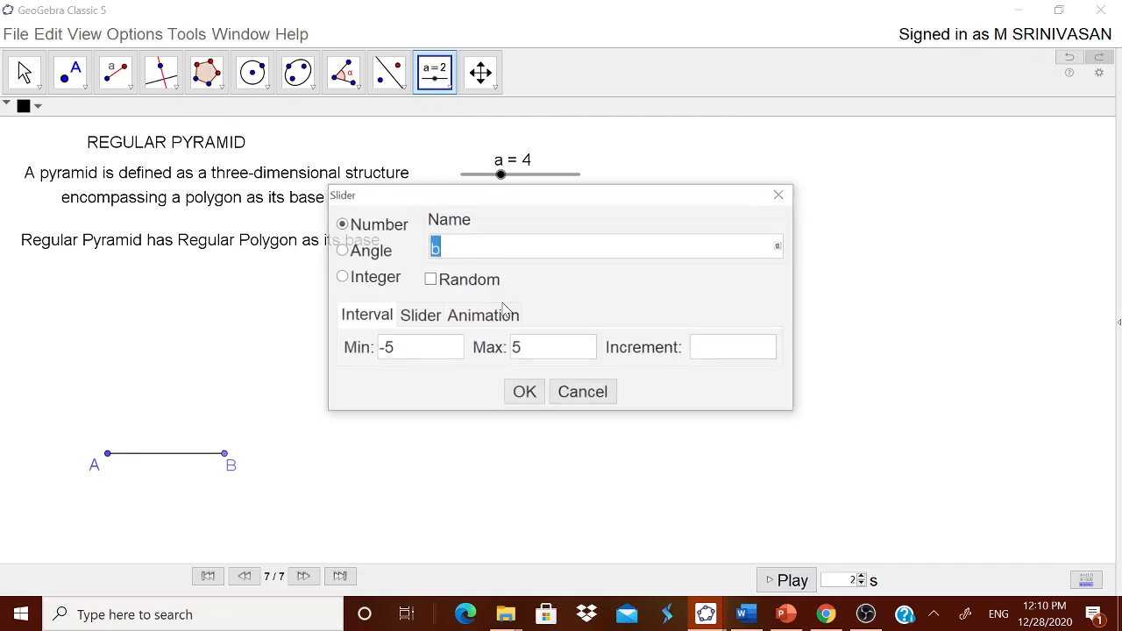
{"action": "left_click", "coordinate": [385, 278]}
{"action": "left_click", "coordinate": [382, 348]}
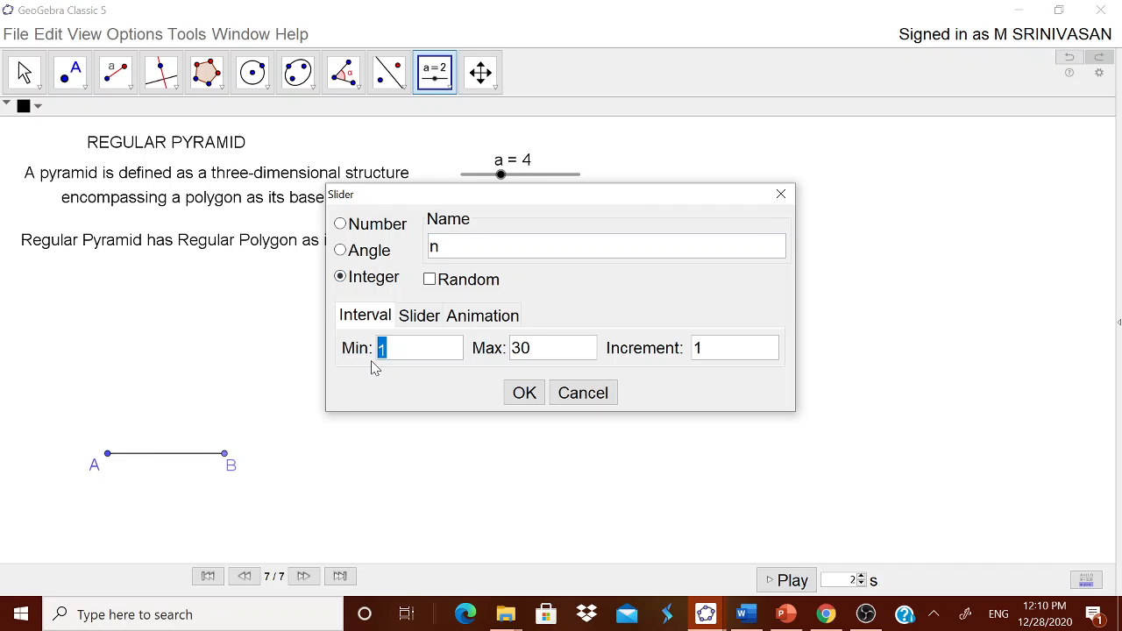
{"action": "type", "text": "3"}
{"action": "left_click", "coordinate": [537, 355]}
{"action": "type", "text": "1"}
{"action": "left_click", "coordinate": [518, 393]}
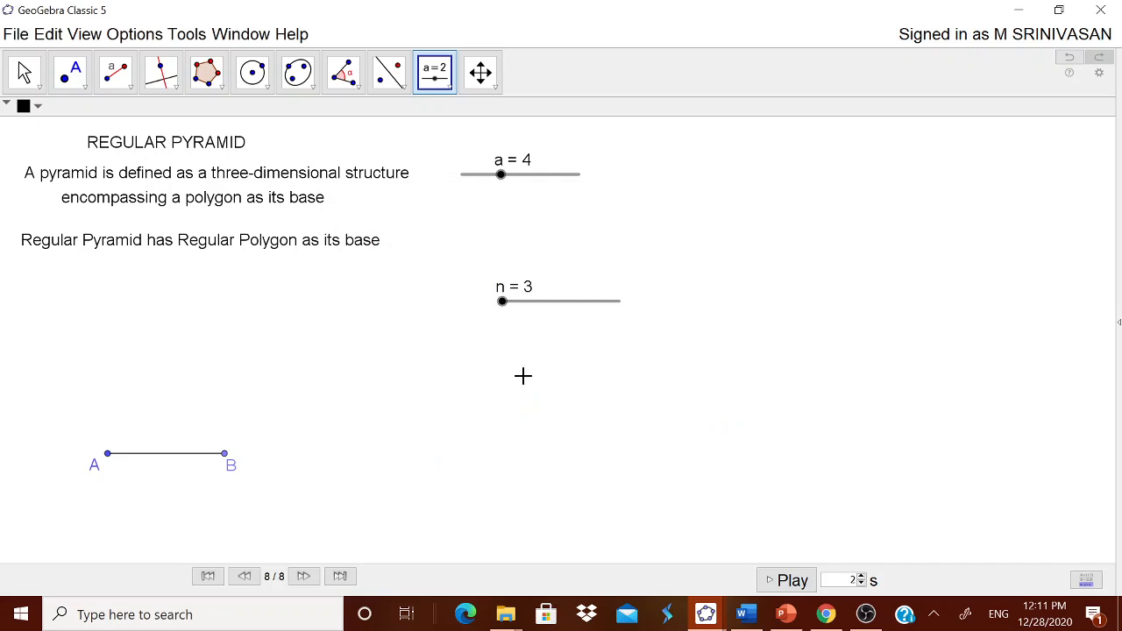
{"action": "left_click_drag", "start_coordinate": [552, 305], "coordinate": [523, 219]}
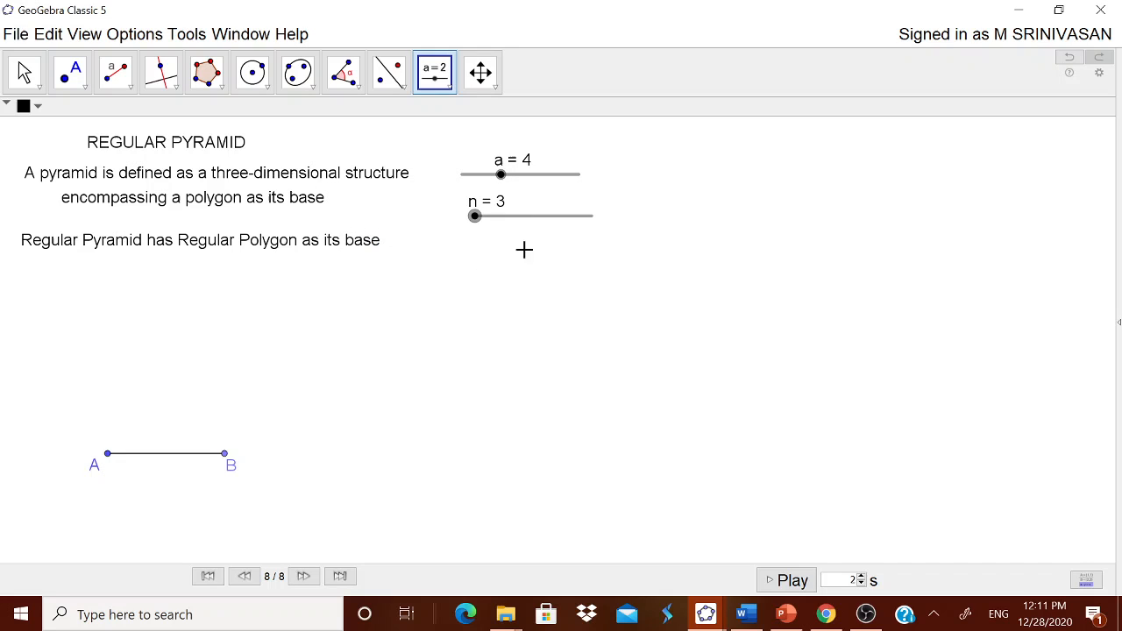
- Construct a regular polygon with n vertices on points A and B, and set slider n to 4
{"action": "left_click", "coordinate": [206, 74]}
{"action": "left_click", "coordinate": [240, 149]}
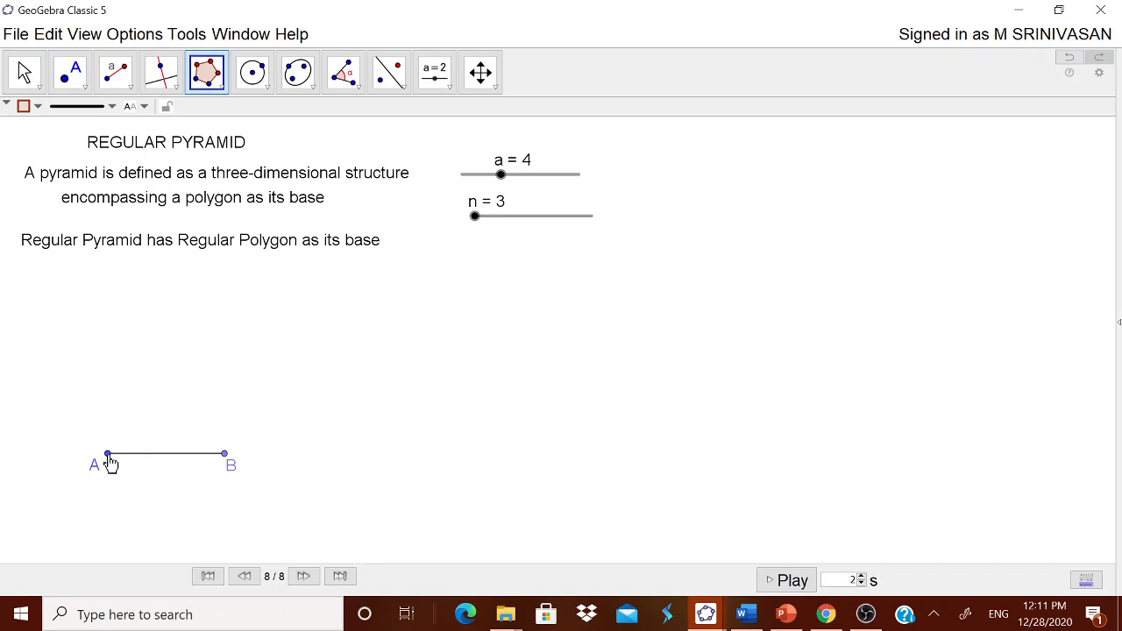
{"action": "left_click", "coordinate": [107, 455]}
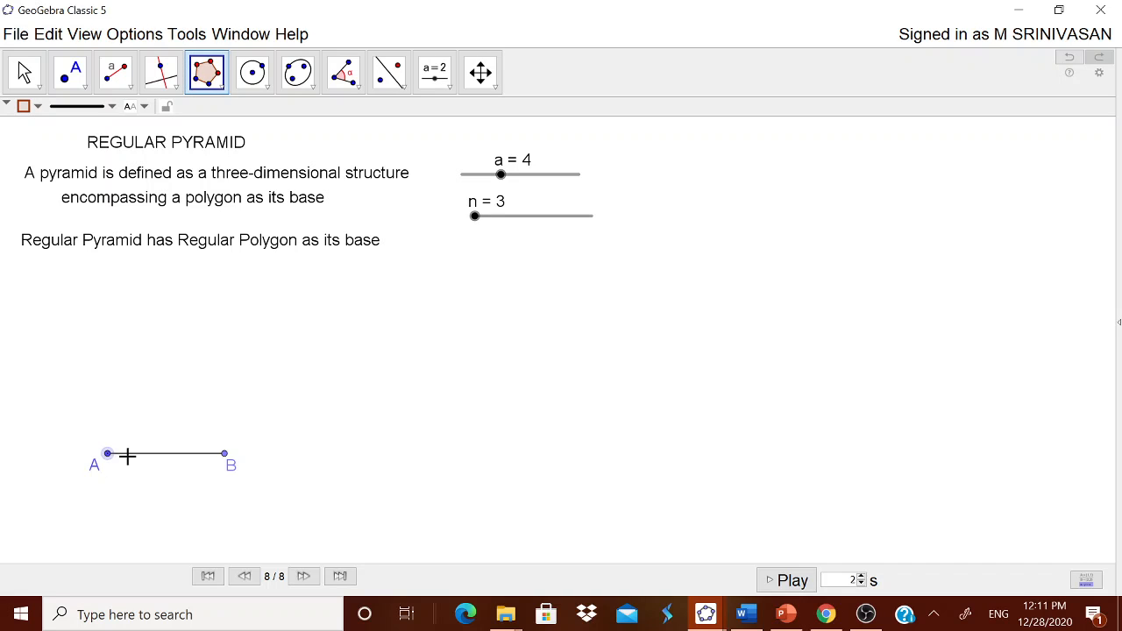
{"action": "left_click", "coordinate": [225, 455]}
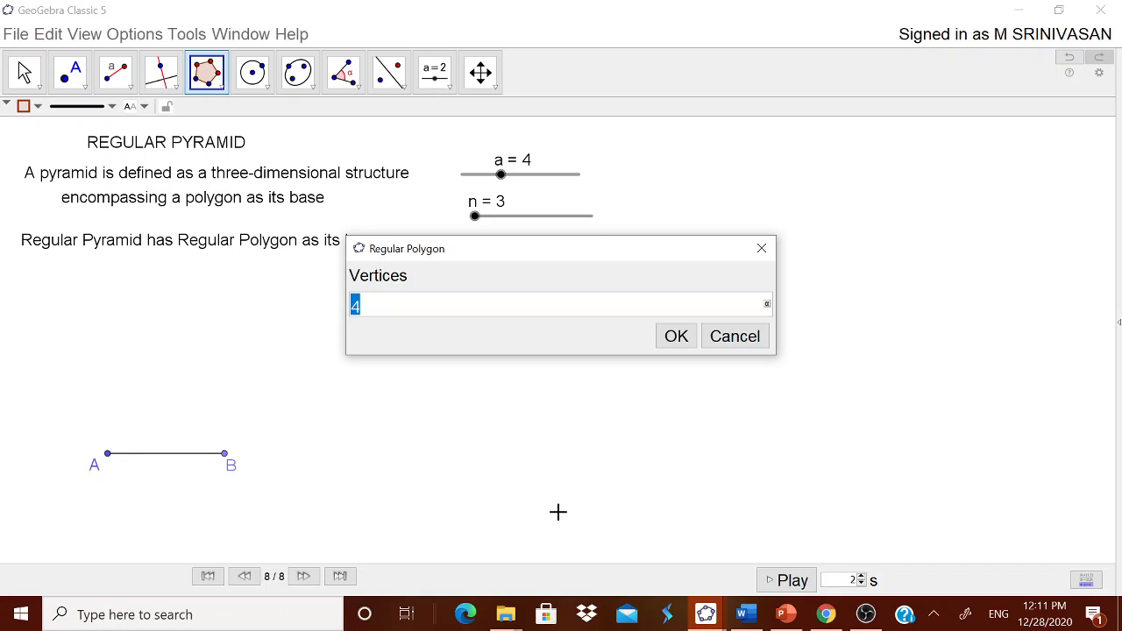
{"action": "type", "text": "n"}
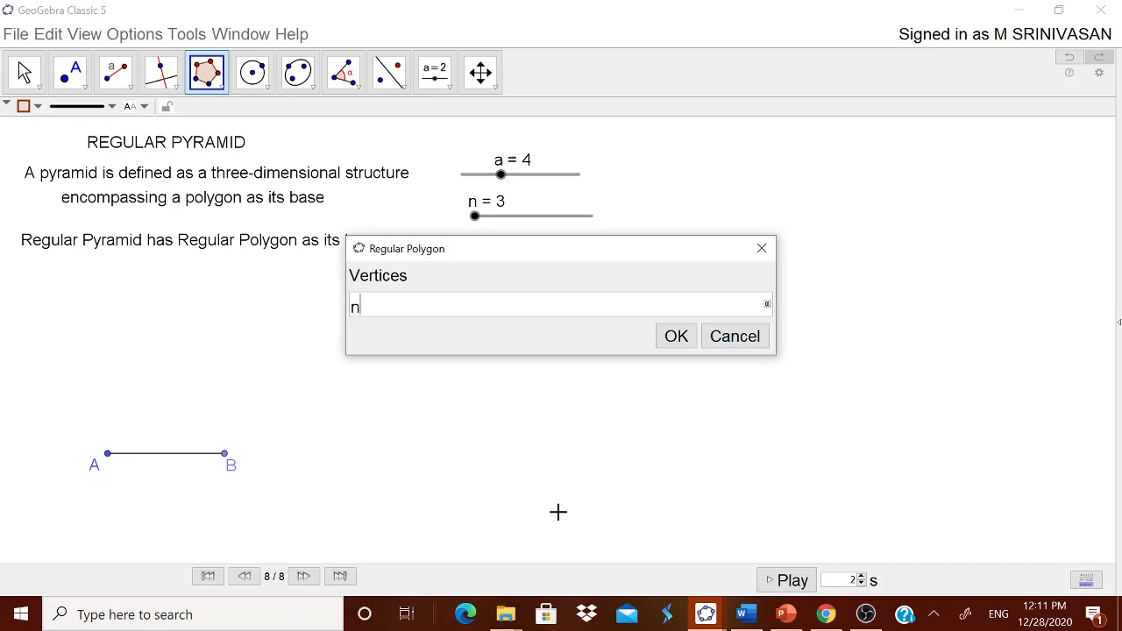
{"action": "left_click", "coordinate": [680, 335]}
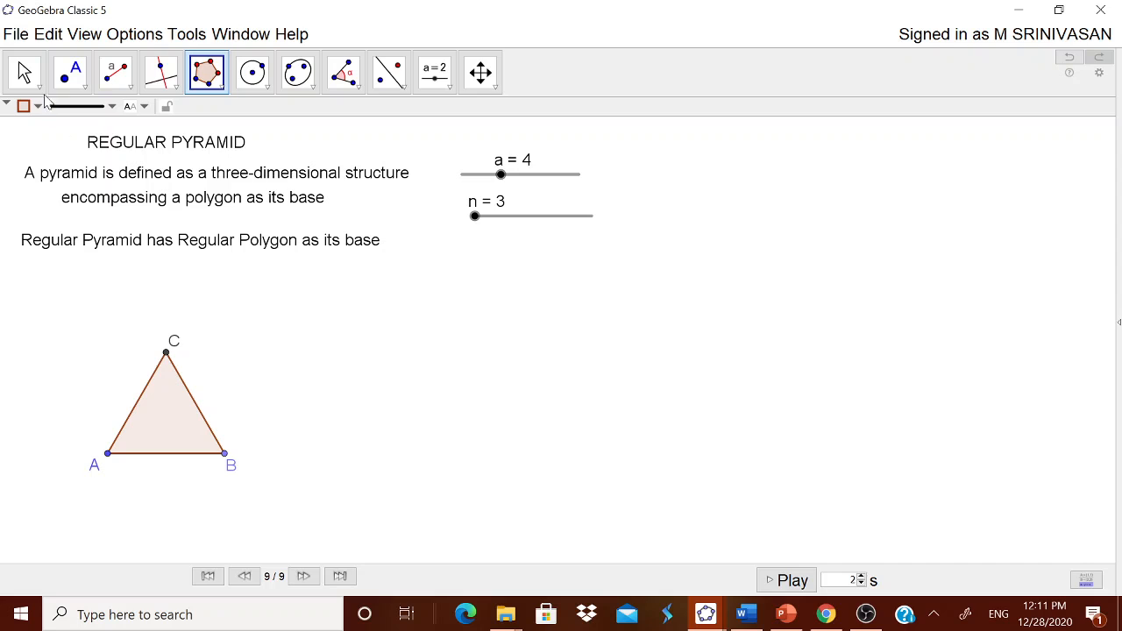
{"action": "left_click", "coordinate": [26, 76]}
{"action": "left_click_drag", "start_coordinate": [476, 219], "coordinate": [498, 223]}
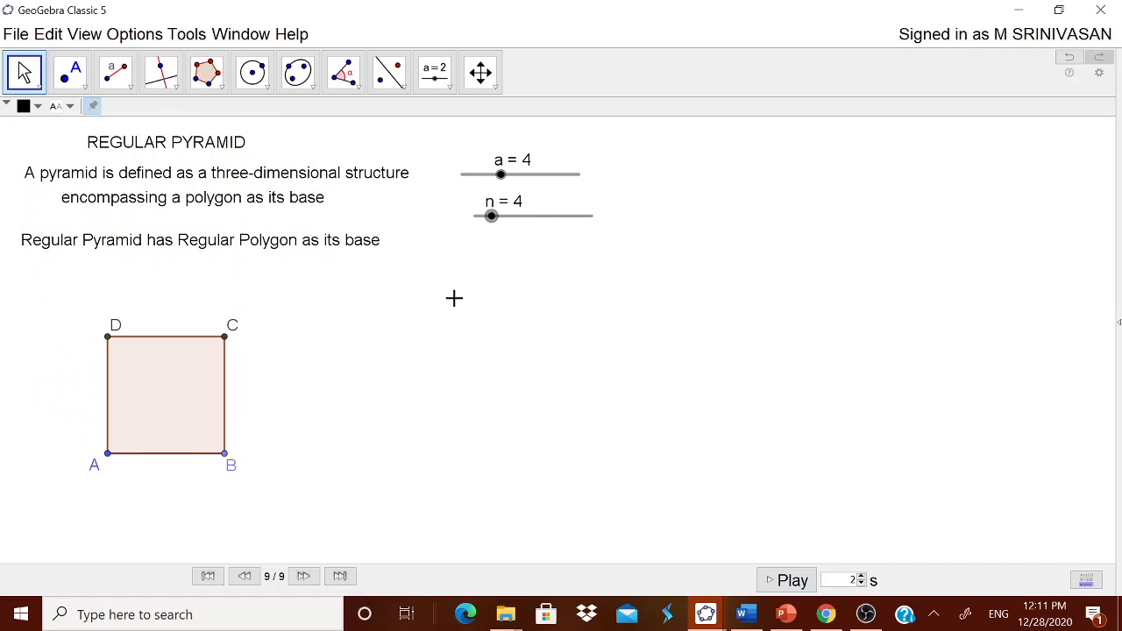
- Create a number slider named height with minimum 1, maximum 10 and increment 1, and position it below slider n
{"action": "left_click", "coordinate": [448, 89]}
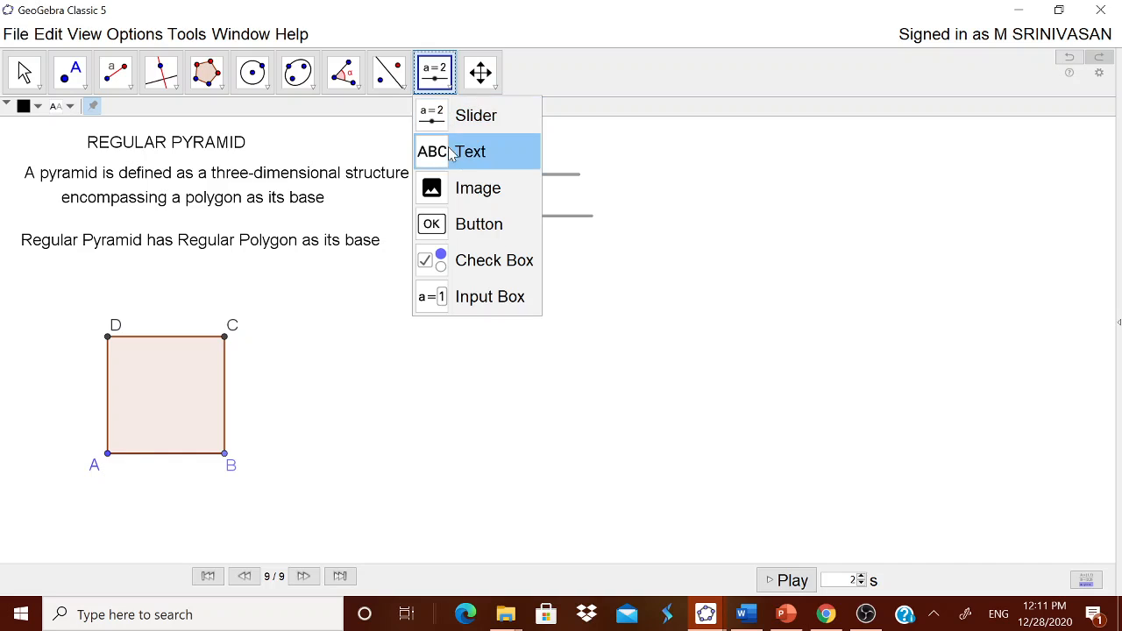
{"action": "left_click", "coordinate": [463, 114]}
{"action": "left_click", "coordinate": [458, 298]}
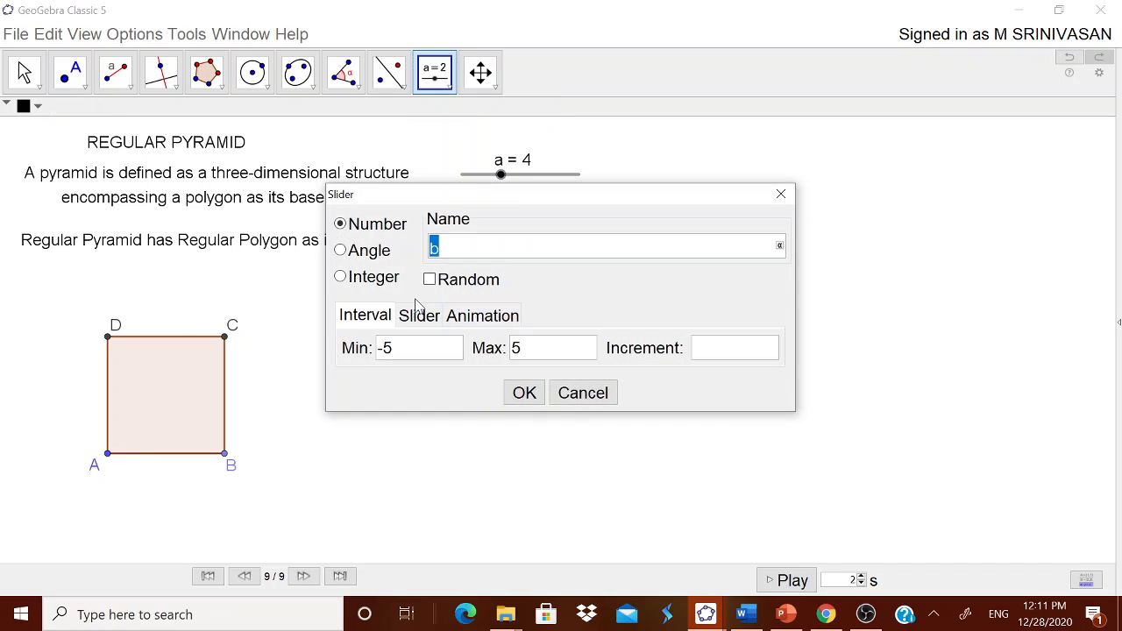
{"action": "type", "text": "height"}
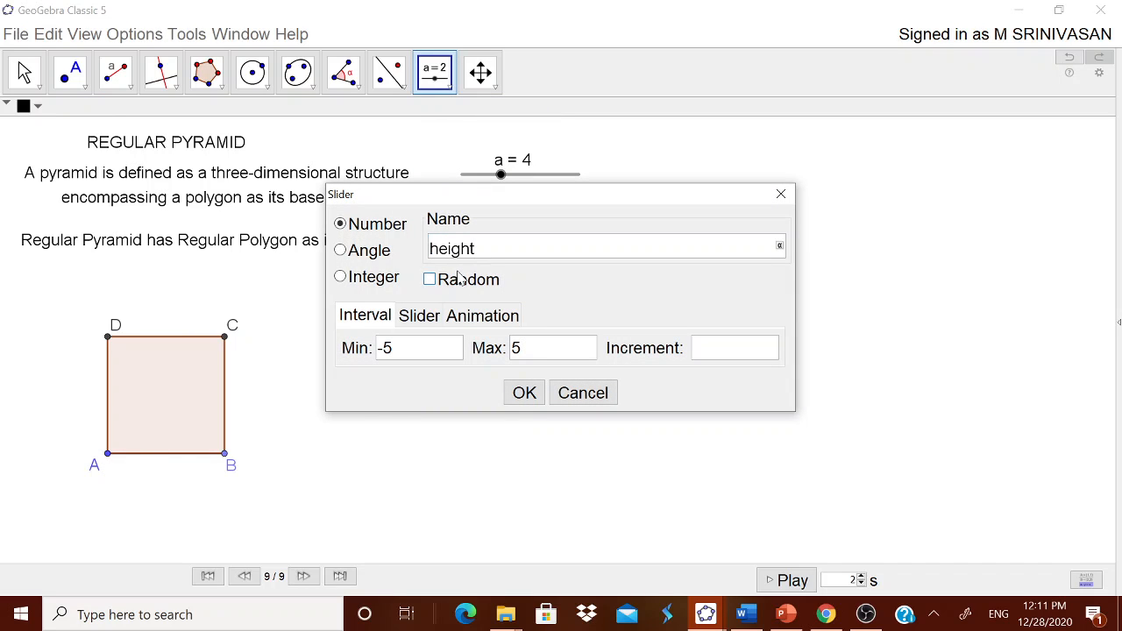
{"action": "left_click", "coordinate": [385, 350]}
{"action": "type", "text": "1"}
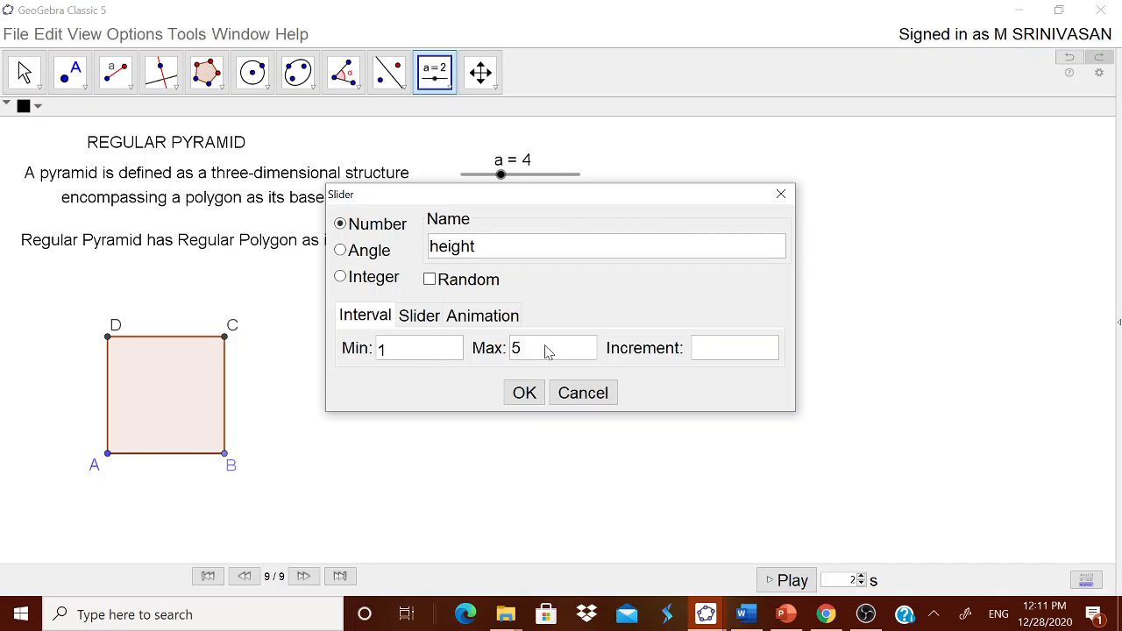
{"action": "left_click", "coordinate": [514, 350]}
{"action": "type", "text": "10"}
{"action": "type", "text": "1"}
{"action": "left_click", "coordinate": [522, 393]}
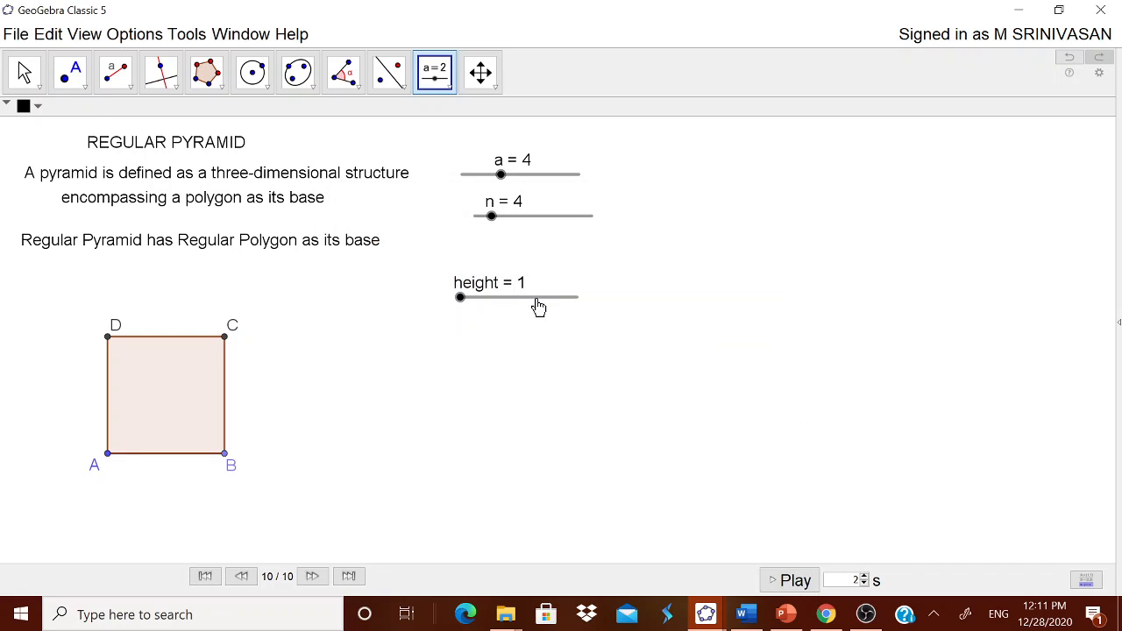
{"action": "left_click_drag", "start_coordinate": [538, 307], "coordinate": [543, 281]}
- Show the 3D Graphics view beside the 2D graphics and widen it to about two fifths of the window
{"action": "left_click", "coordinate": [84, 34]}
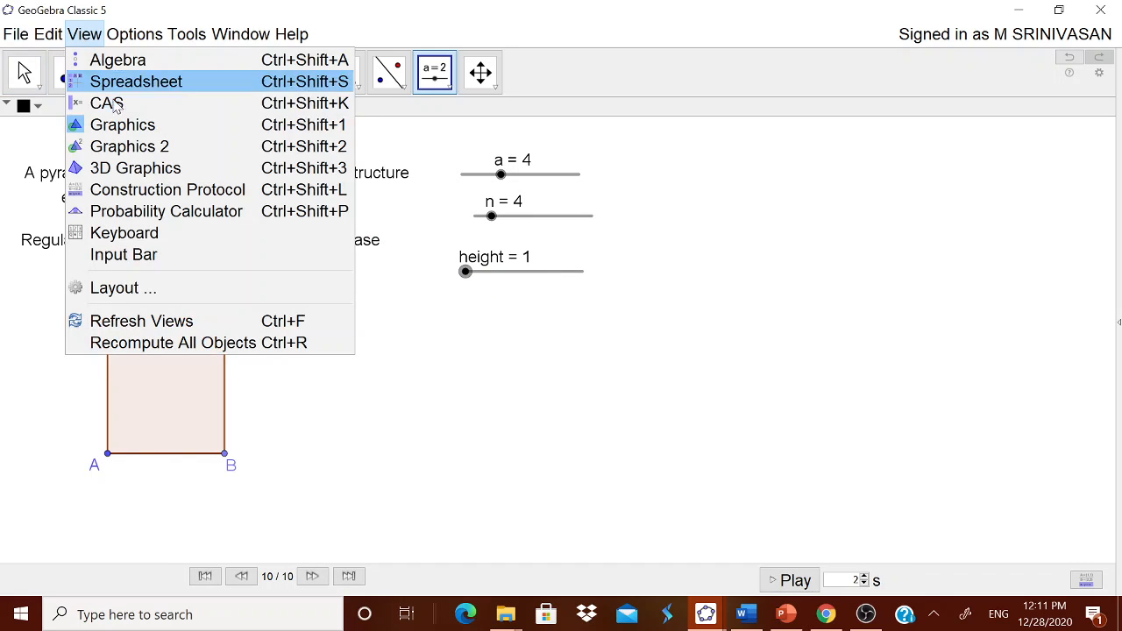
{"action": "left_click", "coordinate": [143, 169]}
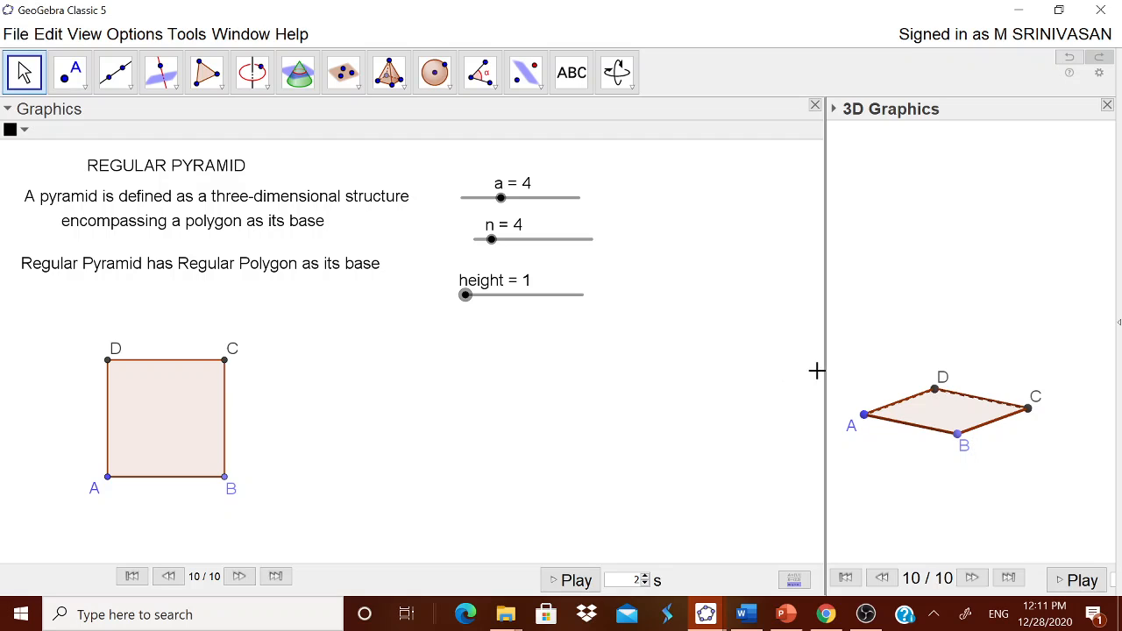
{"action": "left_click_drag", "start_coordinate": [824, 369], "coordinate": [668, 384]}
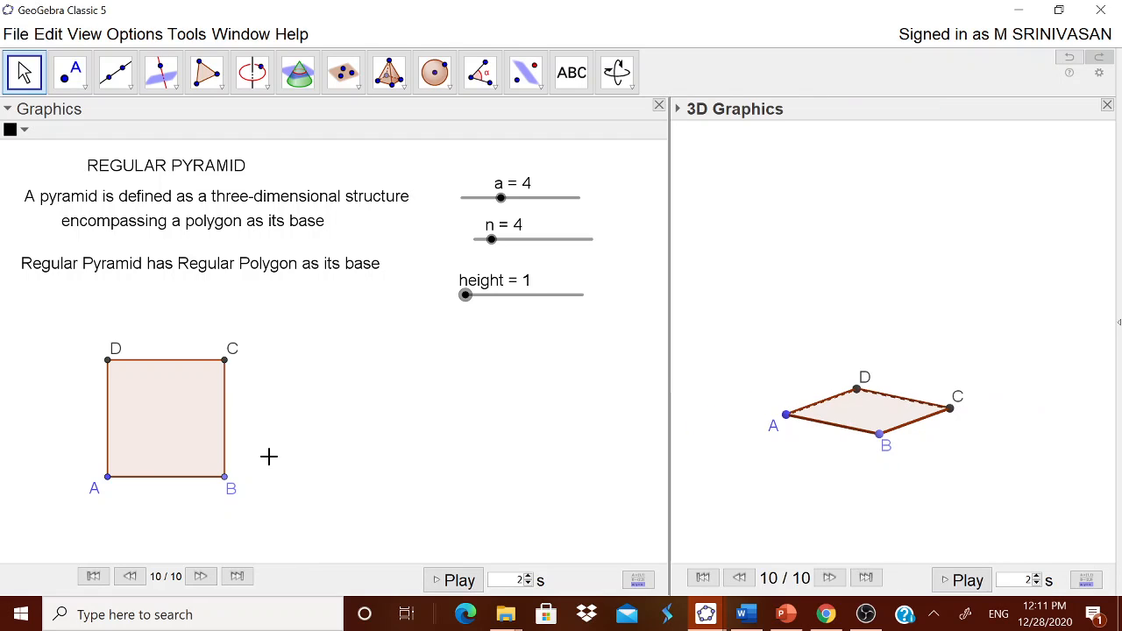
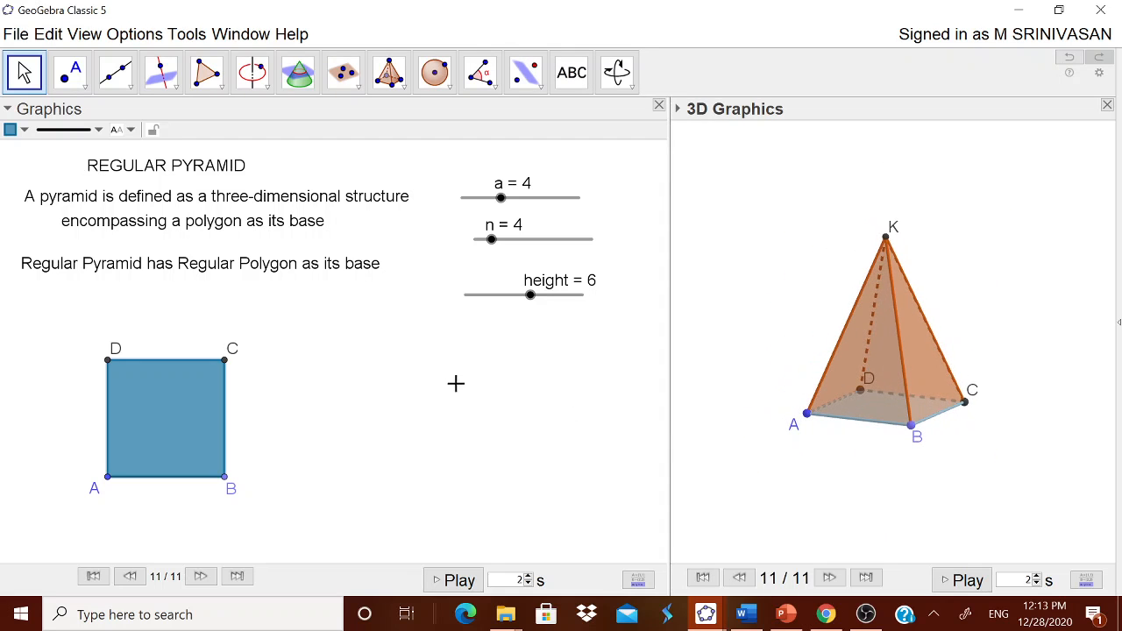
- Set slider n to 6 and widen the 3D Graphics view to about 45 percent of the window
{"action": "left_click_drag", "start_coordinate": [493, 242], "coordinate": [524, 247]}
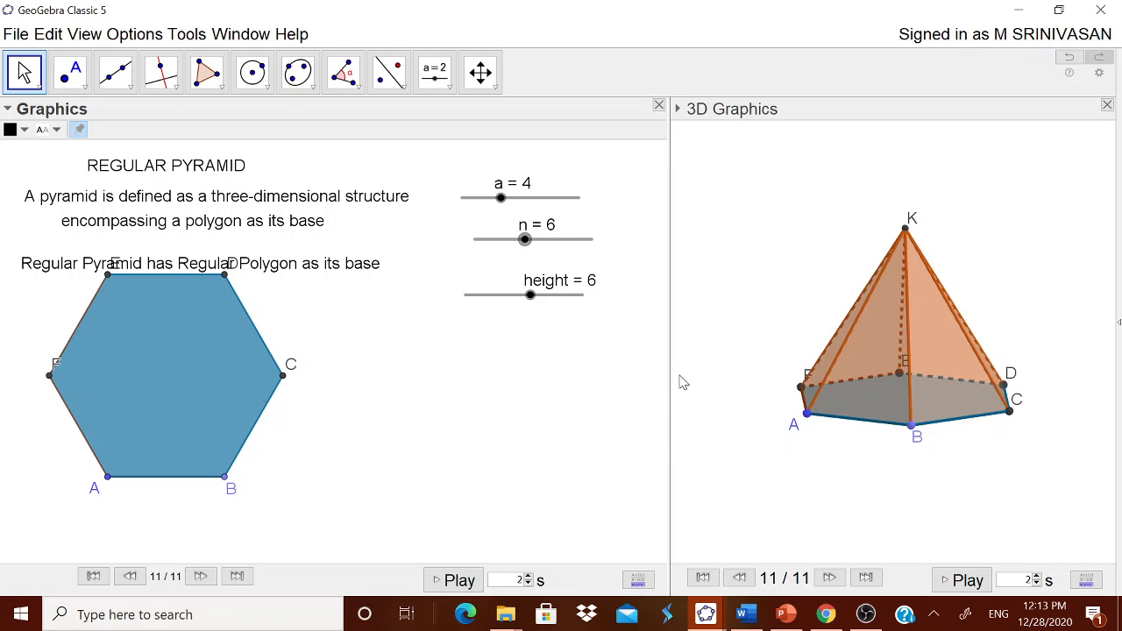
{"action": "left_click_drag", "start_coordinate": [669, 378], "coordinate": [612, 391]}
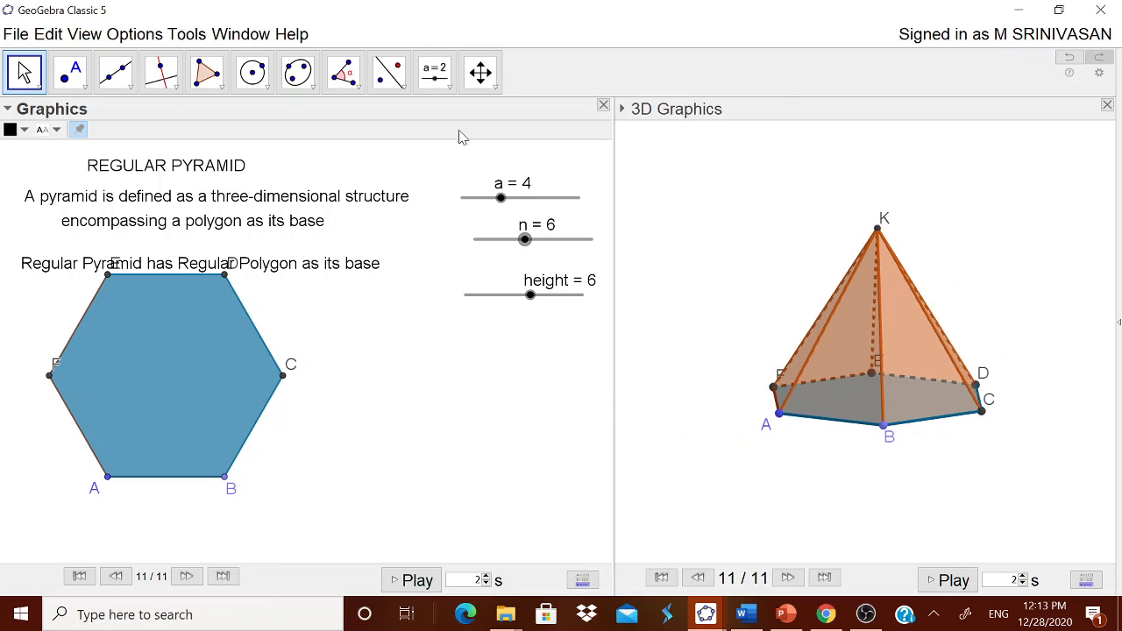
- Start a new text object below the sliders with the content "Surface Area ="
{"action": "left_click", "coordinate": [434, 73]}
{"action": "left_click", "coordinate": [447, 153]}
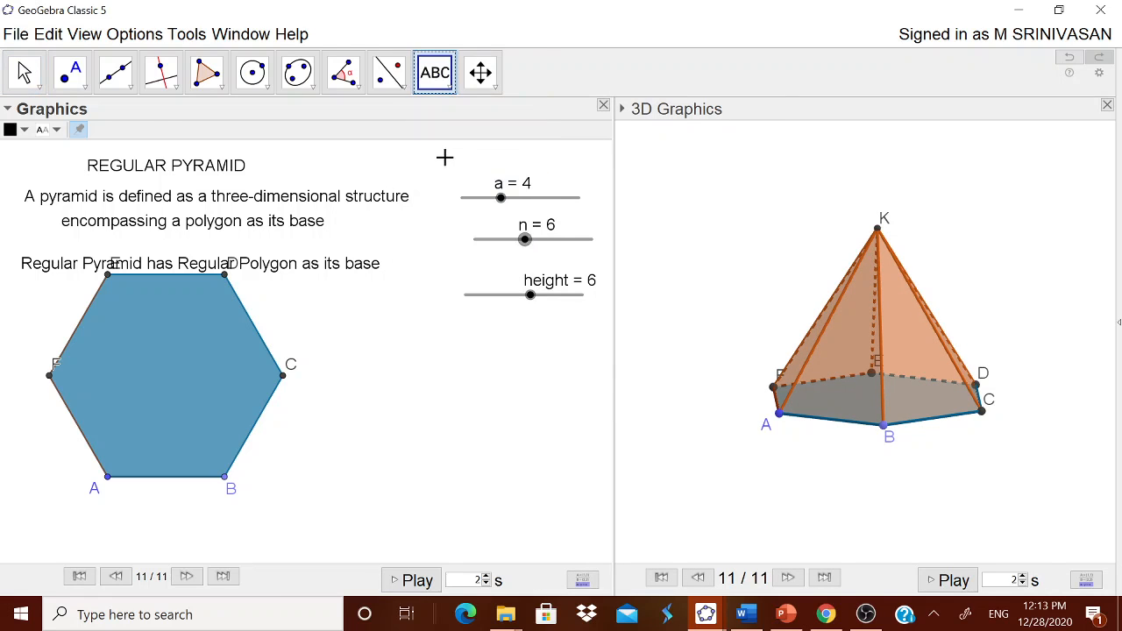
{"action": "left_click", "coordinate": [433, 366]}
{"action": "type", "text": "S"}
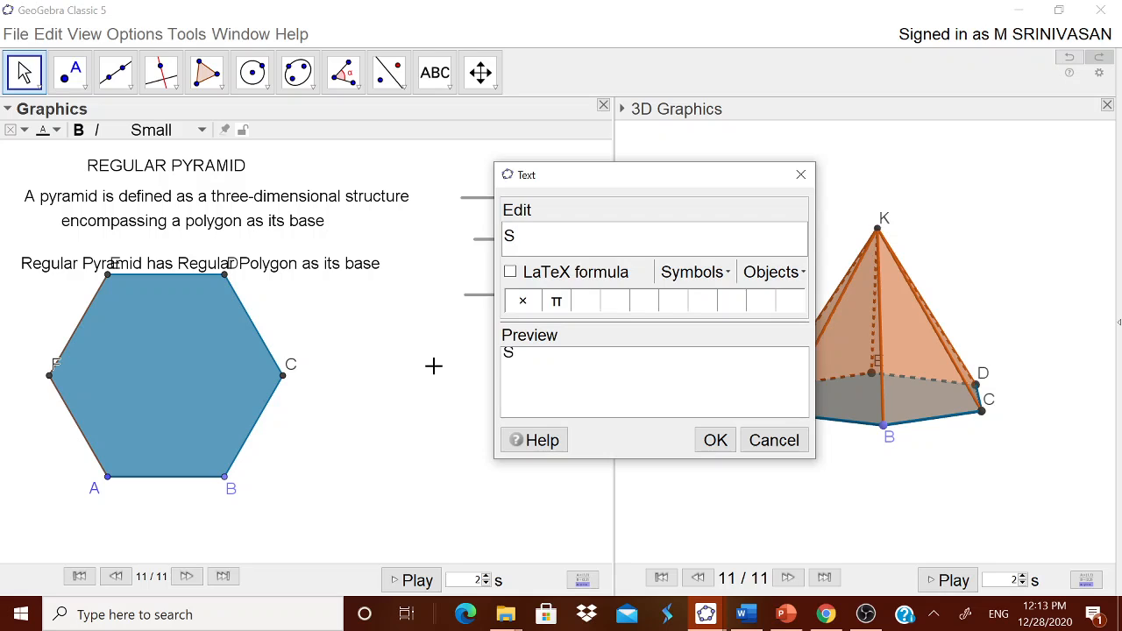
{"action": "type", "text": "urface ARea"}
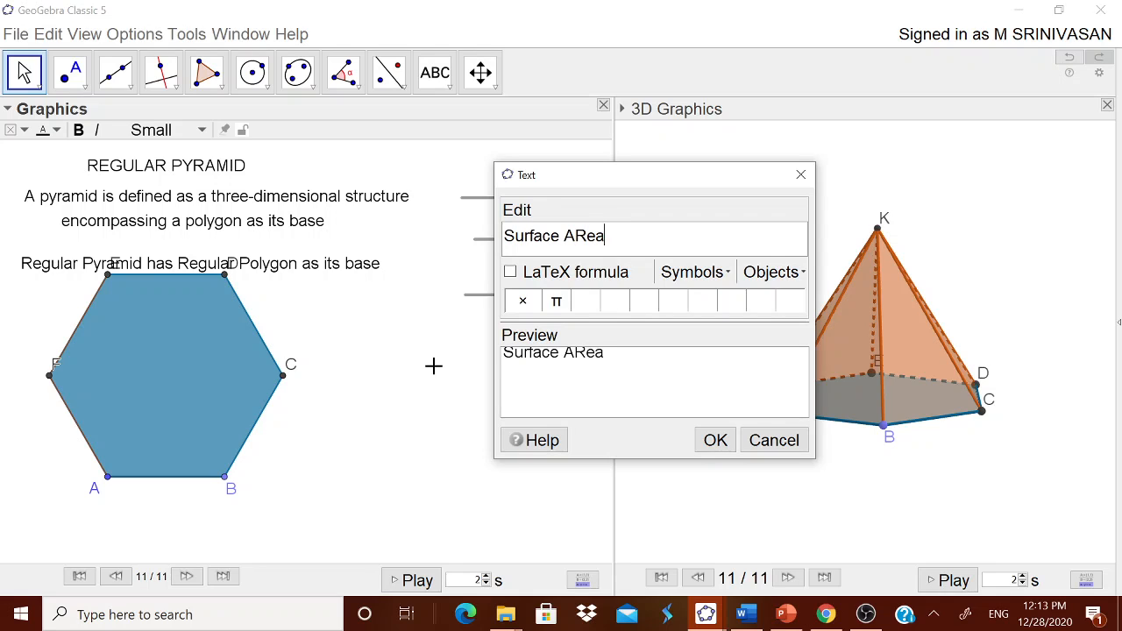
{"action": "key", "text": "BackSpace"}
{"action": "key", "text": "BackSpace"}
{"action": "key", "text": "BackSpace"}
{"action": "type", "text": "rea ="}
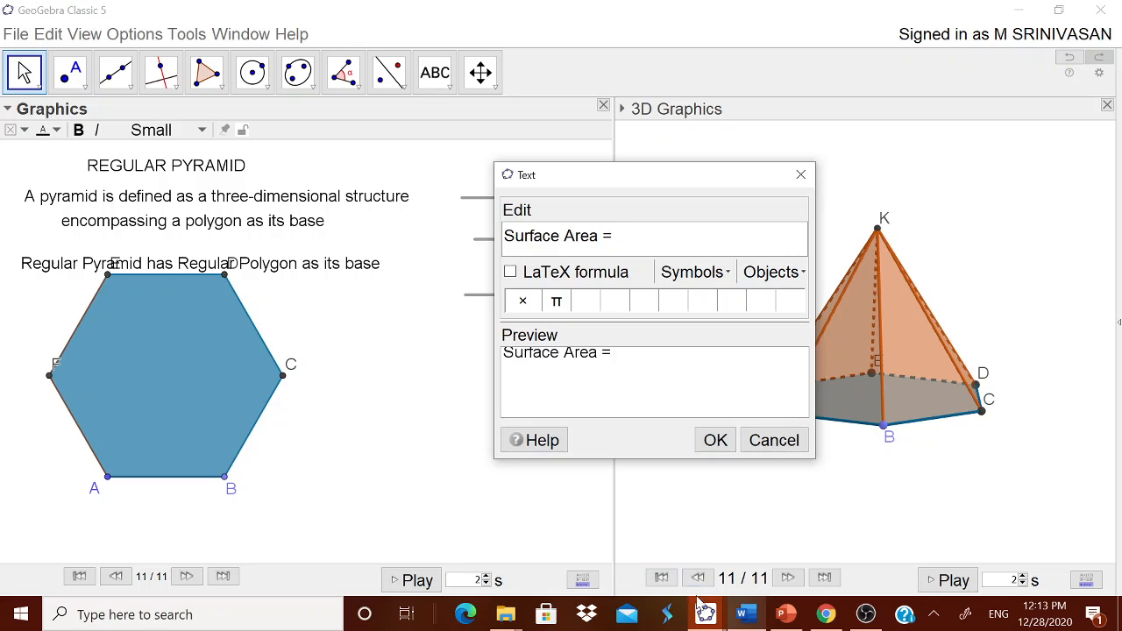
- Check the formula in the Word notes, return to GeoGebra, and make the text a LaTeX formula with a space between Surface and Area
{"action": "left_click", "coordinate": [747, 617]}
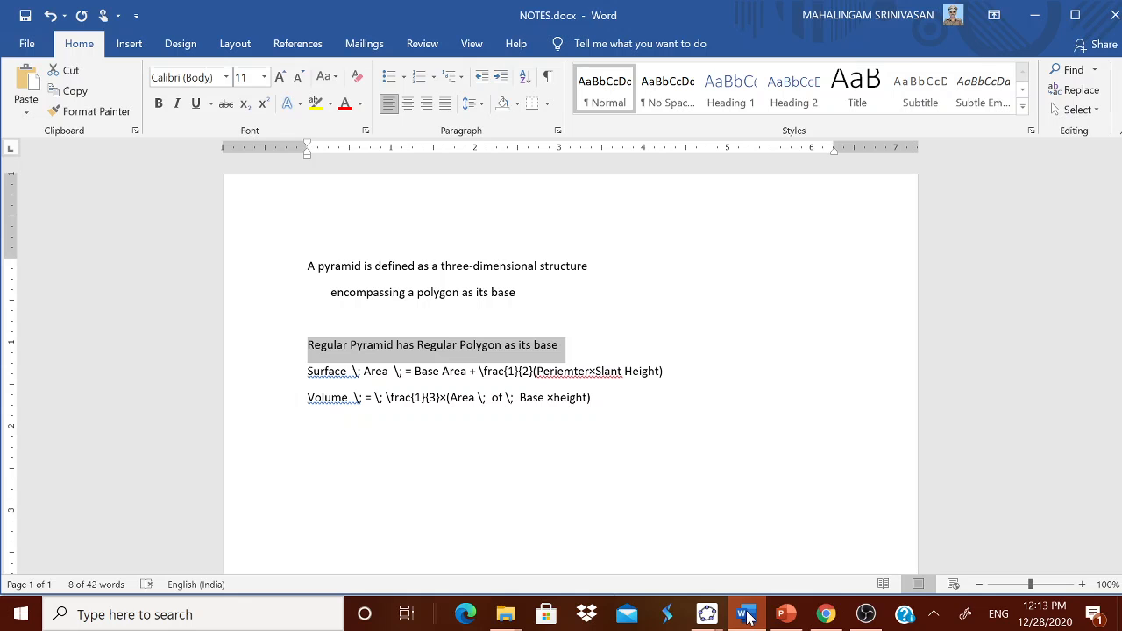
{"action": "mouse_move", "coordinate": [705, 613]}
{"action": "mouse_move", "coordinate": [684, 578]}
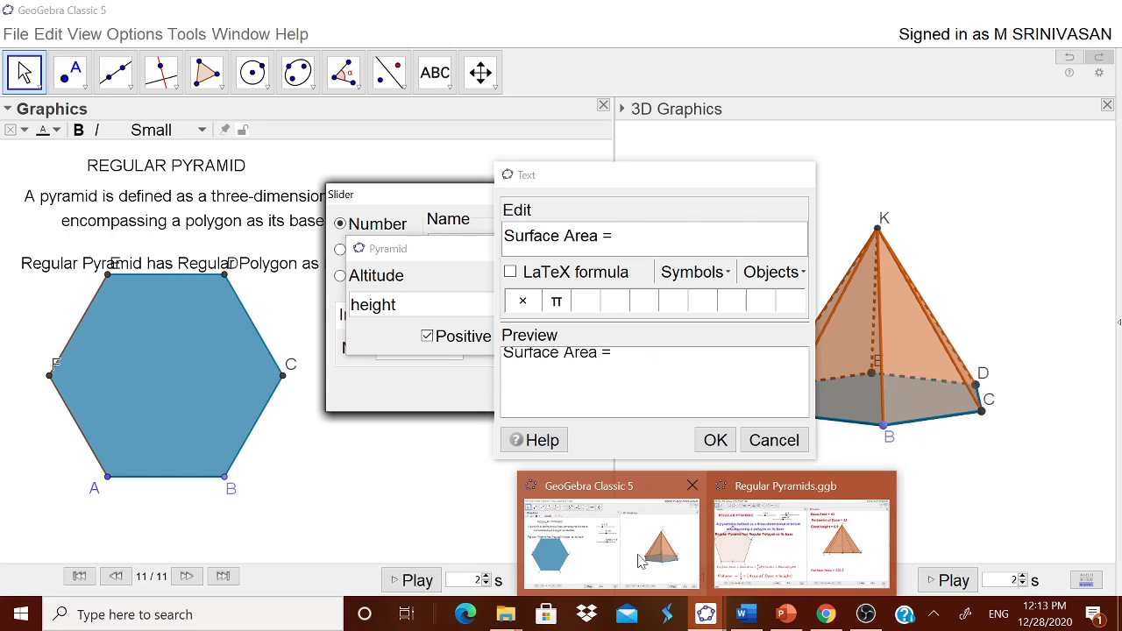
{"action": "left_click", "coordinate": [640, 561]}
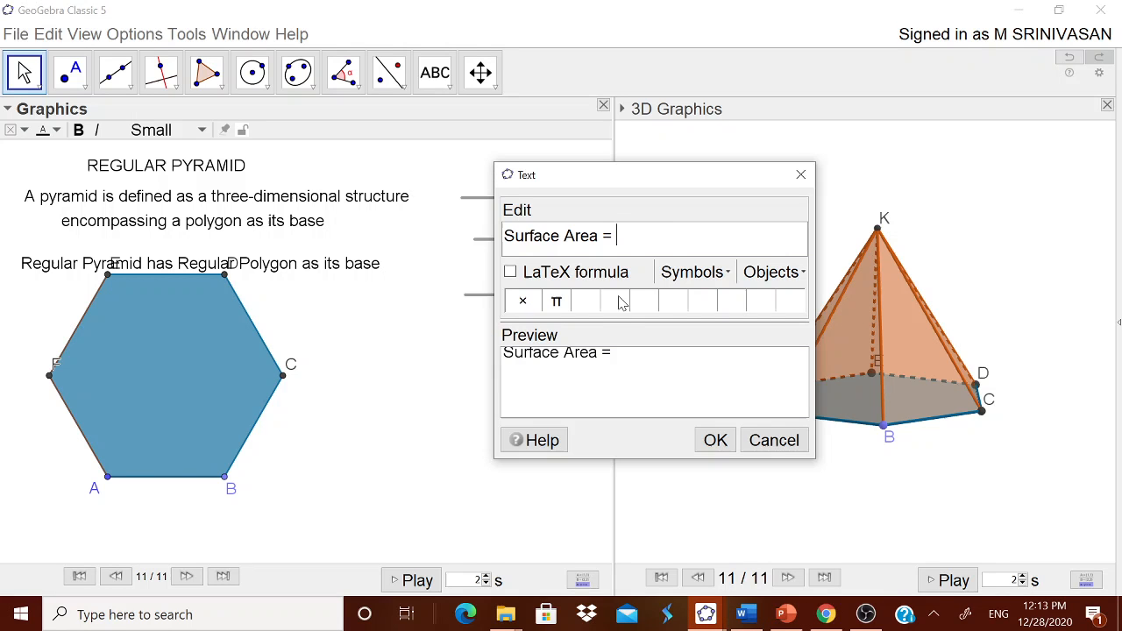
{"action": "left_click", "coordinate": [546, 273]}
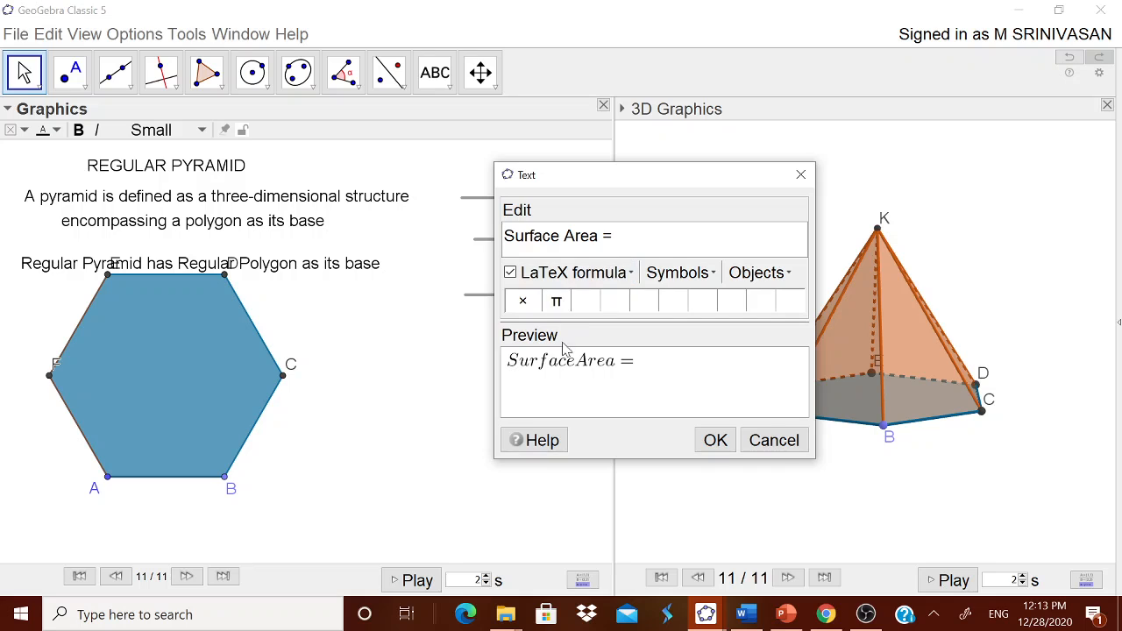
{"action": "left_click", "coordinate": [557, 274]}
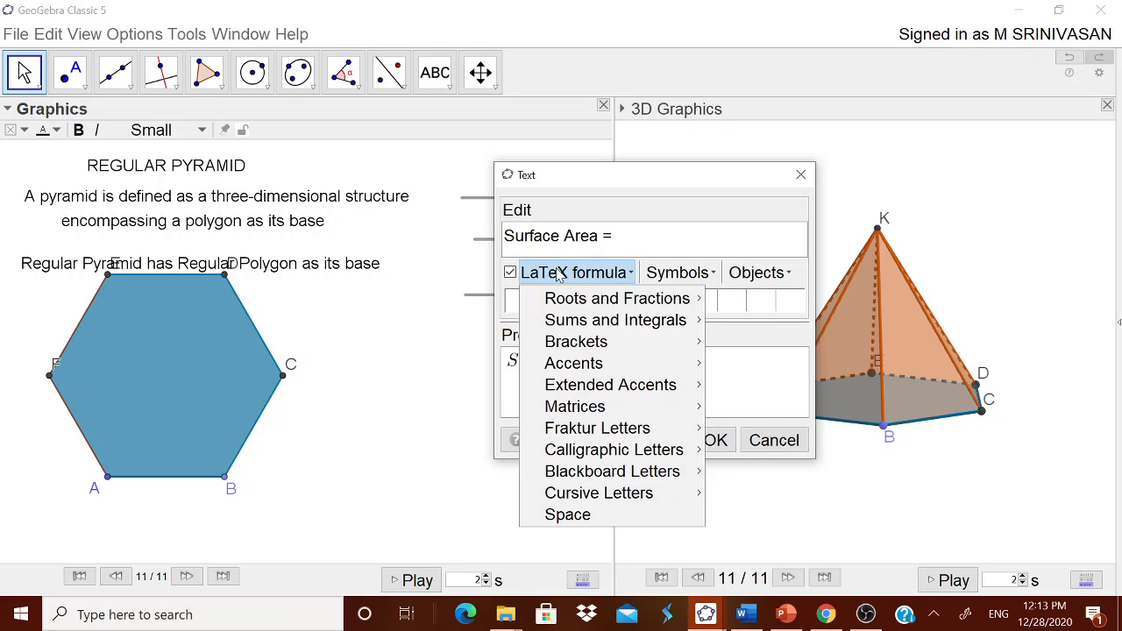
{"action": "left_click", "coordinate": [567, 515]}
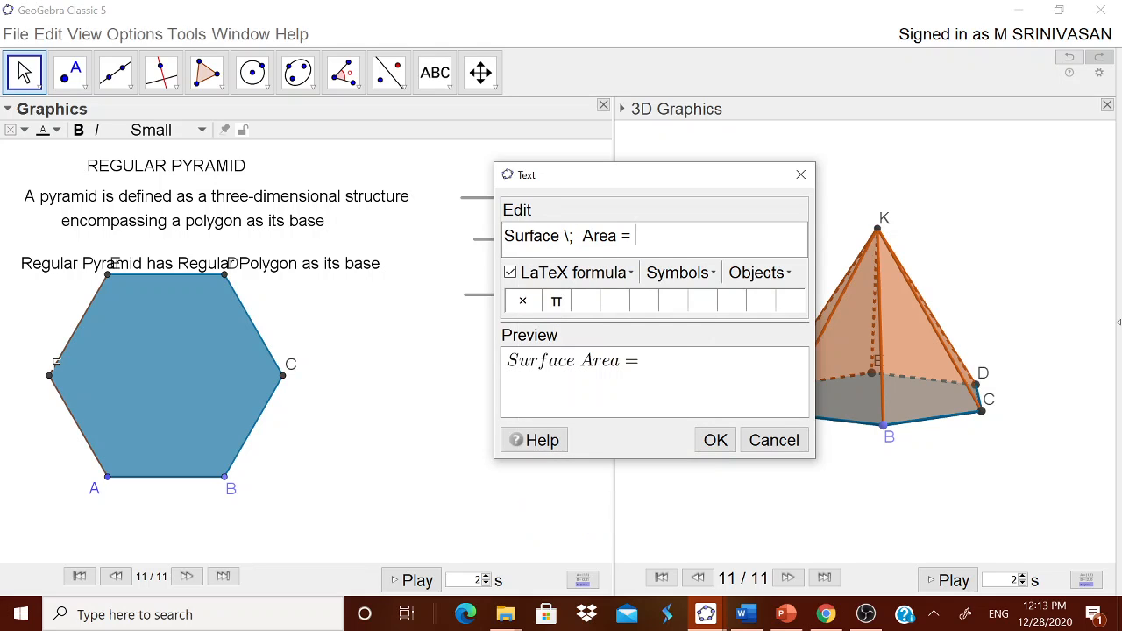
- Continue the formula with "Base Area +", checking it against the surface area line in the Word notes
{"action": "type", "text": "B"}
{"action": "key", "text": "BackSpace"}
{"action": "key", "text": "BackSpace"}
{"action": "key", "text": "BackSpace"}
{"action": "type", "text": "se ARe"}
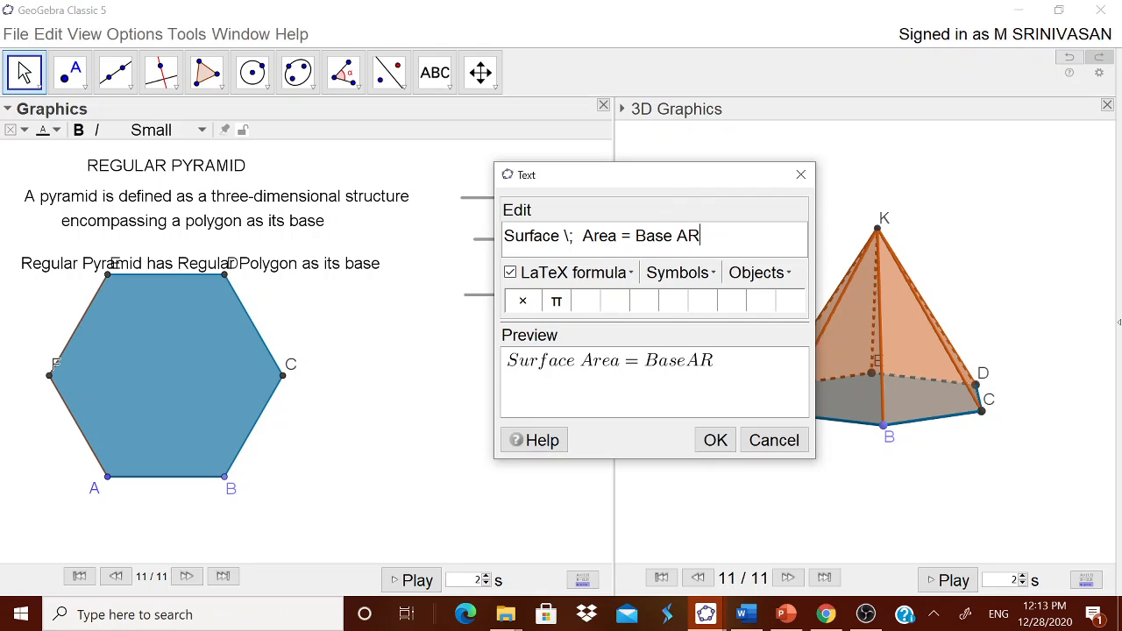
{"action": "key", "text": "BackSpace"}
{"action": "type", "text": "rea"}
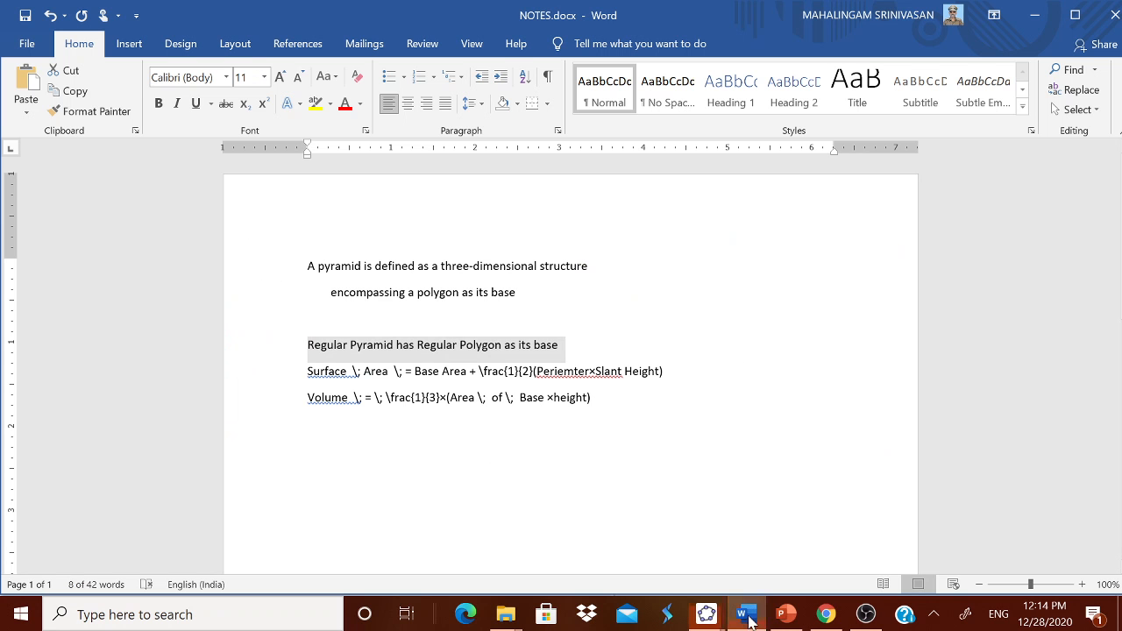
{"action": "left_click", "coordinate": [745, 617]}
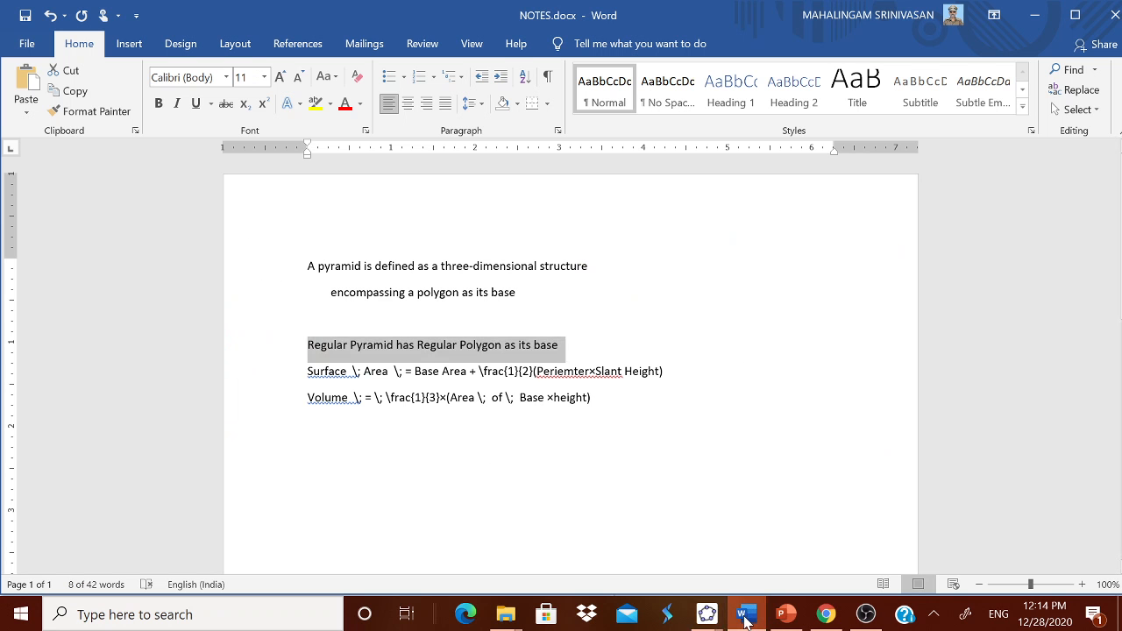
{"action": "left_click", "coordinate": [745, 616]}
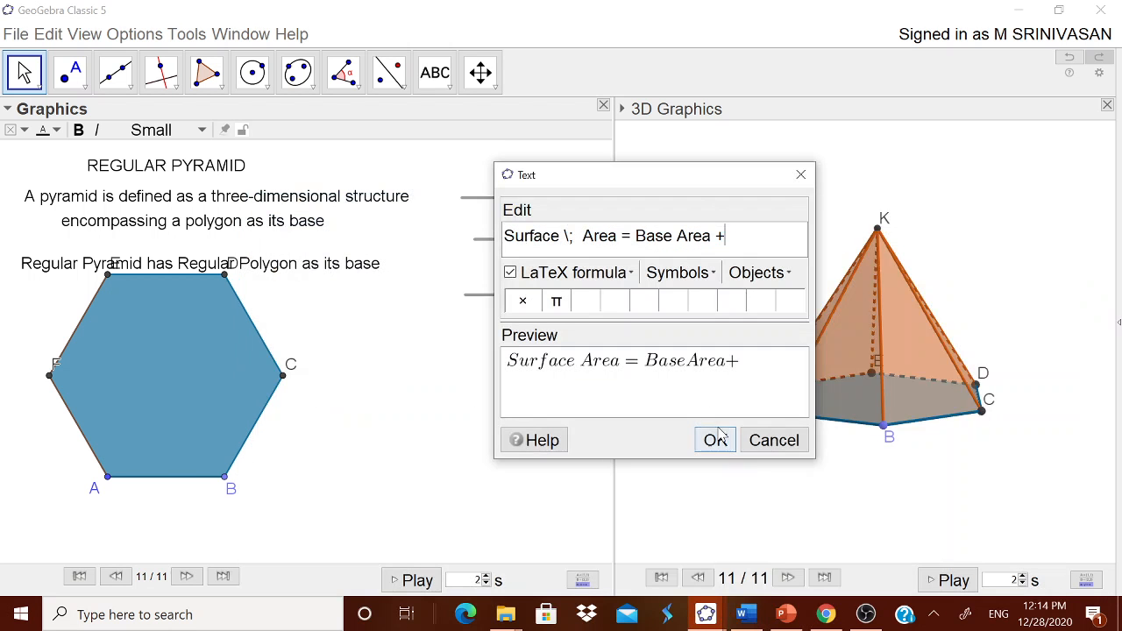
- Append a LaTeX fraction template \frac{a}{b} and a multiplication sign to the surface area formula
{"action": "left_click", "coordinate": [589, 275]}
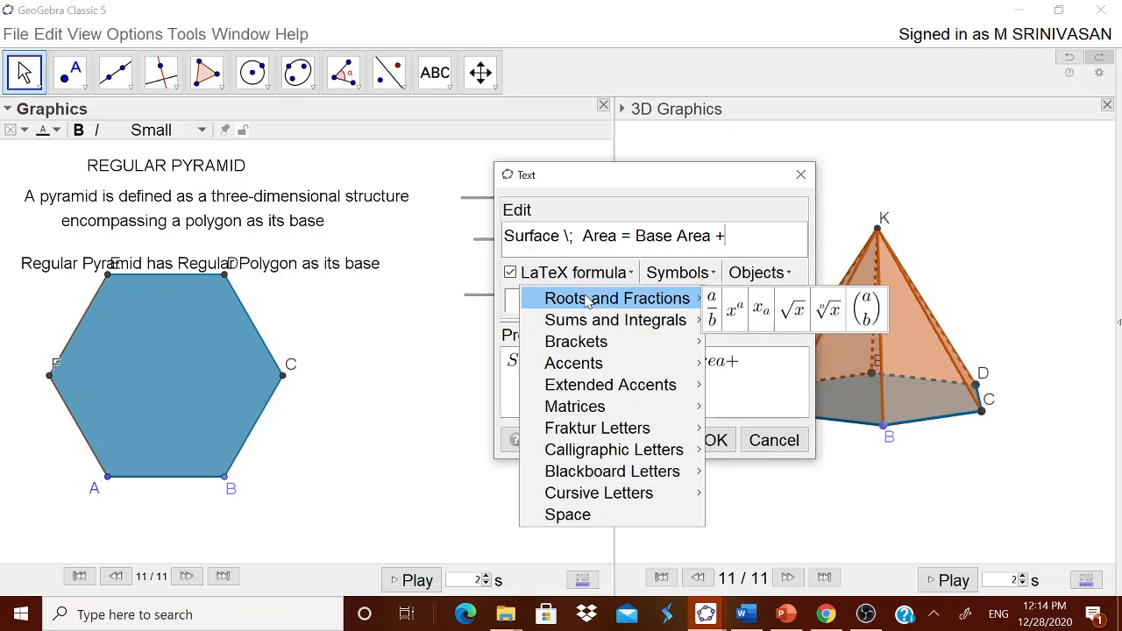
{"action": "mouse_move", "coordinate": [697, 317]}
{"action": "mouse_move", "coordinate": [684, 298]}
{"action": "left_click", "coordinate": [713, 311]}
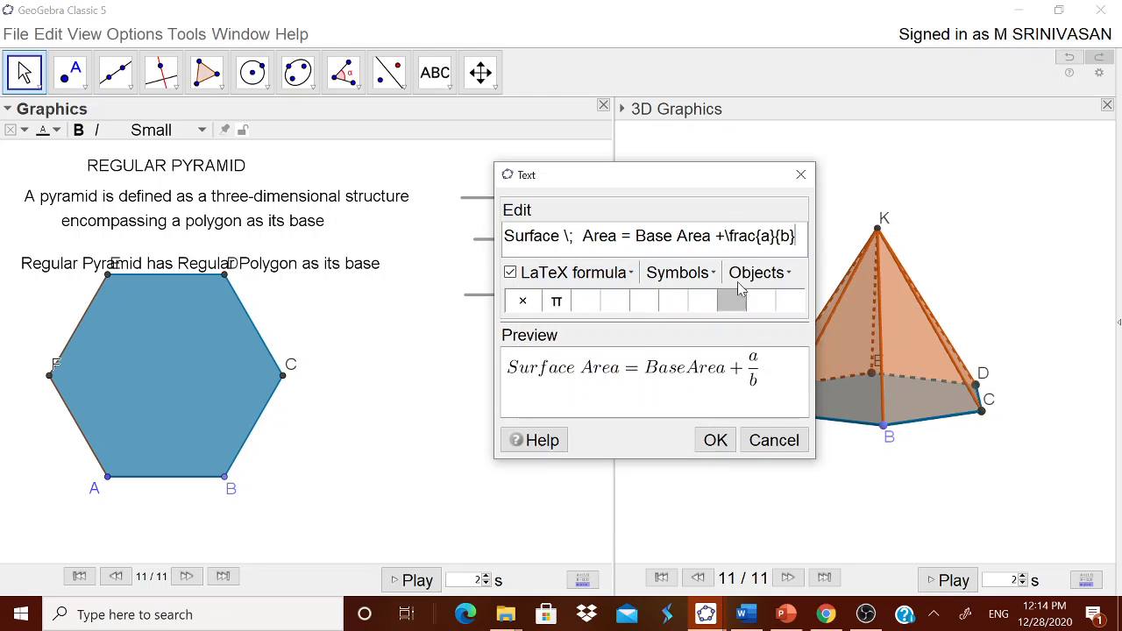
{"action": "left_click", "coordinate": [677, 273]}
{"action": "mouse_move", "coordinate": [686, 317]}
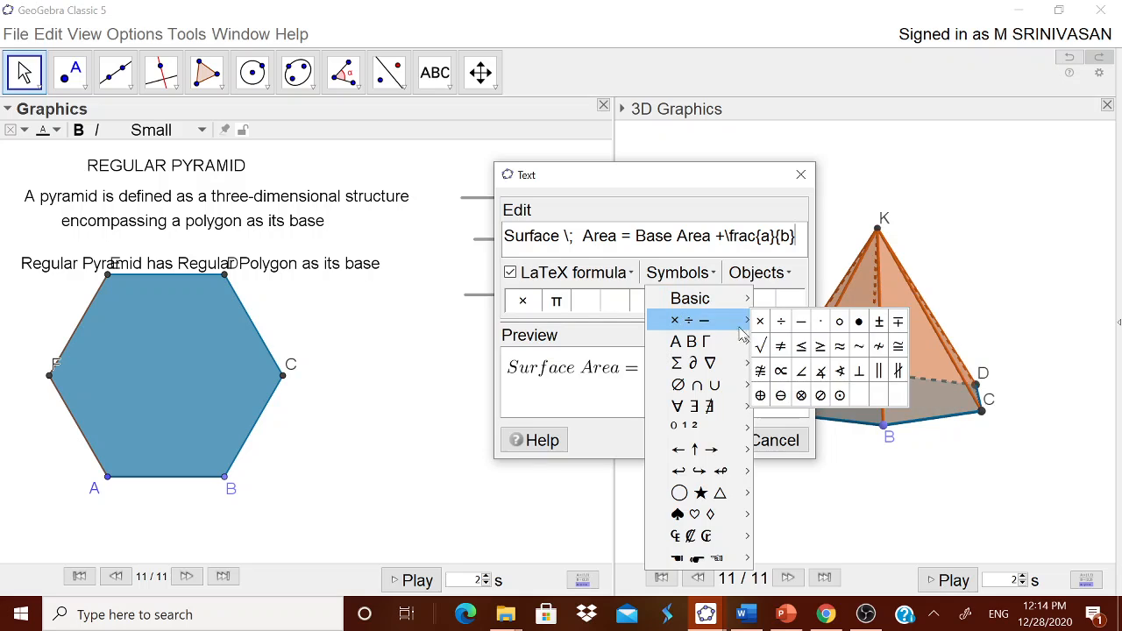
{"action": "left_click", "coordinate": [757, 321]}
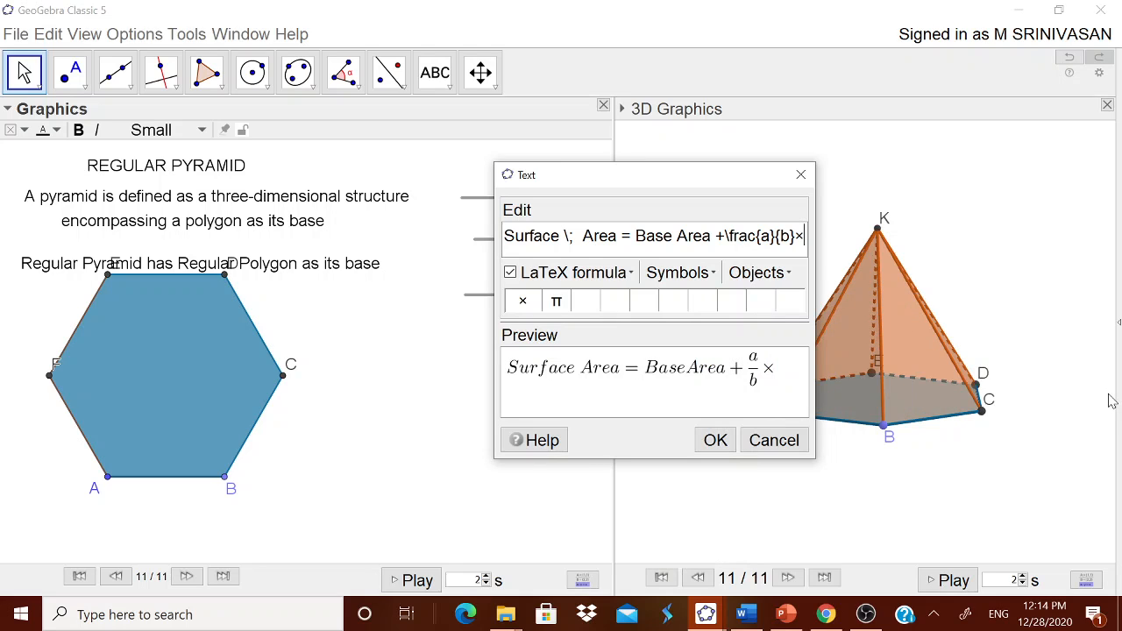
- Append "(Perimeter)×(Slant \; height)" to the formula, using the multiplication symbol and a LaTeX space
{"action": "type", "text": "(P"}
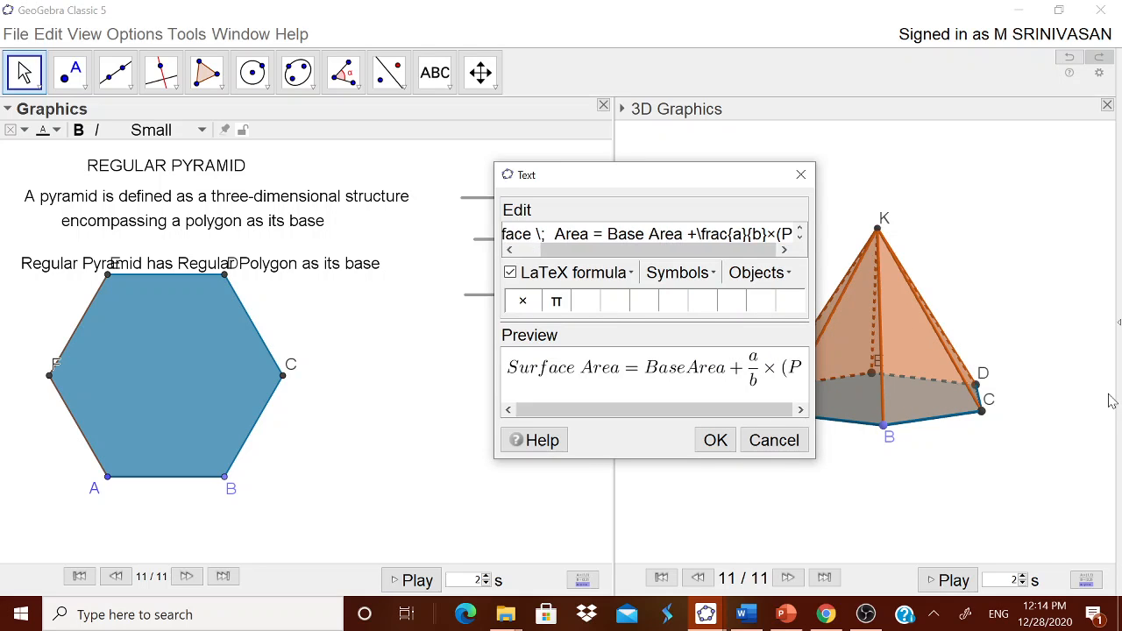
{"action": "type", "text": "erimeter)"}
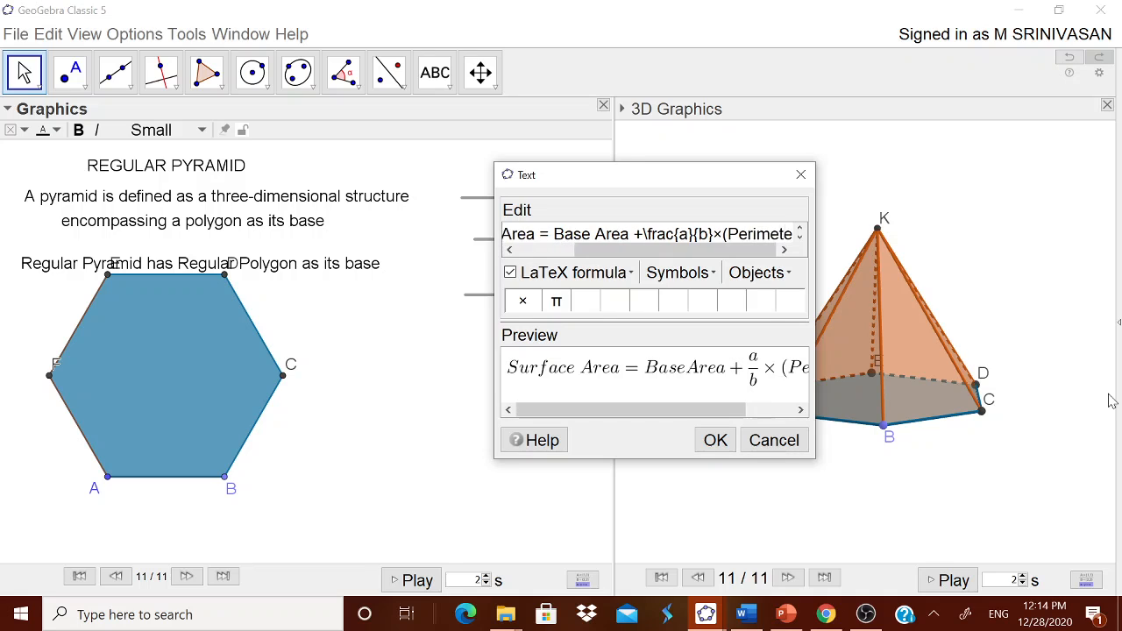
{"action": "left_click", "coordinate": [693, 275]}
{"action": "mouse_move", "coordinate": [691, 298]}
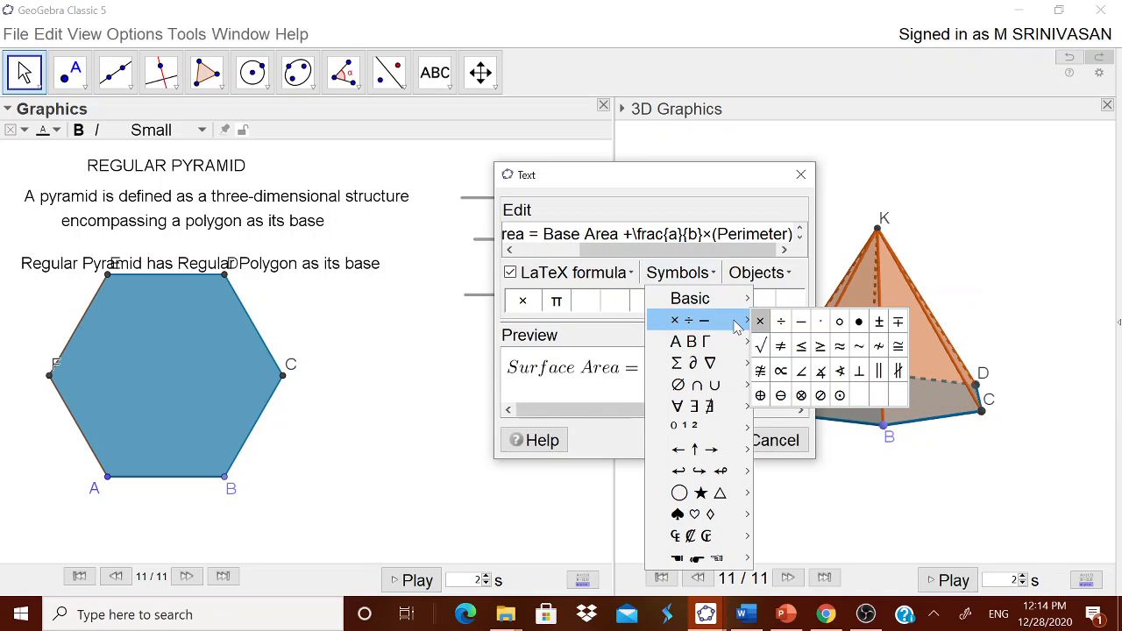
{"action": "left_click", "coordinate": [757, 321]}
{"action": "type", "text": "("}
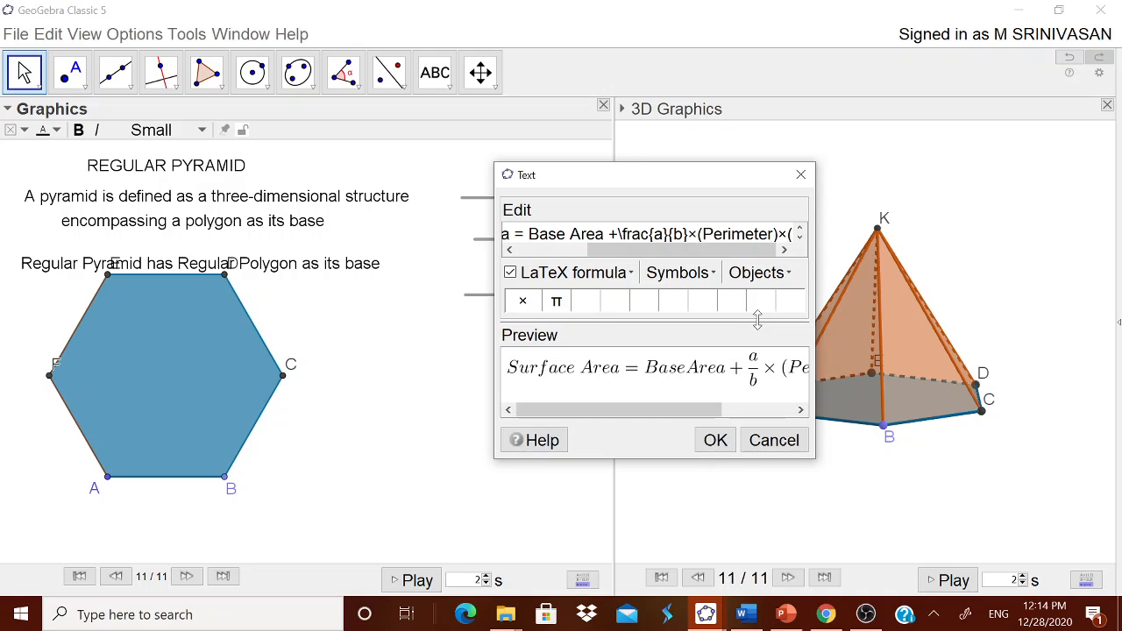
{"action": "type", "text": "Slant"}
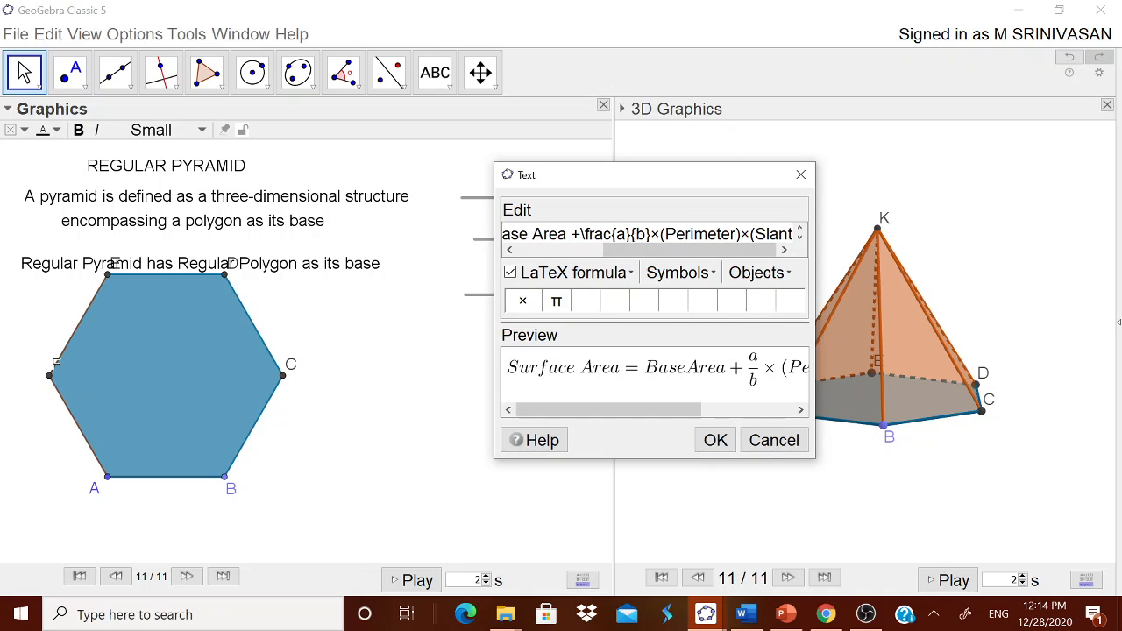
{"action": "left_click", "coordinate": [575, 272]}
{"action": "left_click", "coordinate": [611, 517]}
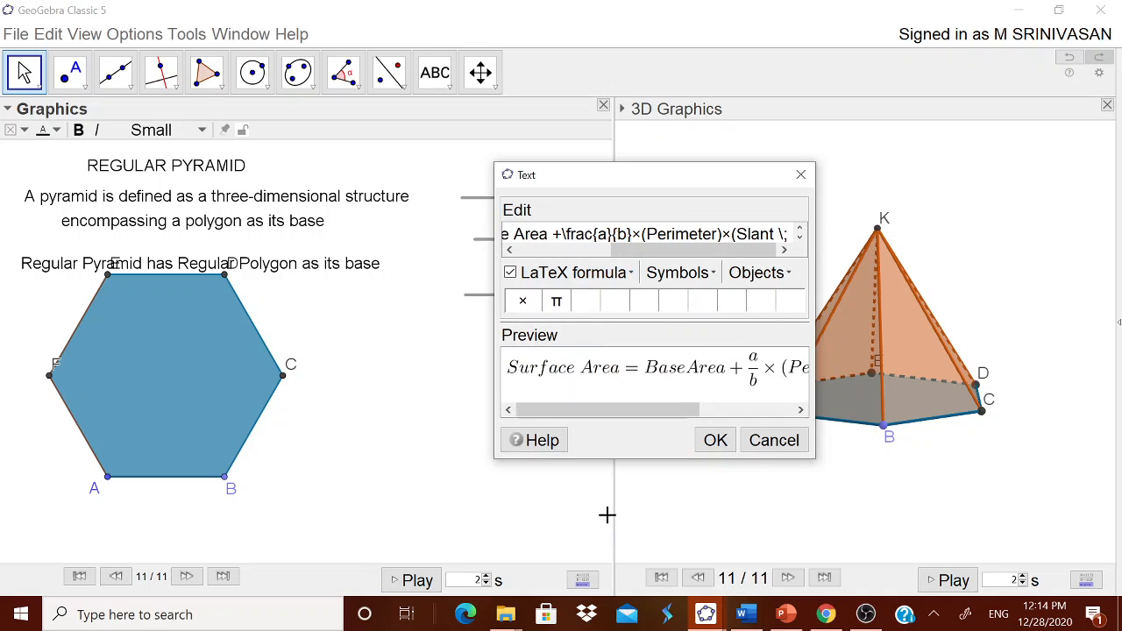
{"action": "type", "text": "height)"}
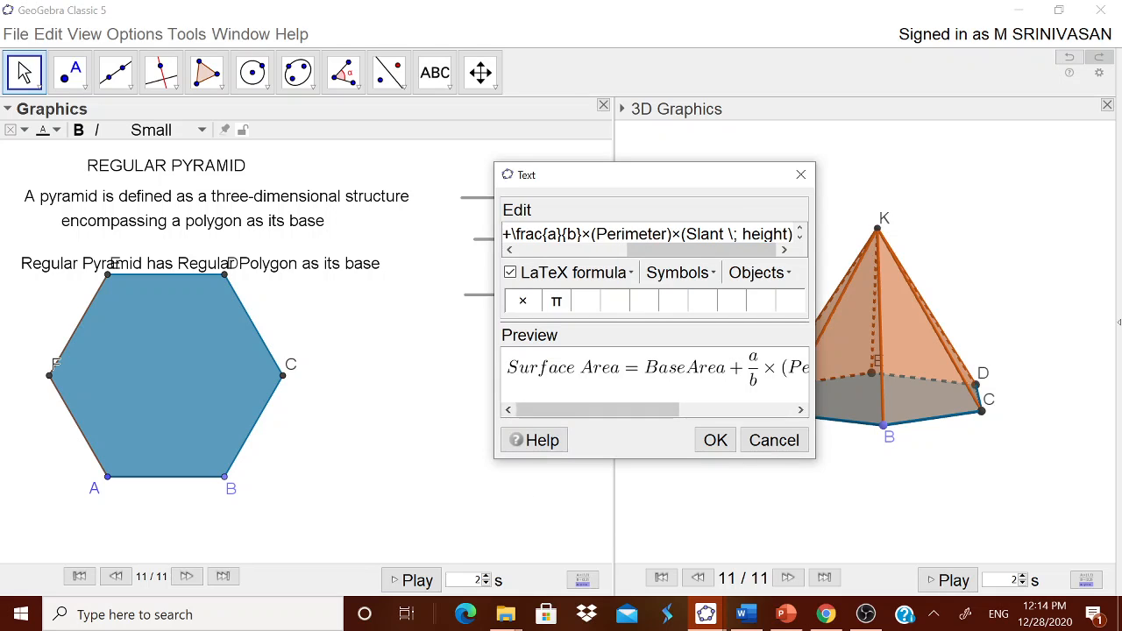
- Replace the fraction's placeholders with 1 over 2 and place the surface area formula in the worksheet
{"action": "double_click", "coordinate": [553, 234]}
{"action": "type", "text": "1"}
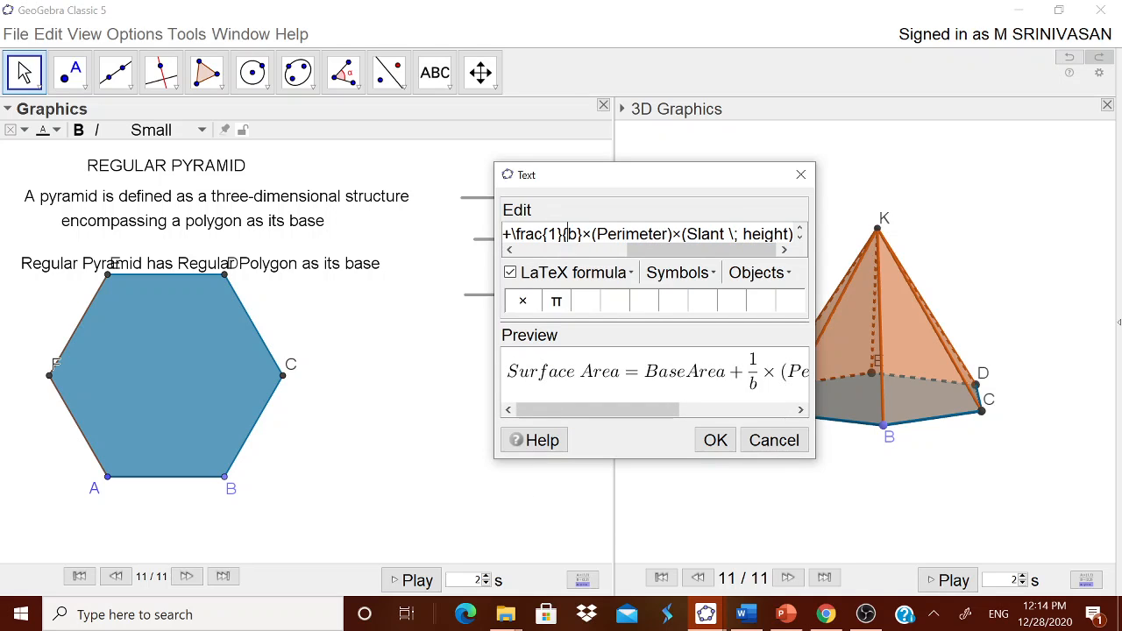
{"action": "double_click", "coordinate": [572, 234]}
{"action": "type", "text": "2"}
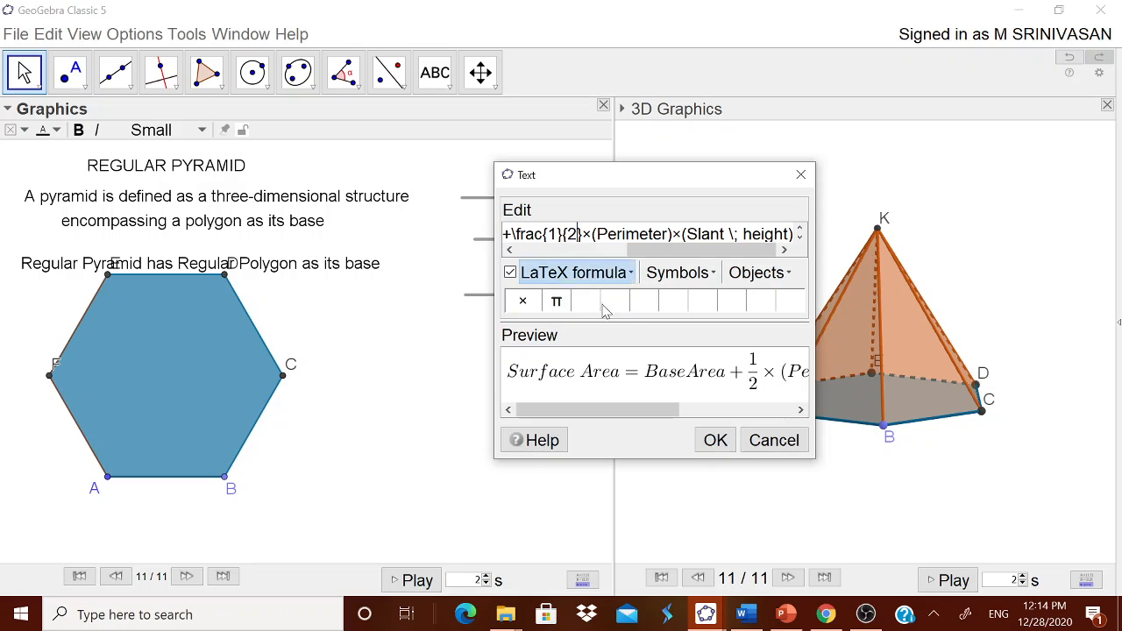
{"action": "left_click", "coordinate": [713, 439]}
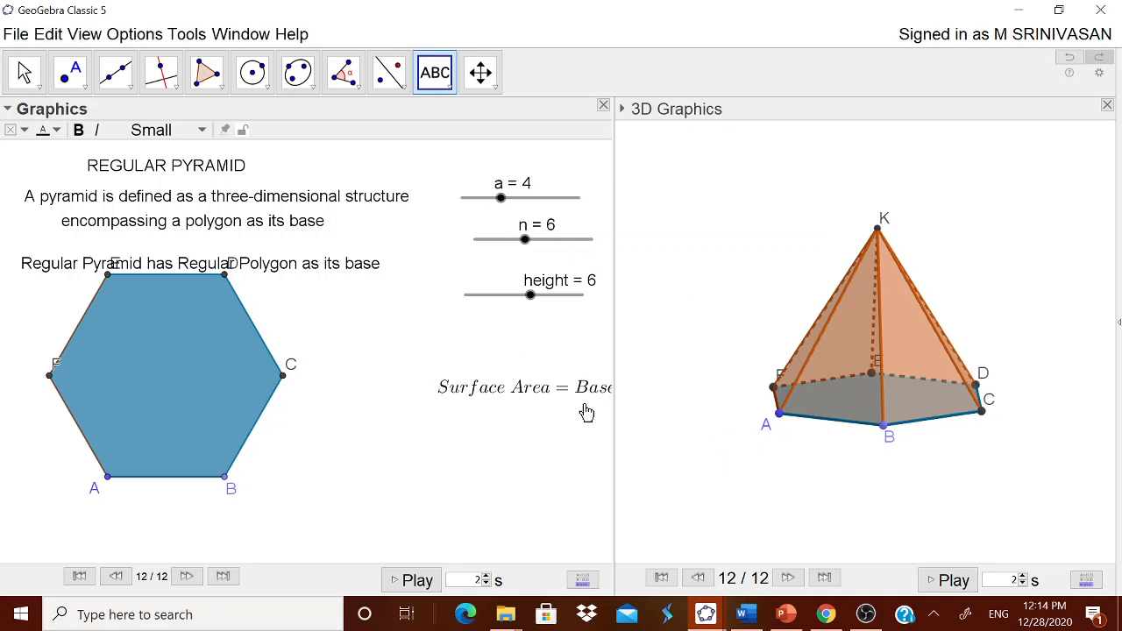
- Move the surface area formula just below the base polygon
{"action": "left_click_drag", "start_coordinate": [578, 402], "coordinate": [280, 541]}
{"action": "left_click_drag", "start_coordinate": [206, 542], "coordinate": [195, 539]}
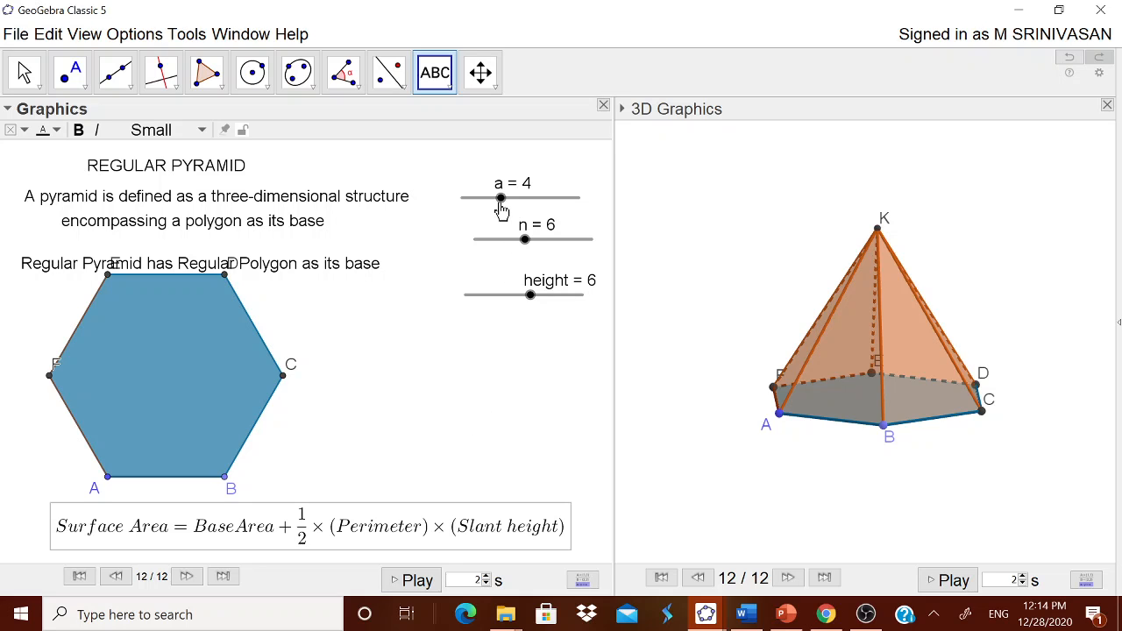
{"action": "key", "text": "Escape"}
- Set slider n to 4 and construct the midpoint of base edge AB in the 3D view
{"action": "left_click_drag", "start_coordinate": [524, 240], "coordinate": [494, 247]}
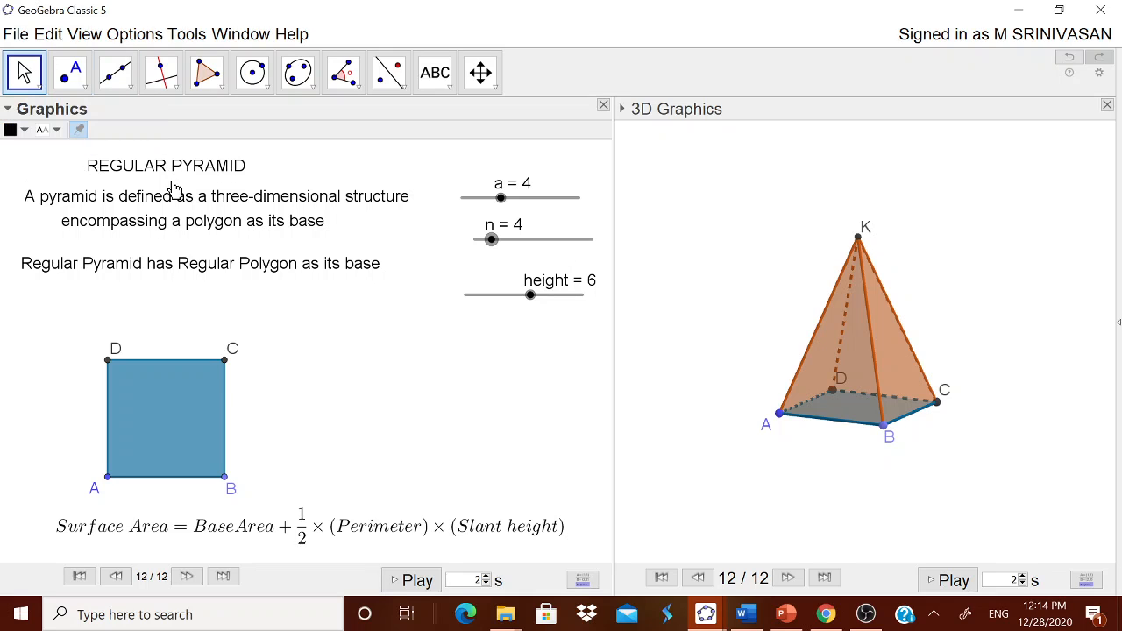
{"action": "left_click", "coordinate": [71, 72]}
{"action": "left_click", "coordinate": [791, 287]}
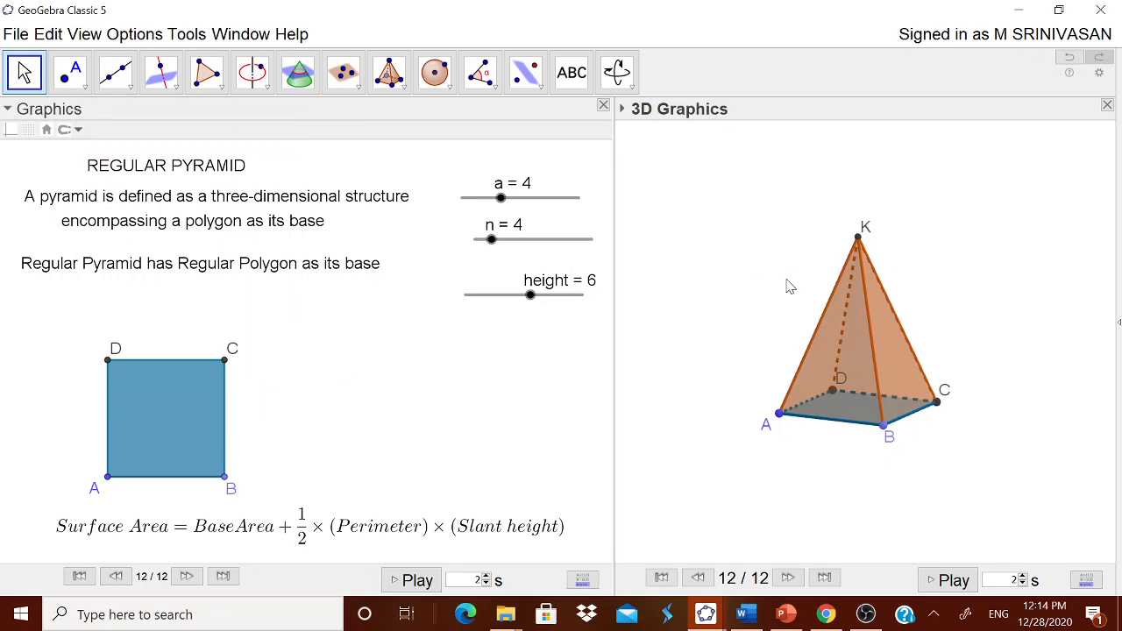
{"action": "left_click", "coordinate": [70, 72]}
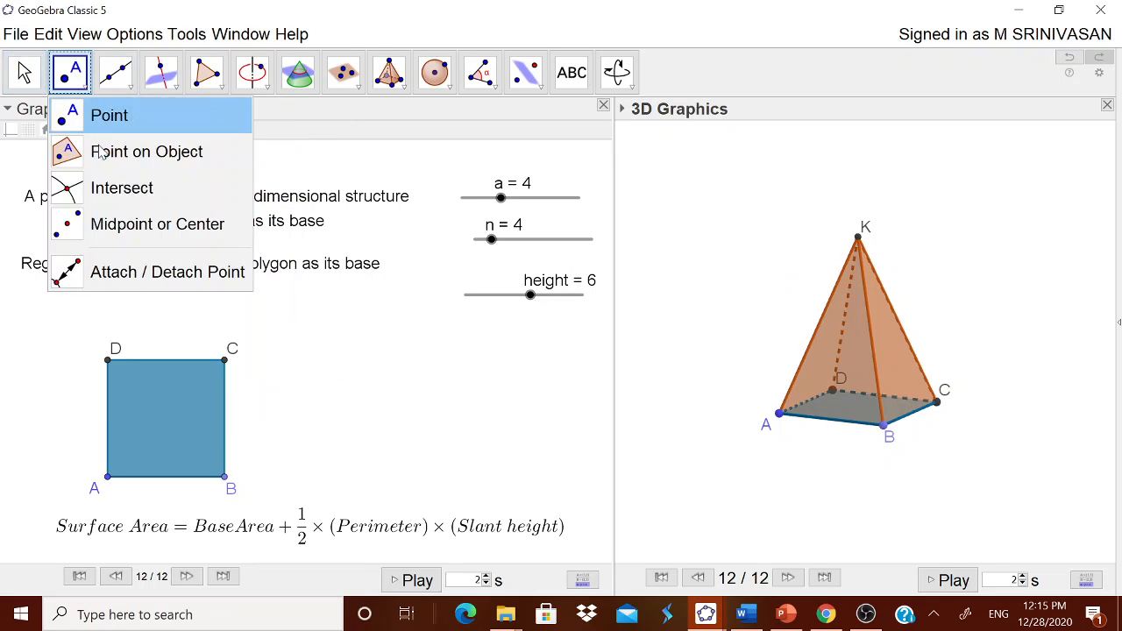
{"action": "left_click", "coordinate": [104, 224]}
{"action": "left_click", "coordinate": [832, 420]}
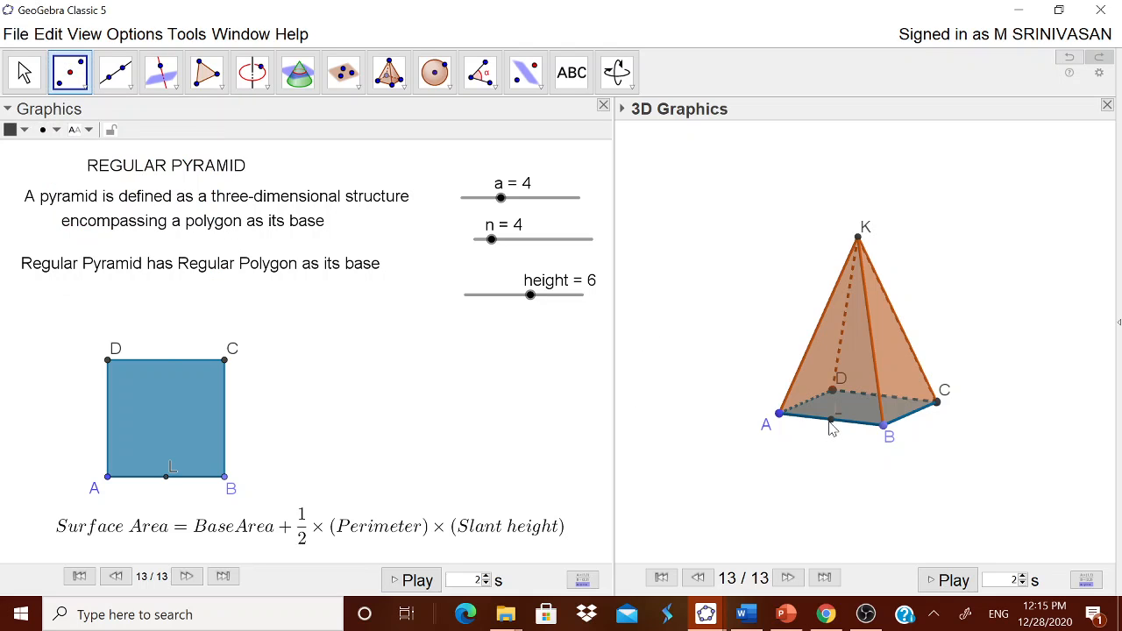
{"action": "left_click", "coordinate": [24, 72]}
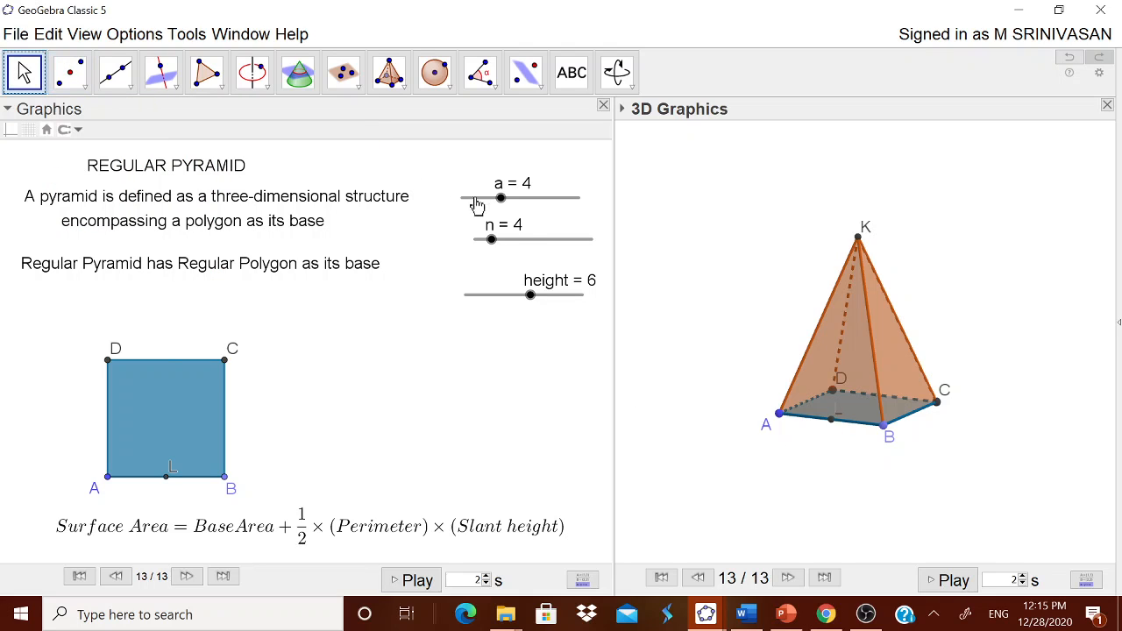
- Set slider a to 5 and draw a segment from apex K to L, the midpoint of base edge AB
{"action": "left_click_drag", "start_coordinate": [502, 201], "coordinate": [515, 200]}
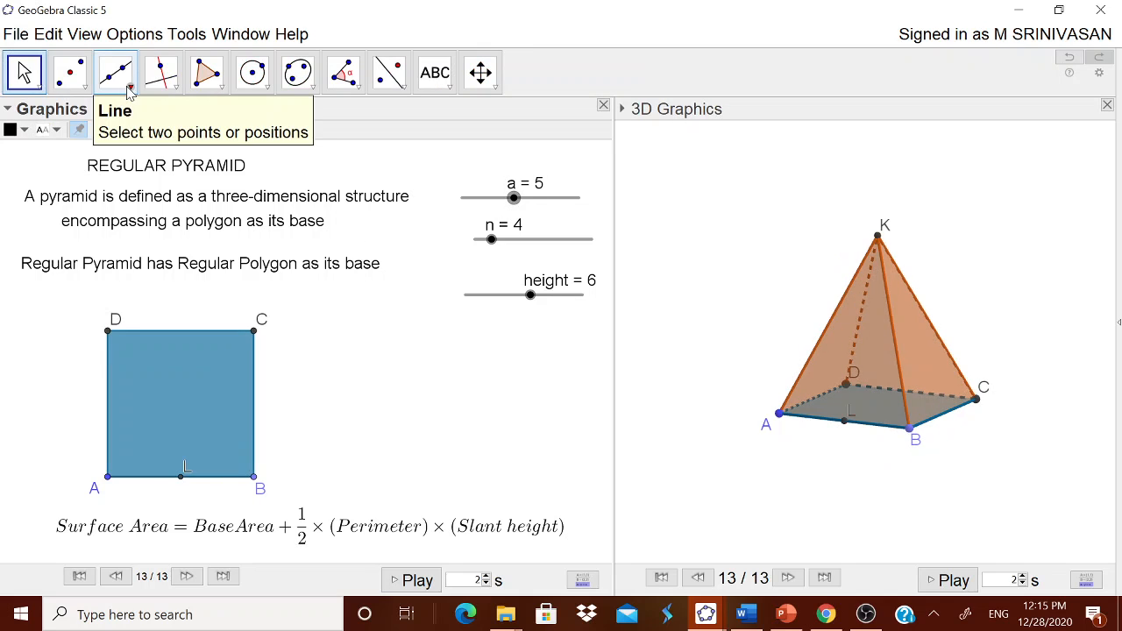
{"action": "left_click", "coordinate": [759, 276]}
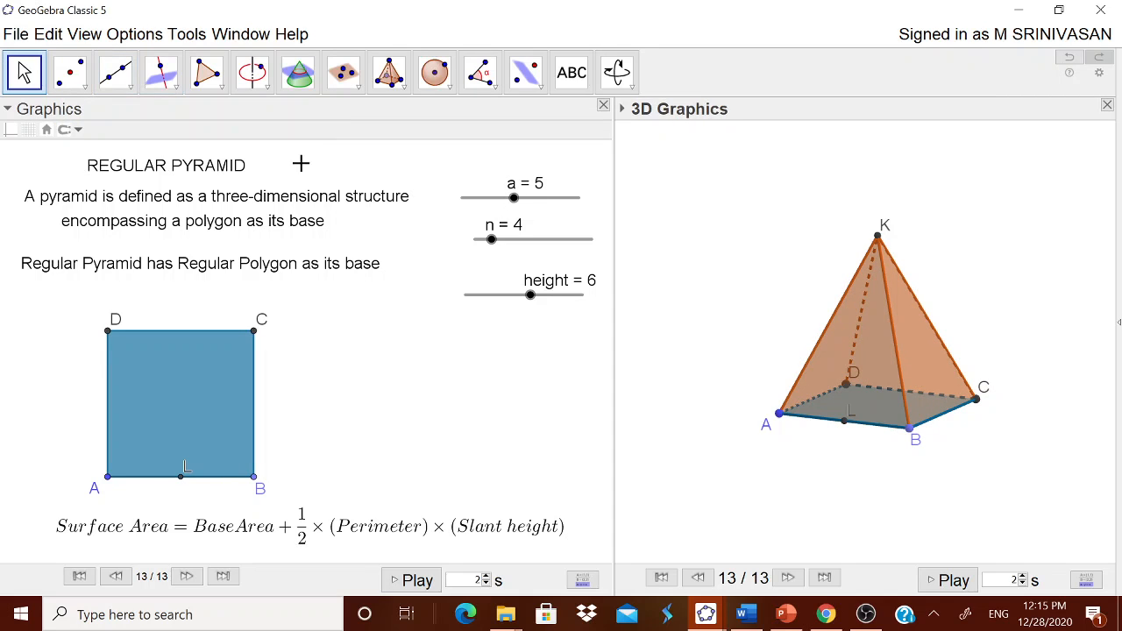
{"action": "left_click", "coordinate": [131, 94]}
{"action": "left_click", "coordinate": [155, 153]}
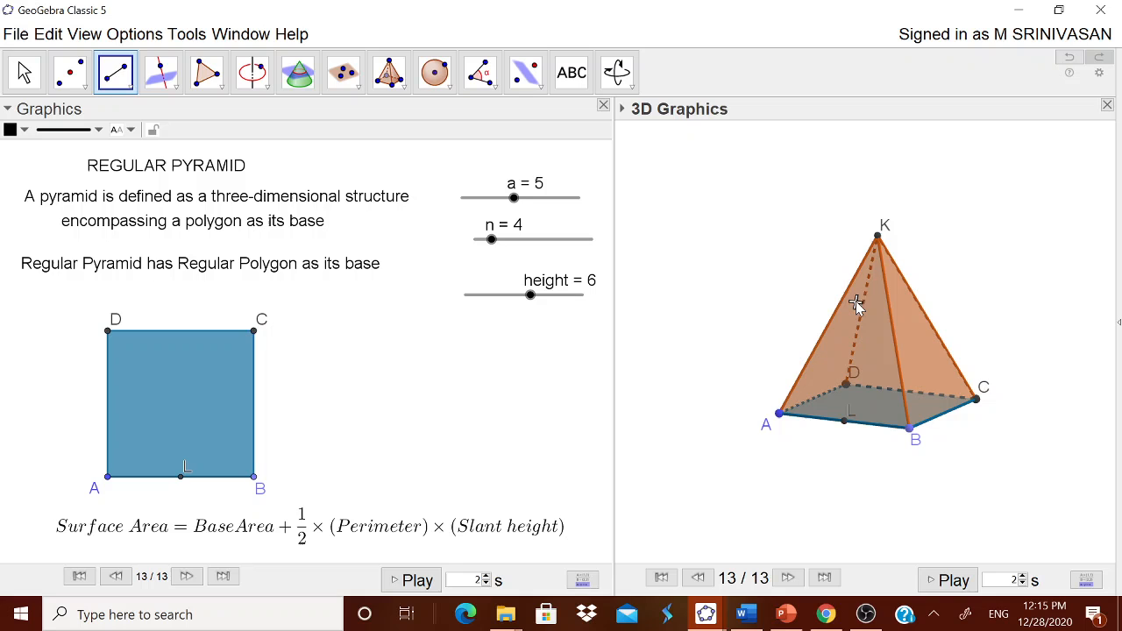
{"action": "left_click", "coordinate": [878, 237]}
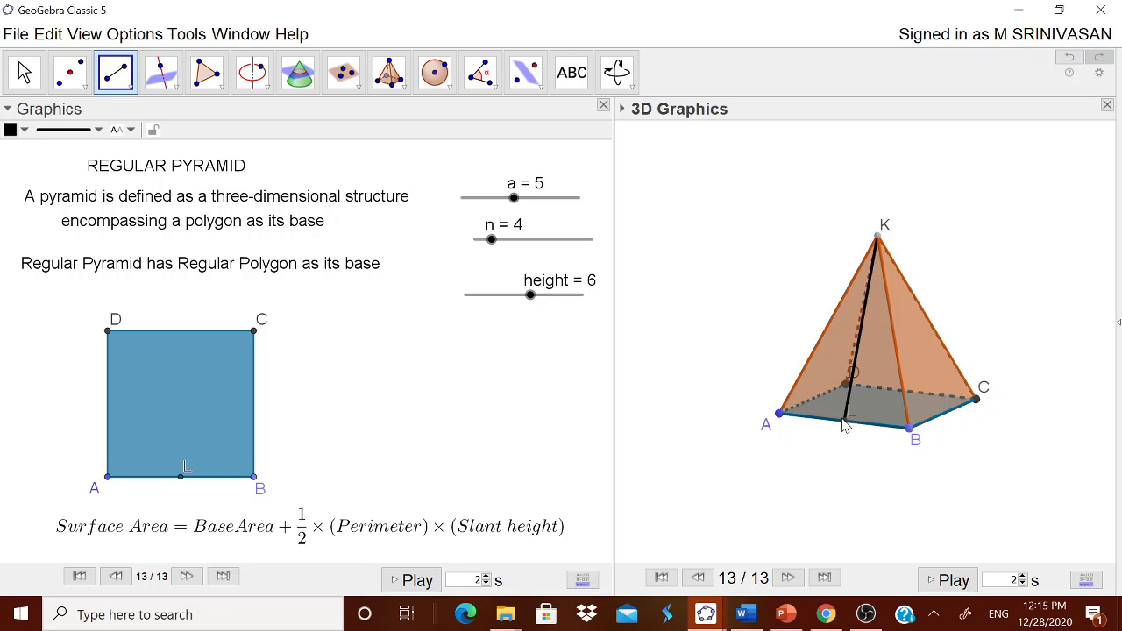
{"action": "left_click", "coordinate": [844, 420]}
{"action": "key", "text": "Escape"}
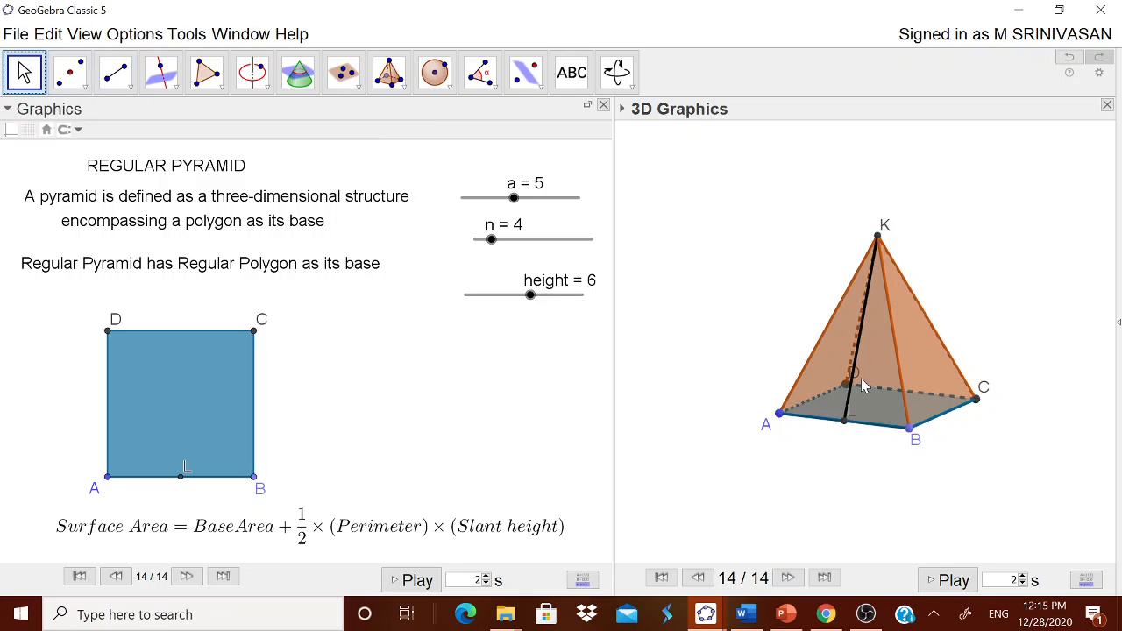
- Check the object name of the slant height segment between apex K and midpoint L
{"action": "right_click", "coordinate": [853, 377]}
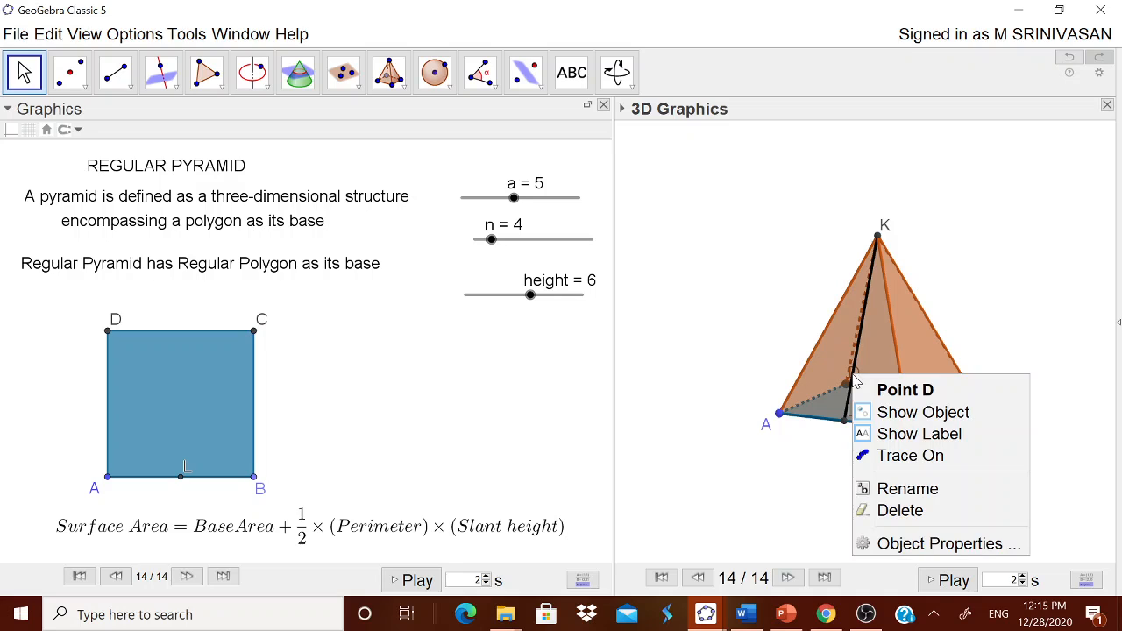
{"action": "left_click", "coordinate": [272, 290]}
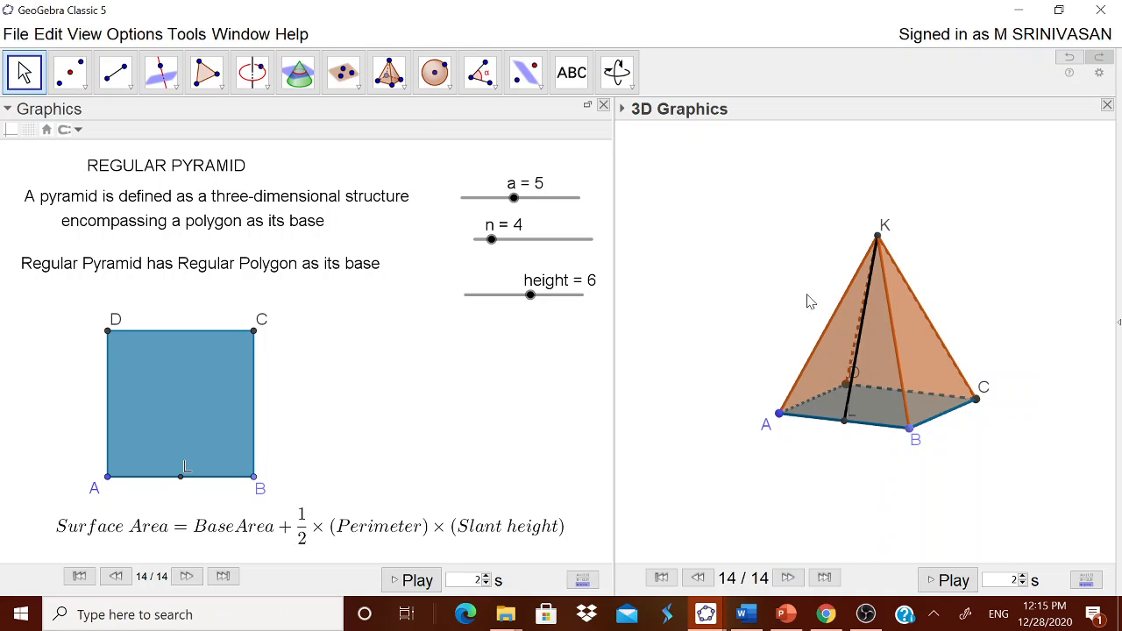
{"action": "right_click", "coordinate": [846, 411]}
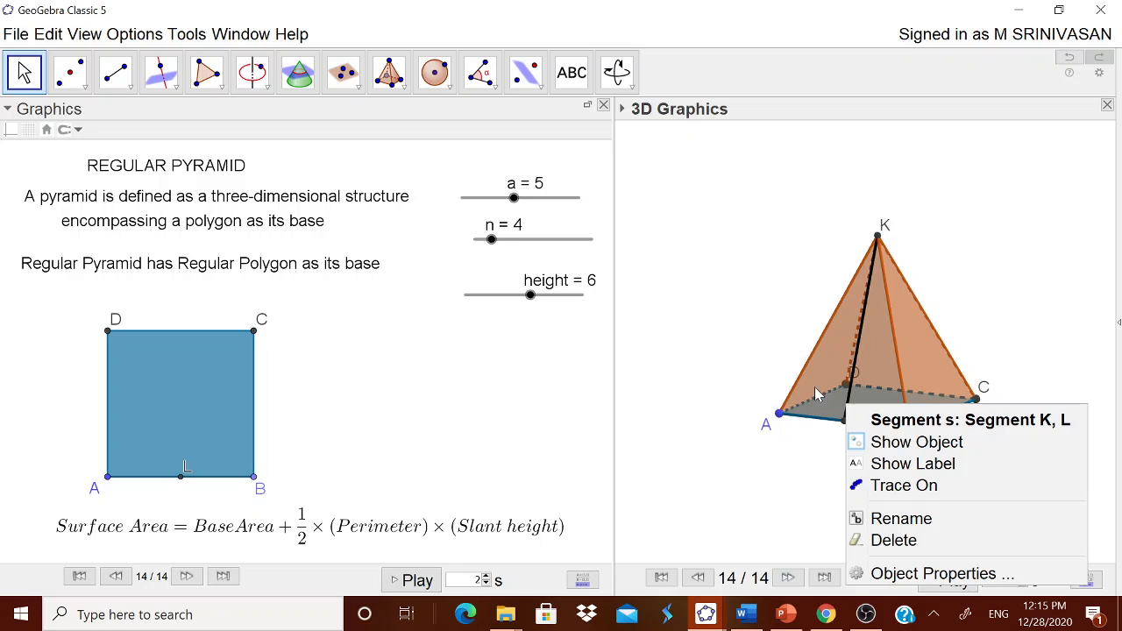
{"action": "left_click", "coordinate": [716, 248]}
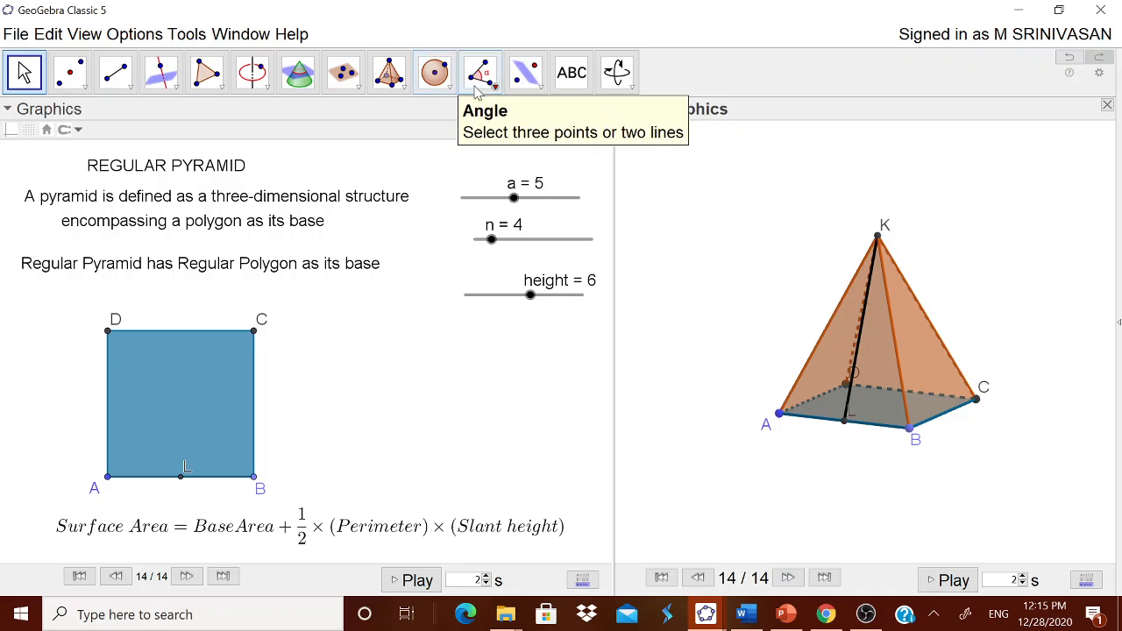
- Measure the perimeter of the square base polygon with the Distance or Length tool
{"action": "left_click", "coordinate": [430, 246]}
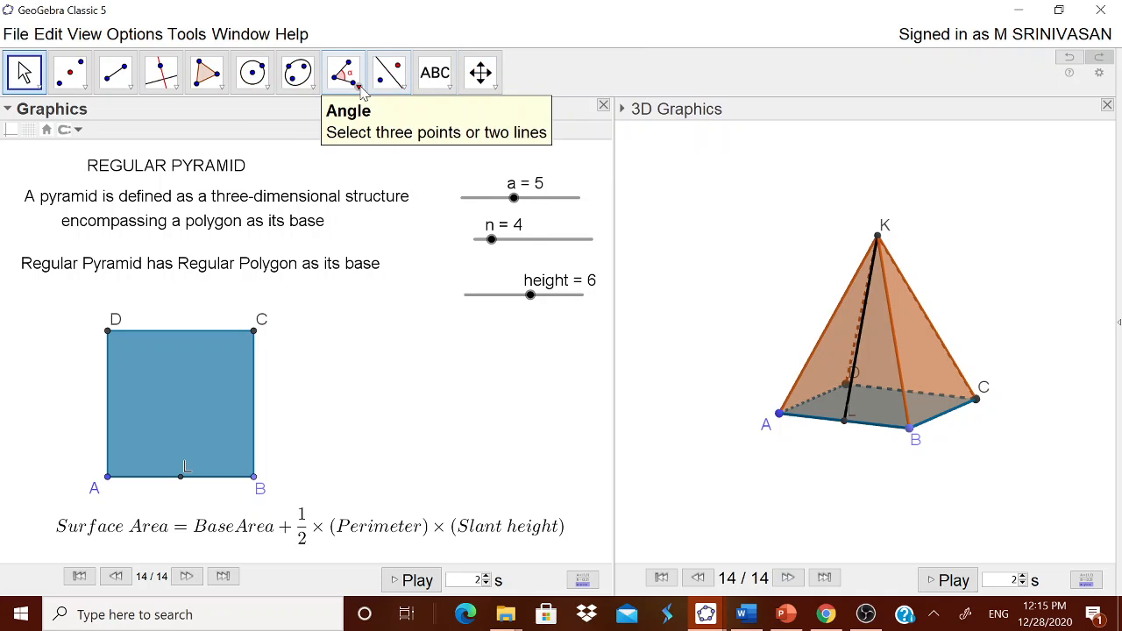
{"action": "left_click", "coordinate": [361, 85]}
{"action": "left_click", "coordinate": [426, 198]}
{"action": "left_click", "coordinate": [223, 390]}
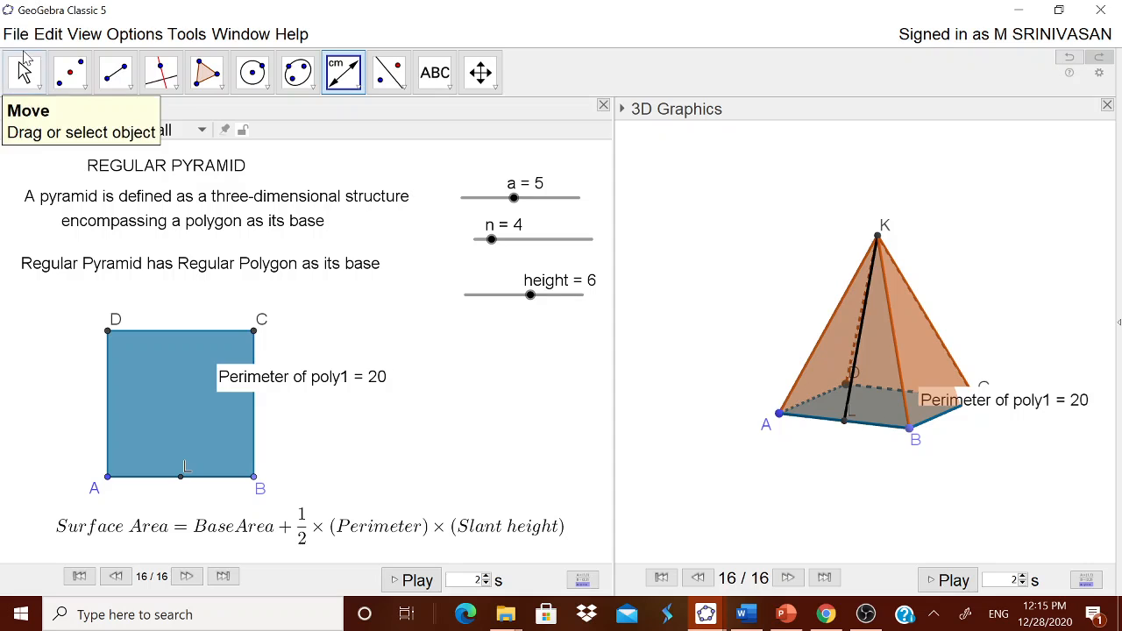
{"action": "left_click", "coordinate": [23, 72]}
{"action": "mouse_move", "coordinate": [492, 238]}
{"action": "left_mouse_down"}
{"action": "mouse_move", "coordinate": [523, 242]}
{"action": "mouse_move", "coordinate": [492, 240]}
{"action": "left_mouse_up"}
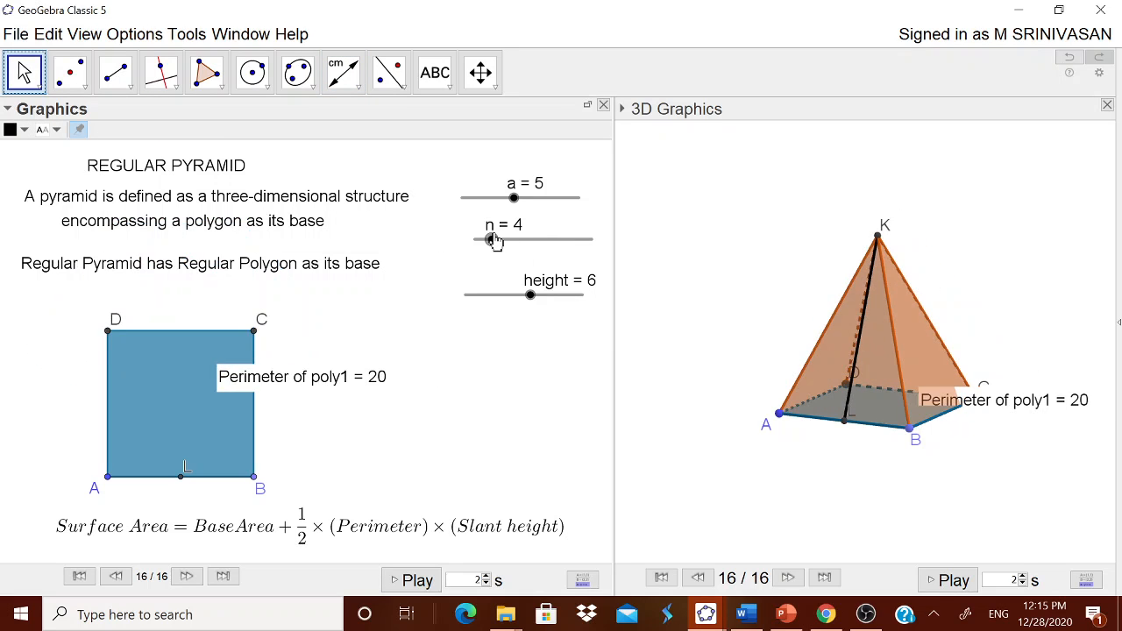
{"action": "left_click", "coordinate": [780, 263]}
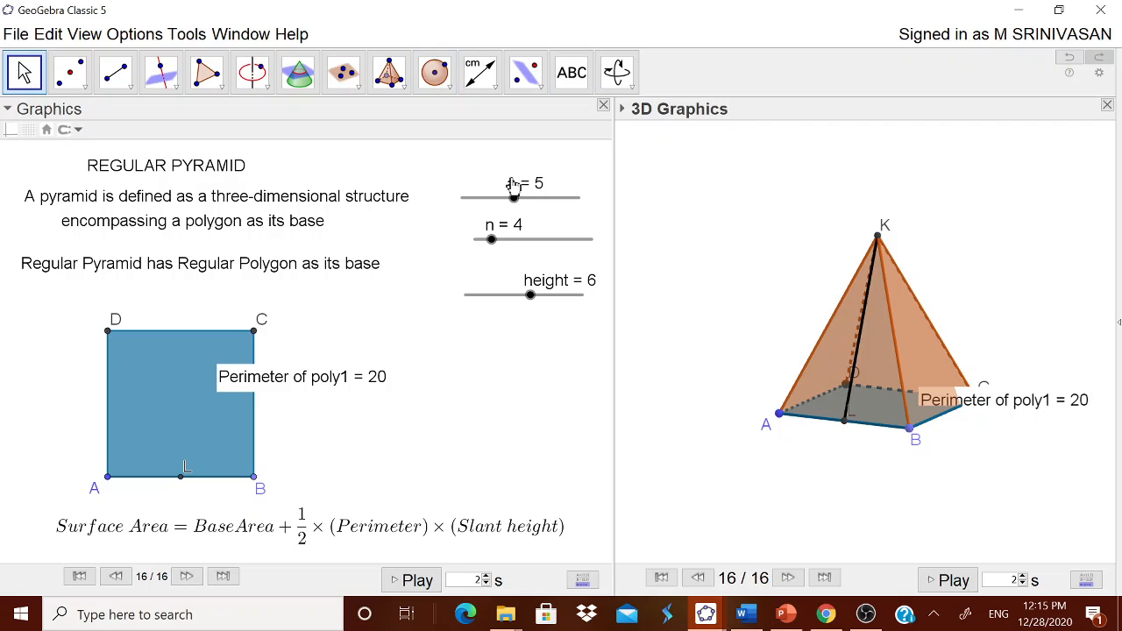
- Start a new text in the 3D view reading "Base Area = "
{"action": "left_click", "coordinate": [571, 72]}
{"action": "left_click", "coordinate": [714, 260]}
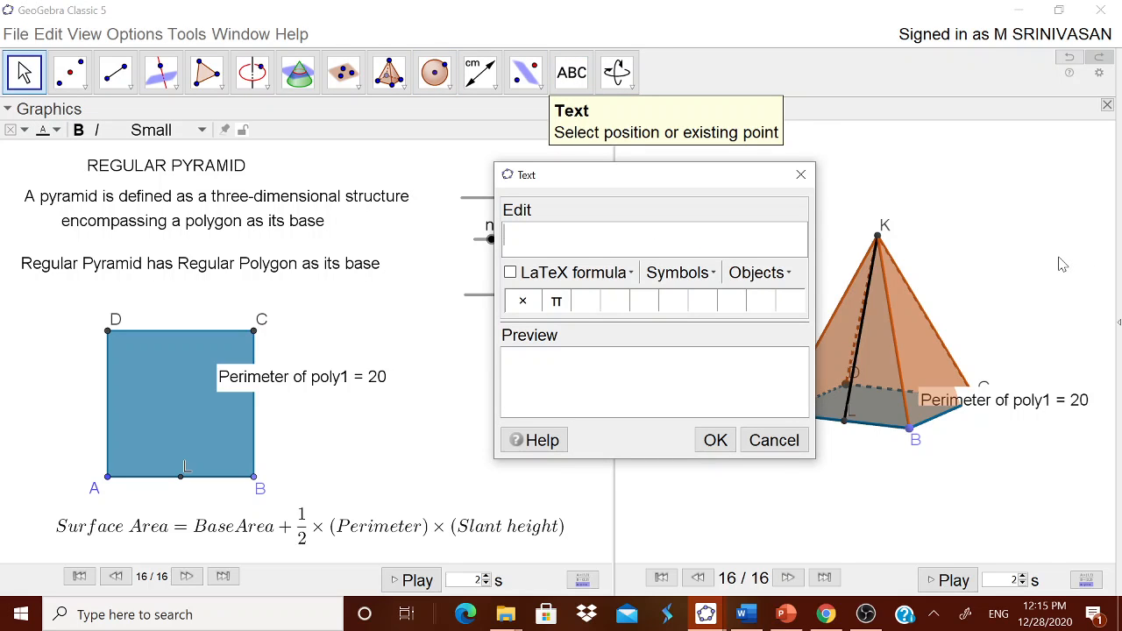
{"action": "type", "text": "Bae"}
{"action": "key", "text": "BackSpace"}
{"action": "type", "text": "se ARea"}
{"action": "key", "text": "BackSpace"}
{"action": "key", "text": "BackSpace"}
{"action": "key", "text": "BackSpace"}
{"action": "key", "text": "BackSpace"}
{"action": "type", "text": "rea ="}
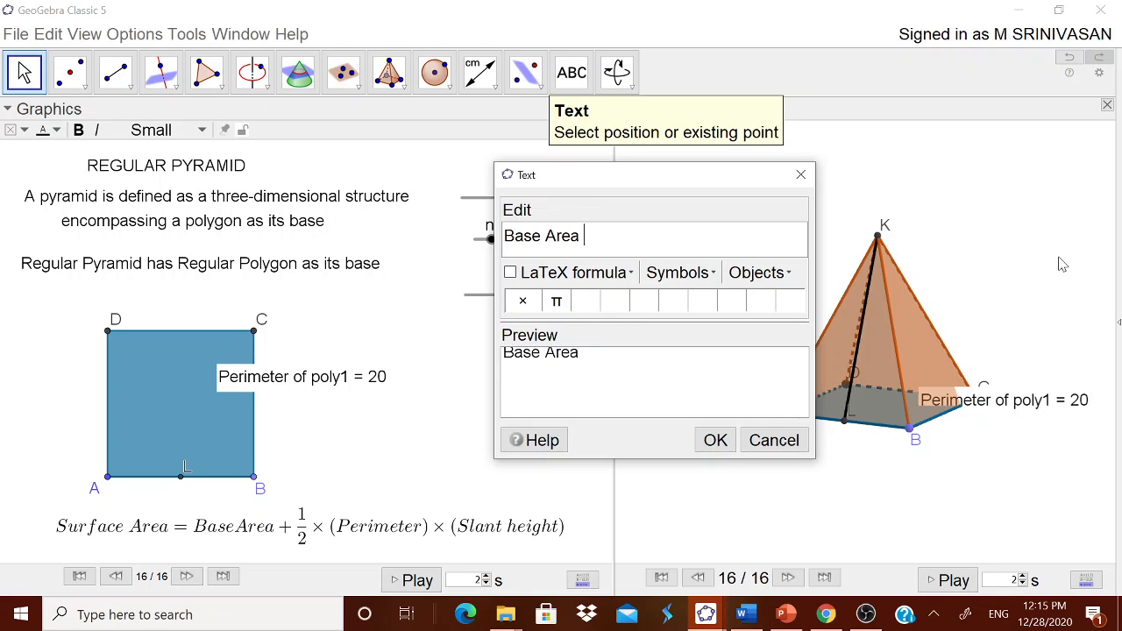
- Append the value of object poly1 to the text, place it, and move it up clear of the pyramid's apex
{"action": "left_click", "coordinate": [758, 273]}
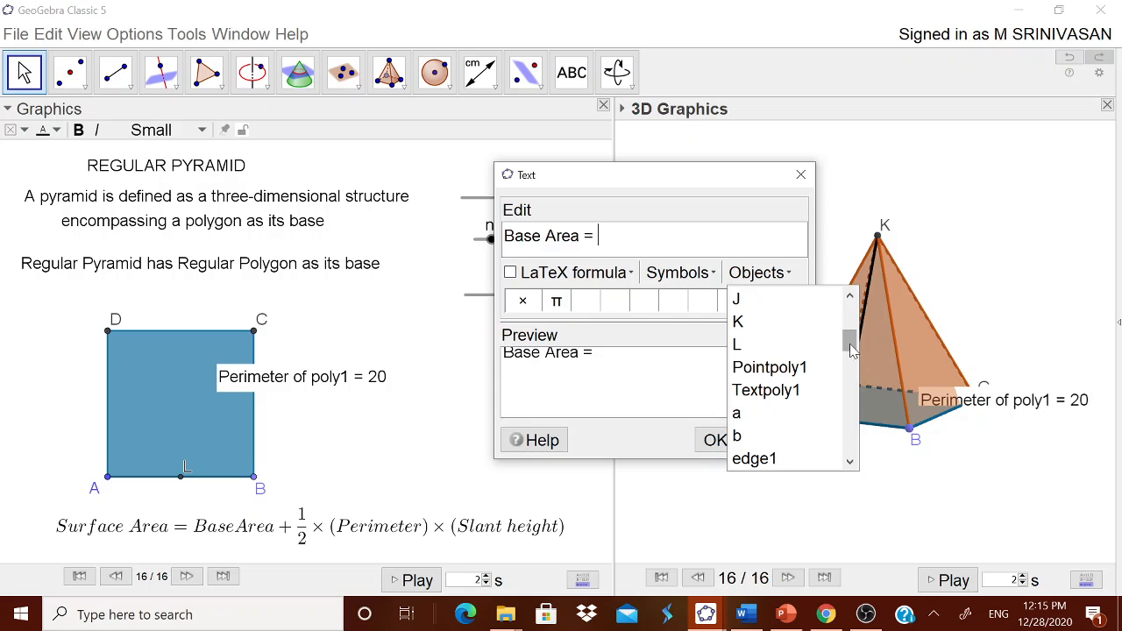
{"action": "left_click_drag", "start_coordinate": [848, 340], "coordinate": [814, 438]}
{"action": "left_click", "coordinate": [749, 391]}
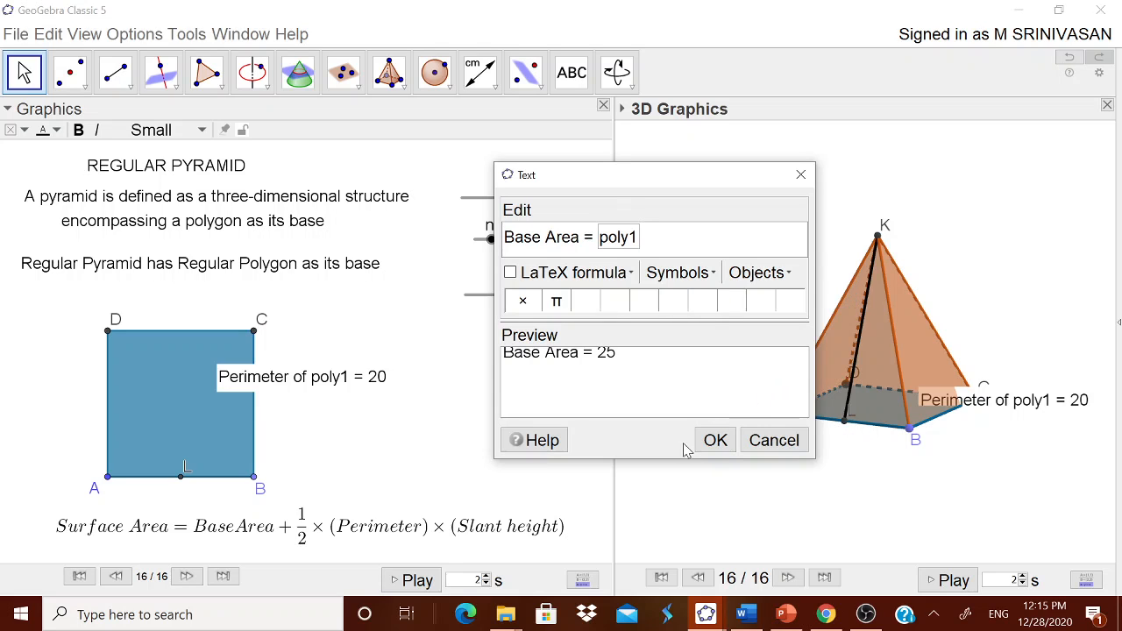
{"action": "left_click", "coordinate": [714, 440]}
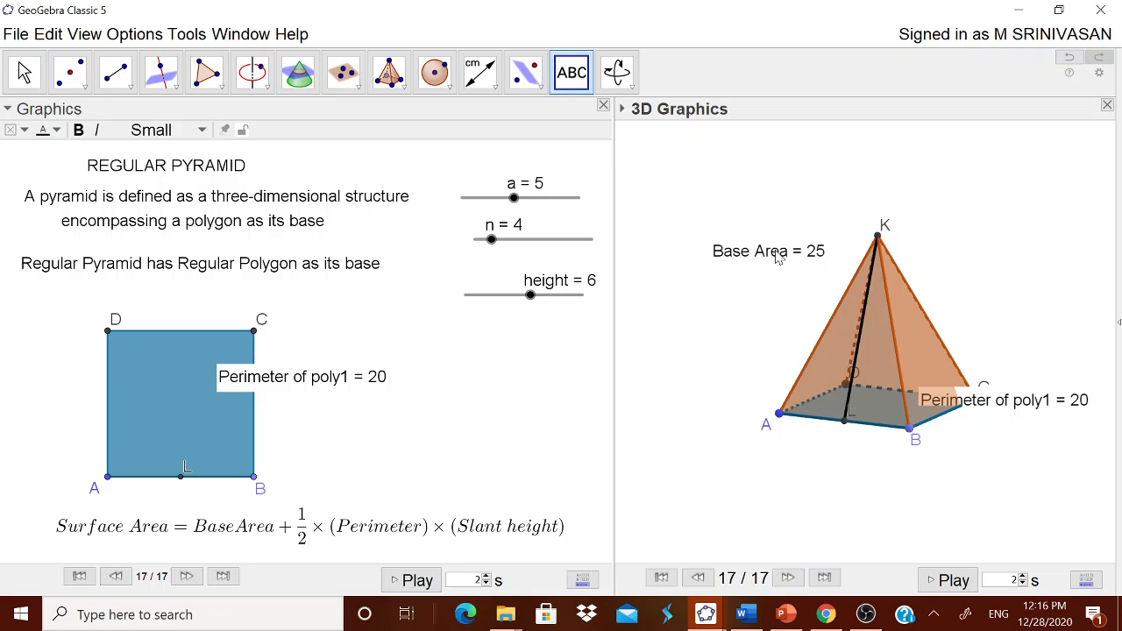
{"action": "left_click_drag", "start_coordinate": [779, 256], "coordinate": [729, 168]}
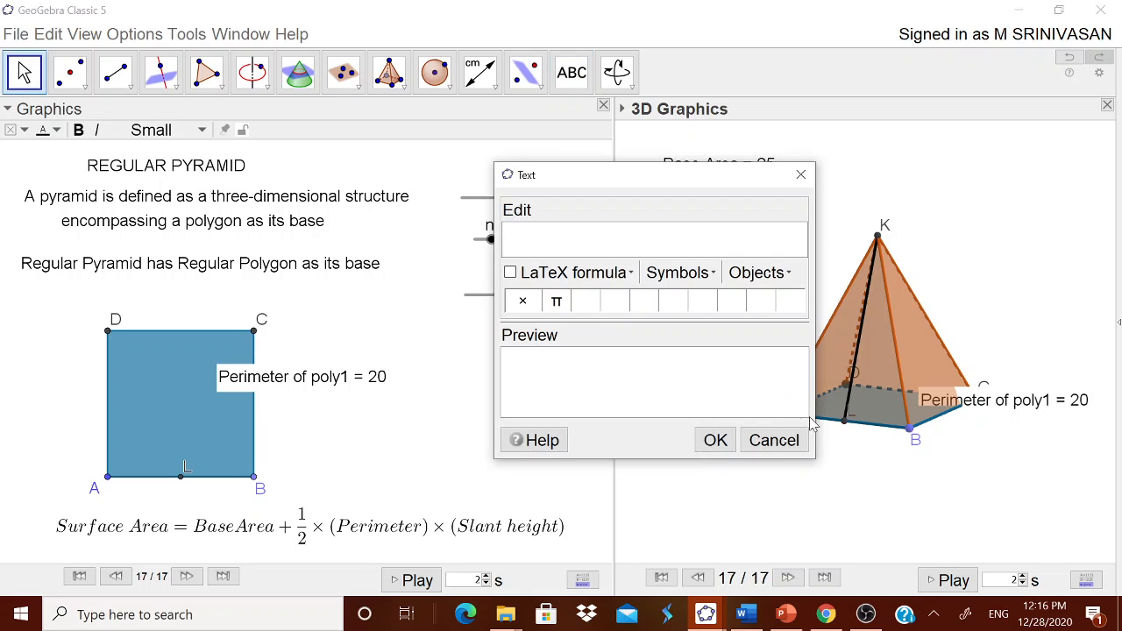
{"action": "left_click", "coordinate": [786, 441]}
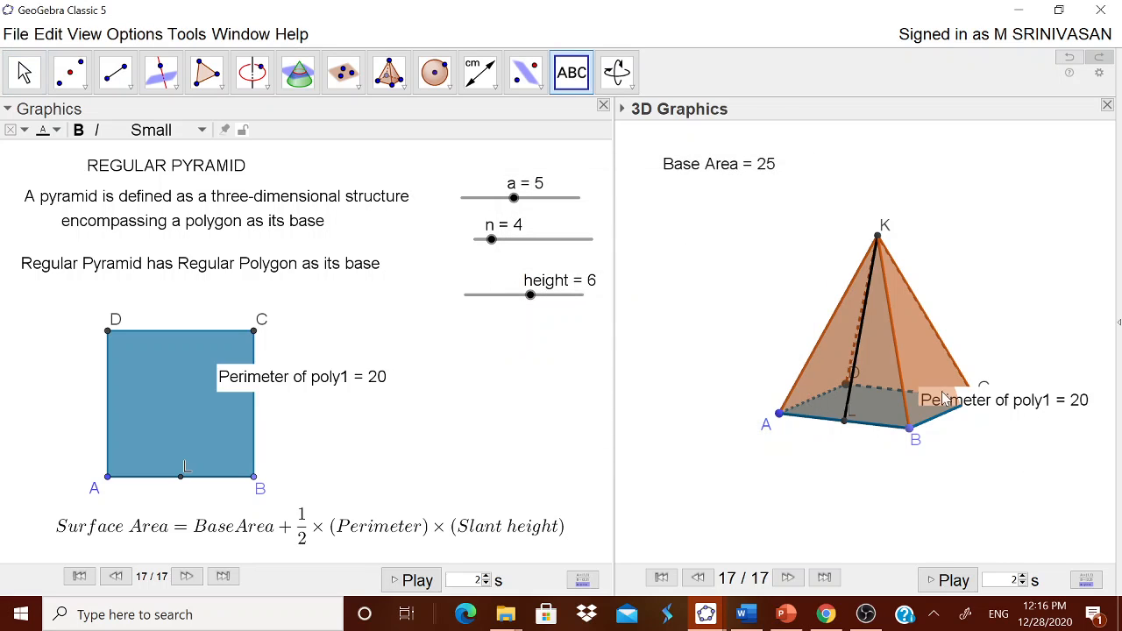
- Start another text in the 3D view, below the base area, reading "Perimeter of base"
{"action": "left_click", "coordinate": [663, 253]}
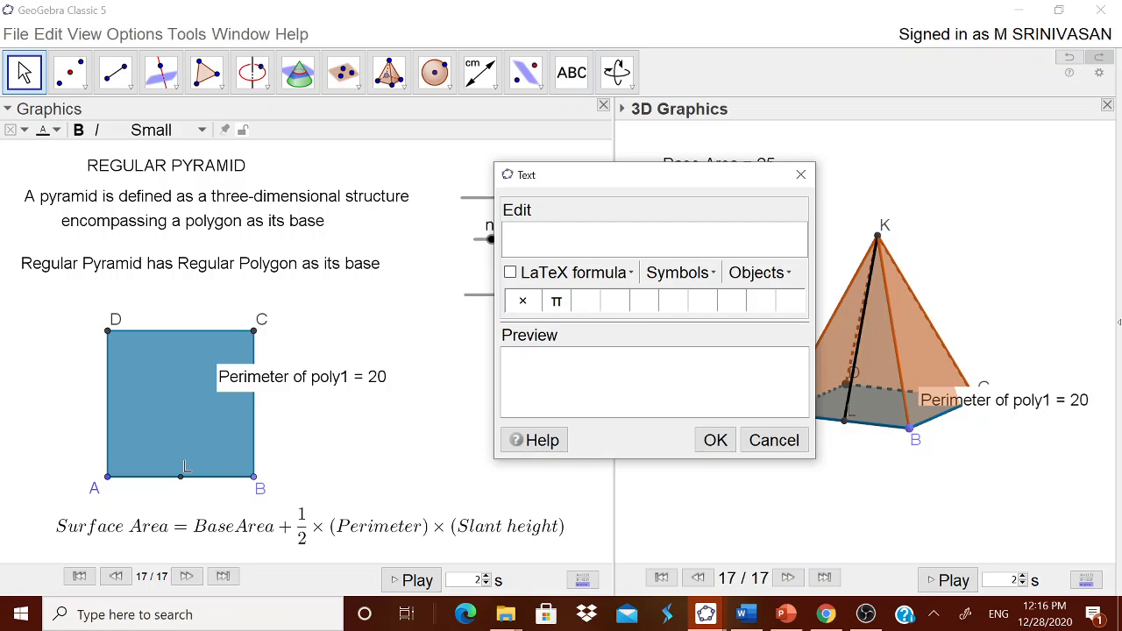
{"action": "type", "text": "Perimter of"}
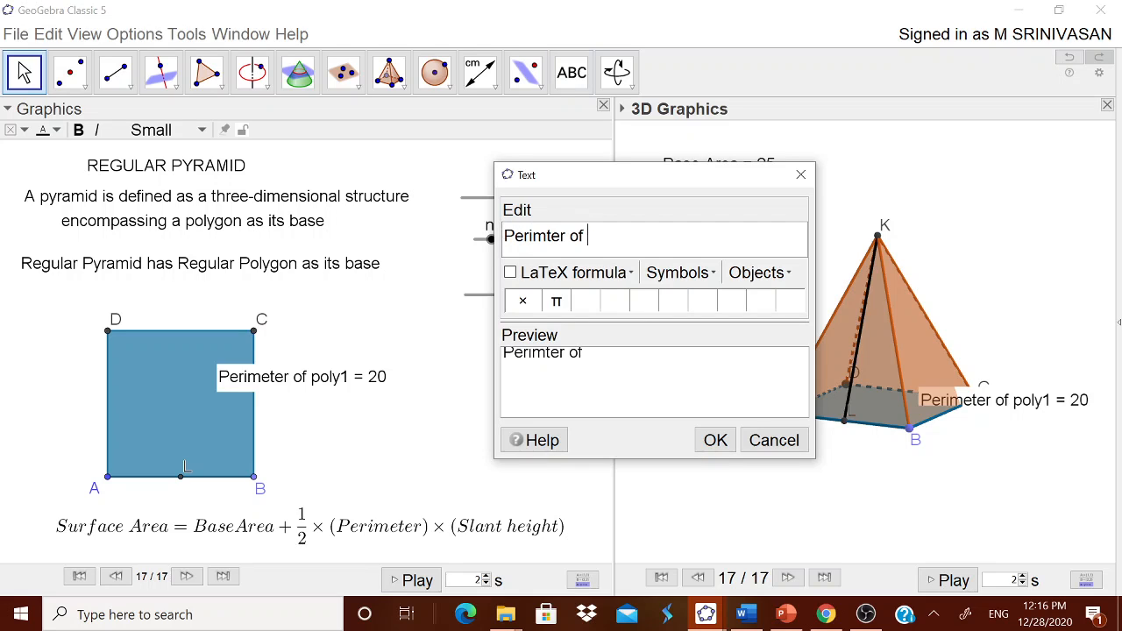
{"action": "key", "text": "BackSpace"}
{"action": "key", "text": "BackSpace"}
{"action": "key", "text": "BackSpace"}
{"action": "key", "text": "BackSpace"}
{"action": "key", "text": "BackSpace"}
{"action": "key", "text": "BackSpace"}
{"action": "type", "text": "e"}
{"action": "key", "text": "BackSpace"}
{"action": "key", "text": "BackSpace"}
{"action": "type", "text": "eter of base ="}
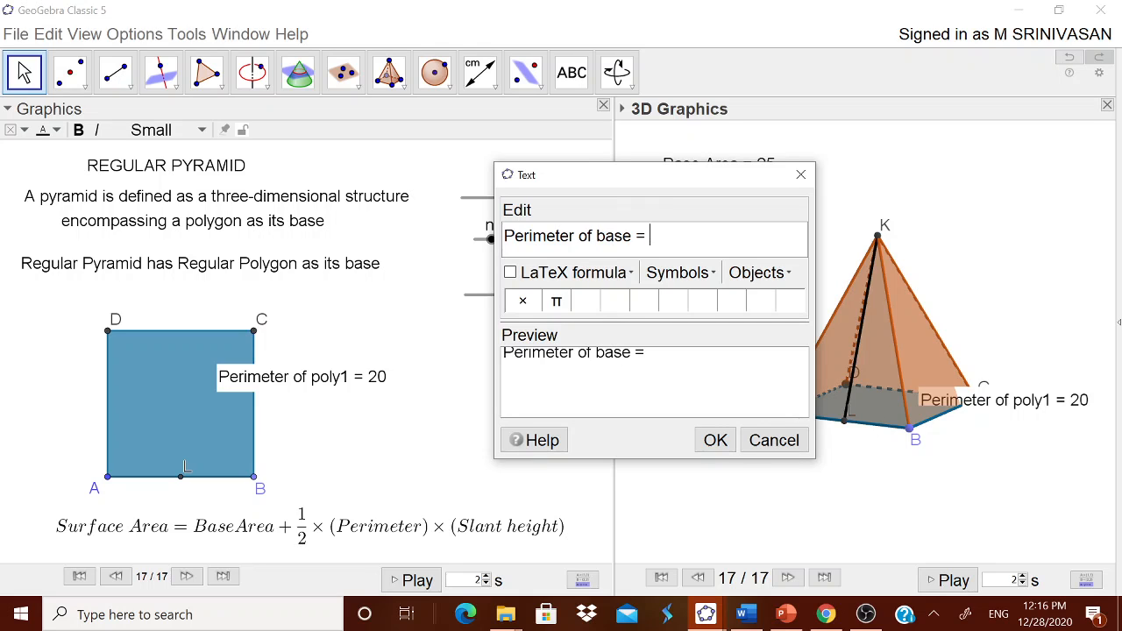
- Complete the perimeter text with "=" and the value of perimeterpoly1, and move it closer beneath the base area text
{"action": "left_click", "coordinate": [758, 273]}
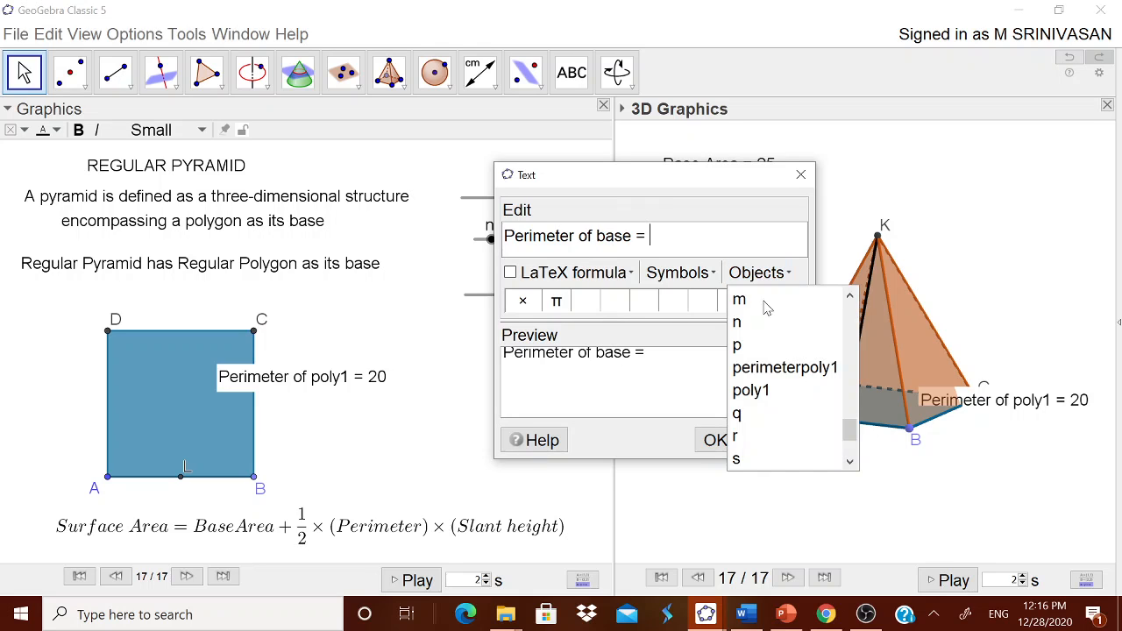
{"action": "left_click", "coordinate": [811, 369]}
{"action": "left_click", "coordinate": [715, 438]}
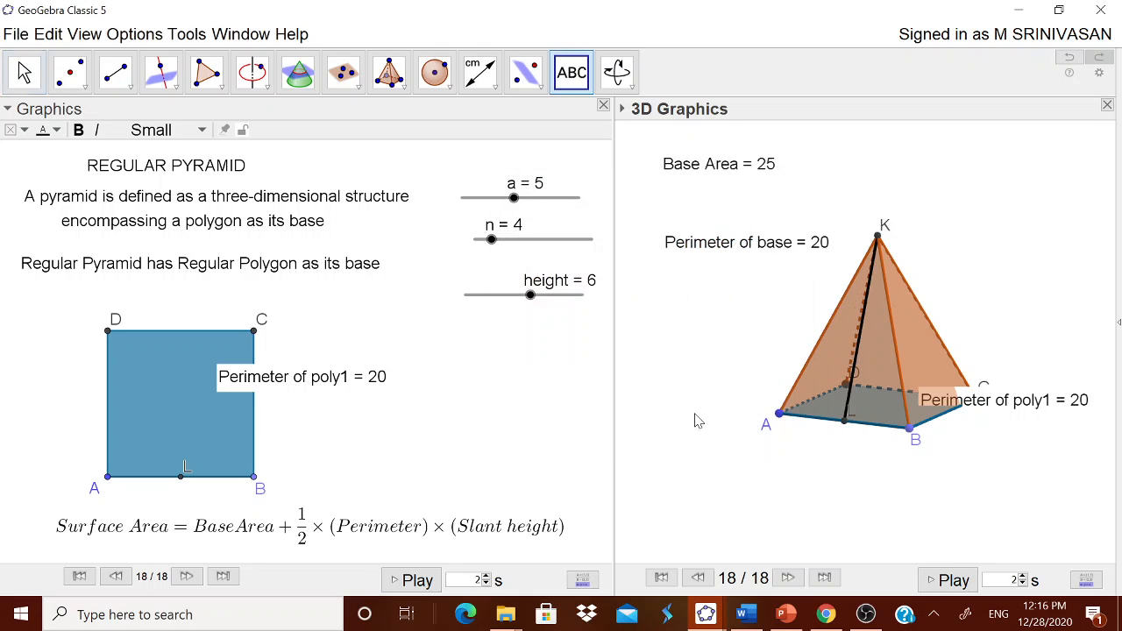
{"action": "left_click", "coordinate": [756, 236]}
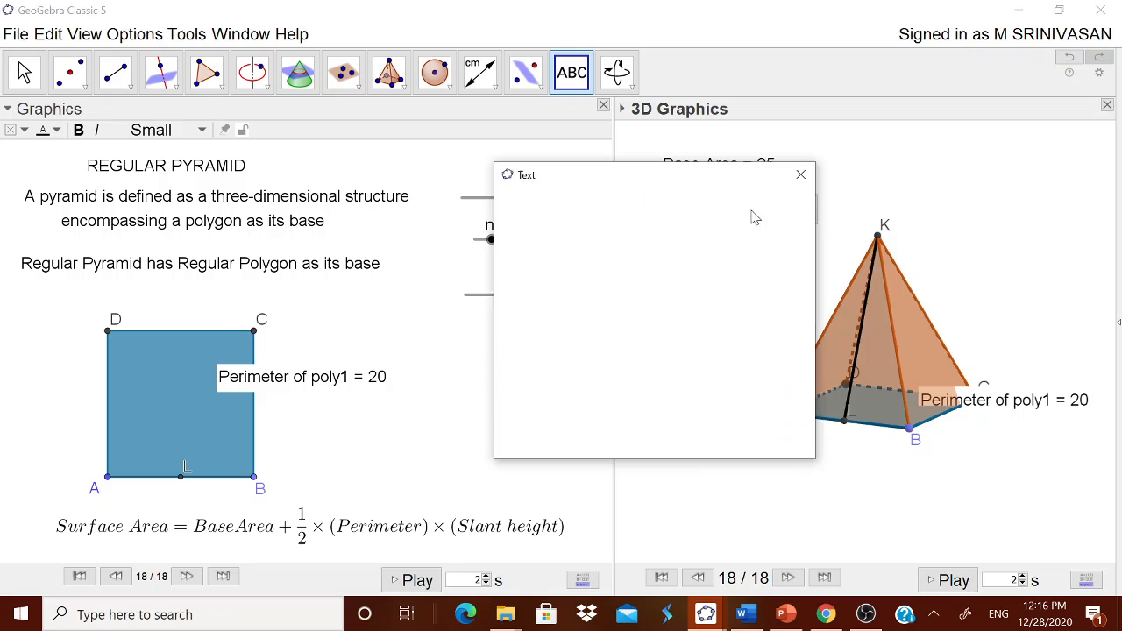
{"action": "left_click", "coordinate": [764, 441]}
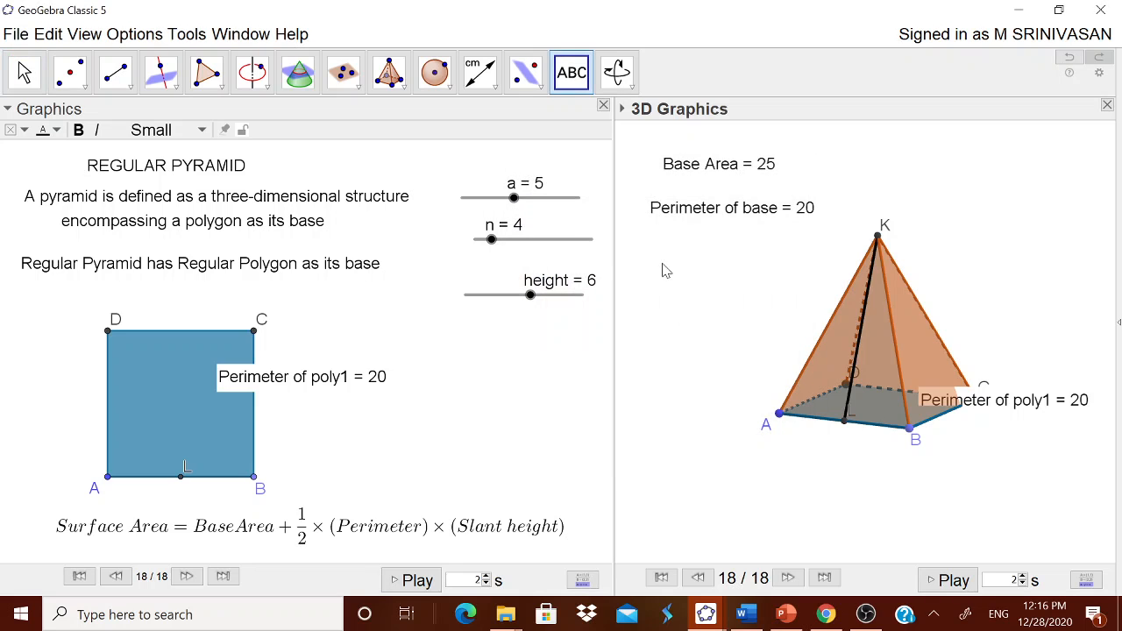
- Add a text "Slant Height = " linked to the value of segment s below the perimeter text
{"action": "left_click", "coordinate": [667, 272]}
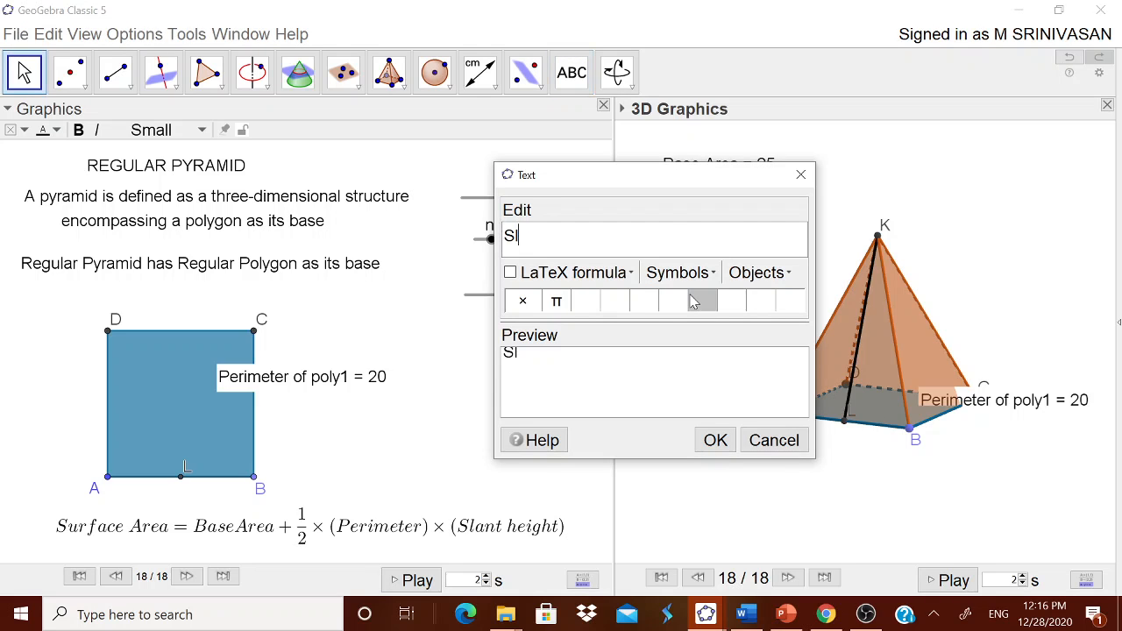
{"action": "type", "text": "Slant Height ="}
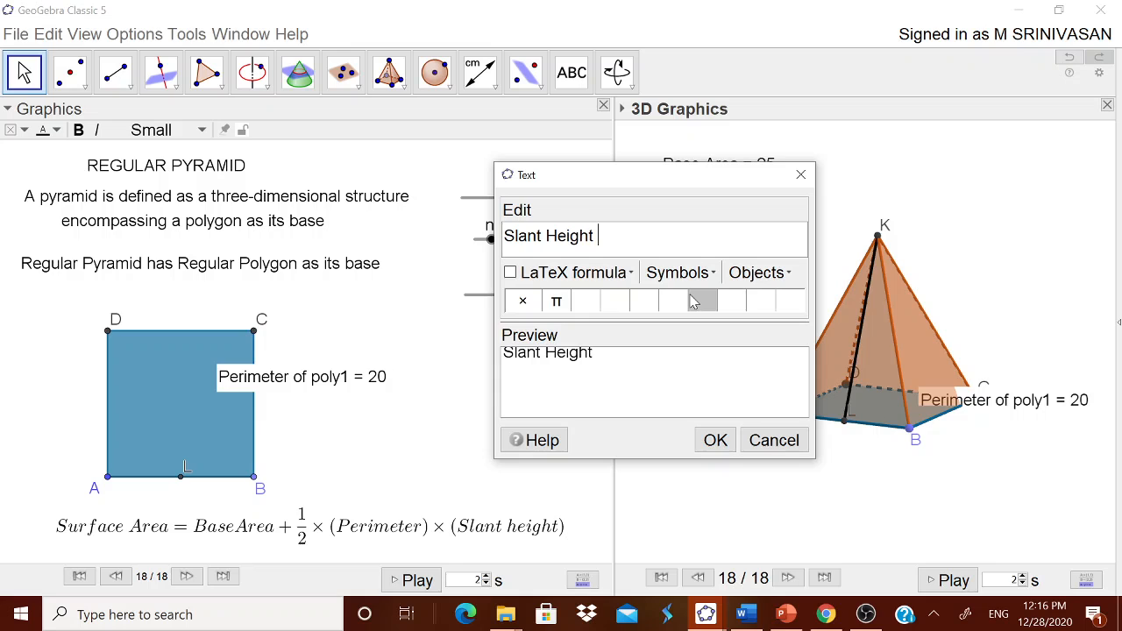
{"action": "left_click", "coordinate": [759, 272]}
{"action": "left_click", "coordinate": [743, 460]}
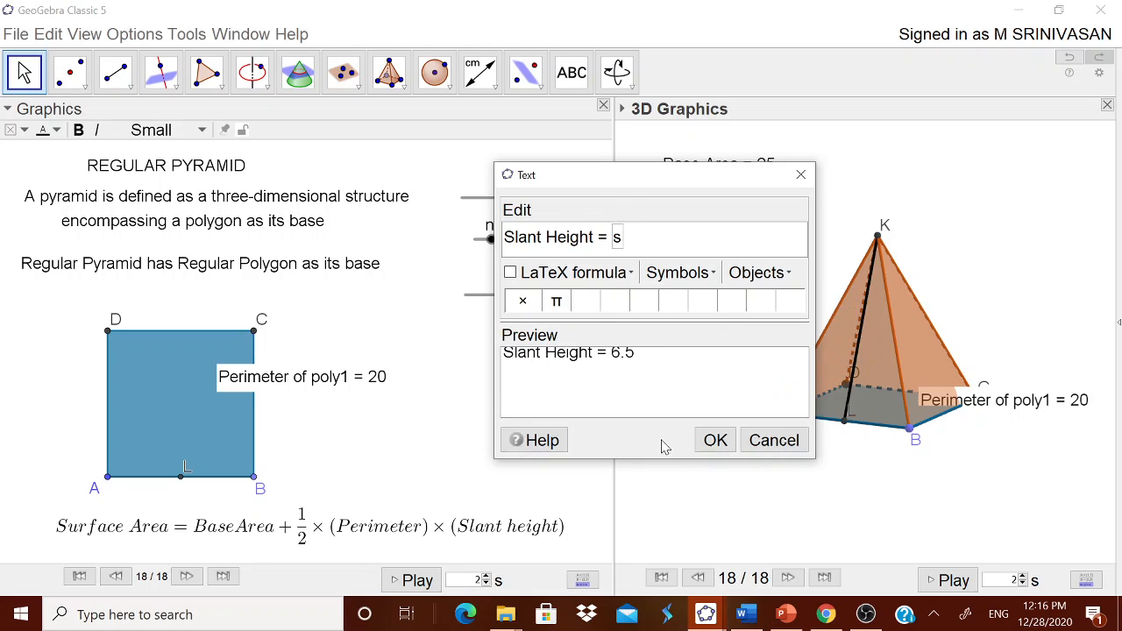
{"action": "left_click", "coordinate": [715, 440]}
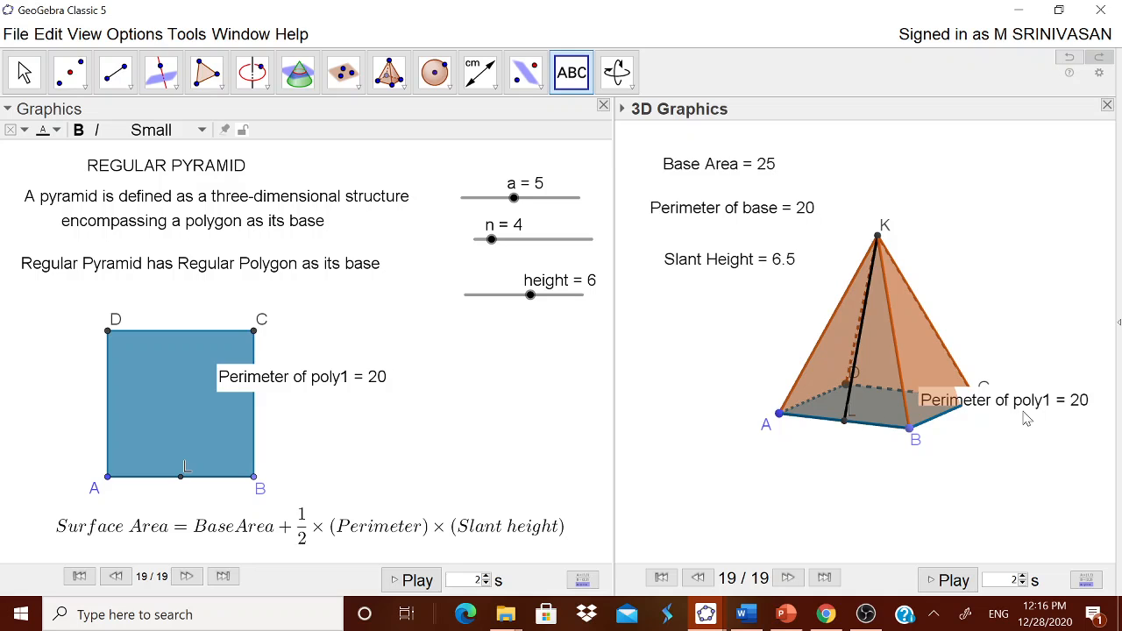
- Hide the "Perimeter of poly1" text and move the base area, perimeter and slant height texts up into a compact list
{"action": "right_click", "coordinate": [1027, 410]}
{"action": "left_click", "coordinate": [969, 438]}
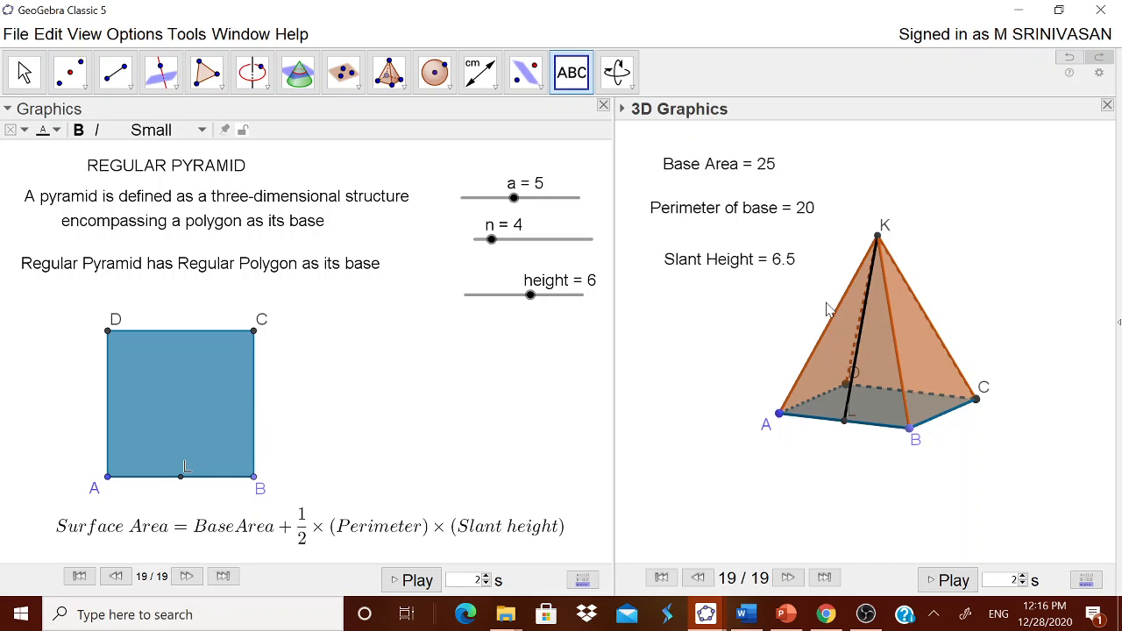
{"action": "left_click", "coordinate": [727, 158]}
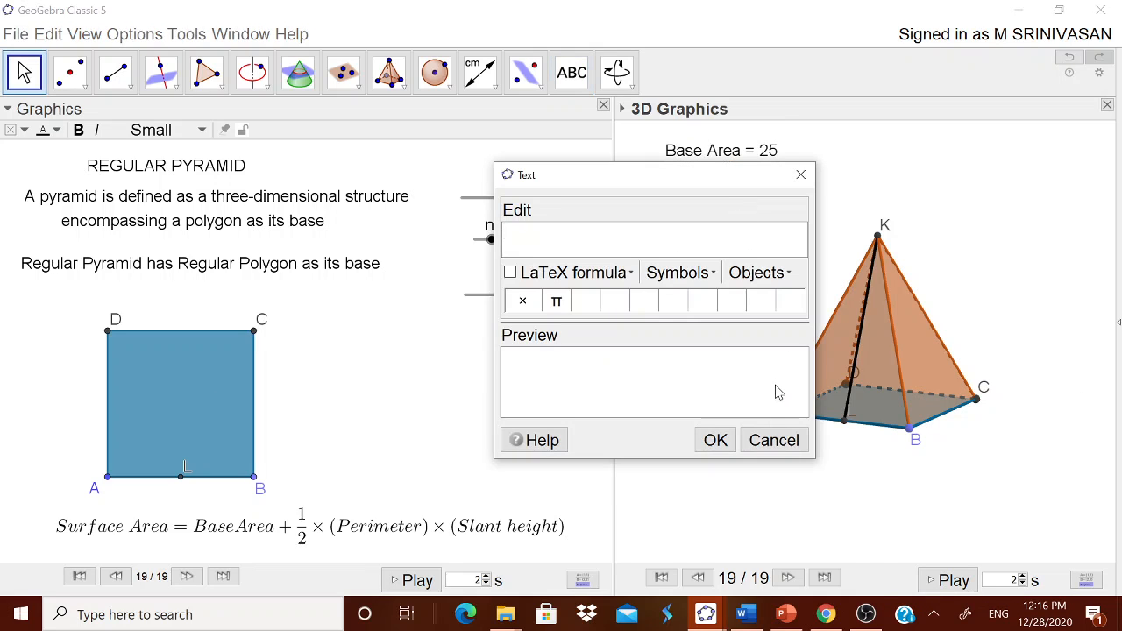
{"action": "left_click", "coordinate": [772, 442]}
{"action": "left_click", "coordinate": [754, 189]}
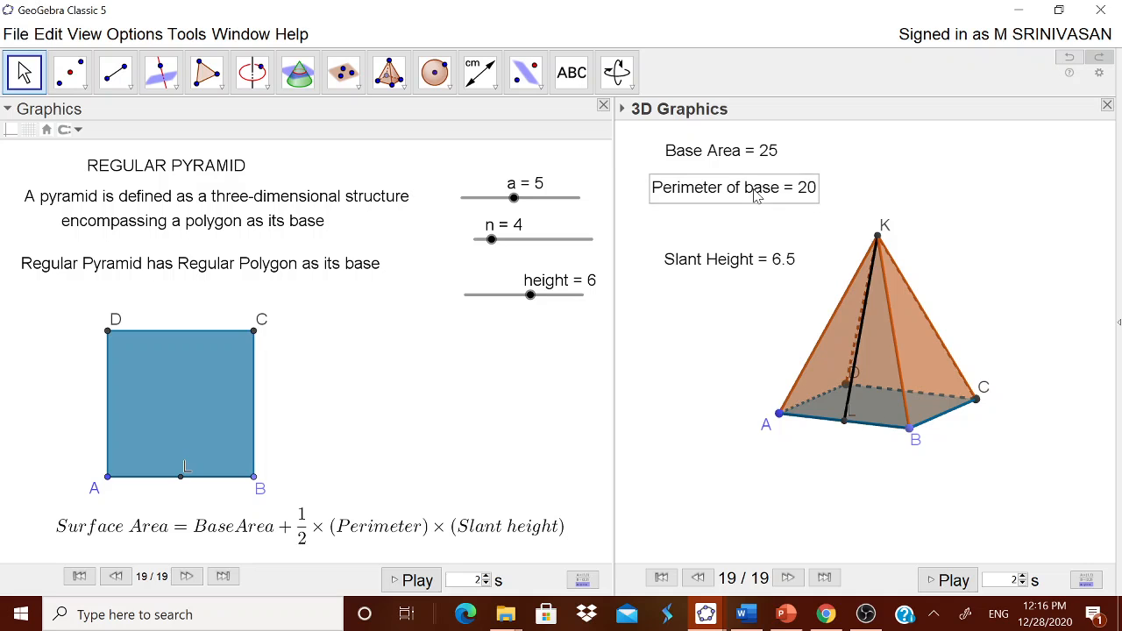
{"action": "left_click_drag", "start_coordinate": [749, 260], "coordinate": [749, 234]}
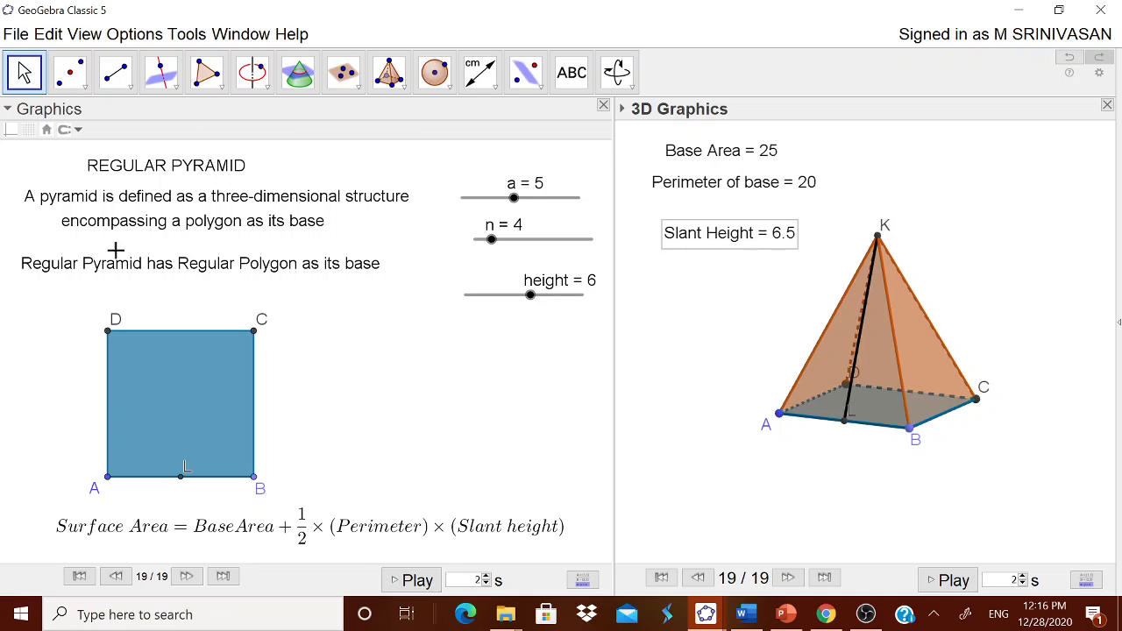
- Show the input bar and define the surface area as S=poly1+(1/2)*(n*a)*s
{"action": "left_click", "coordinate": [88, 36]}
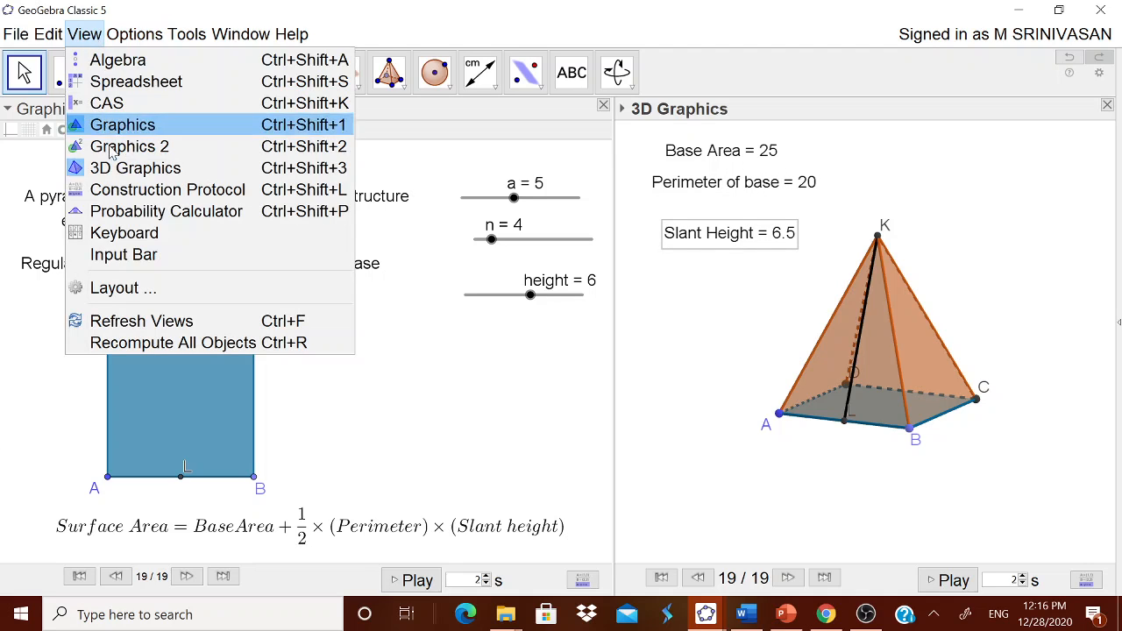
{"action": "left_click", "coordinate": [126, 250]}
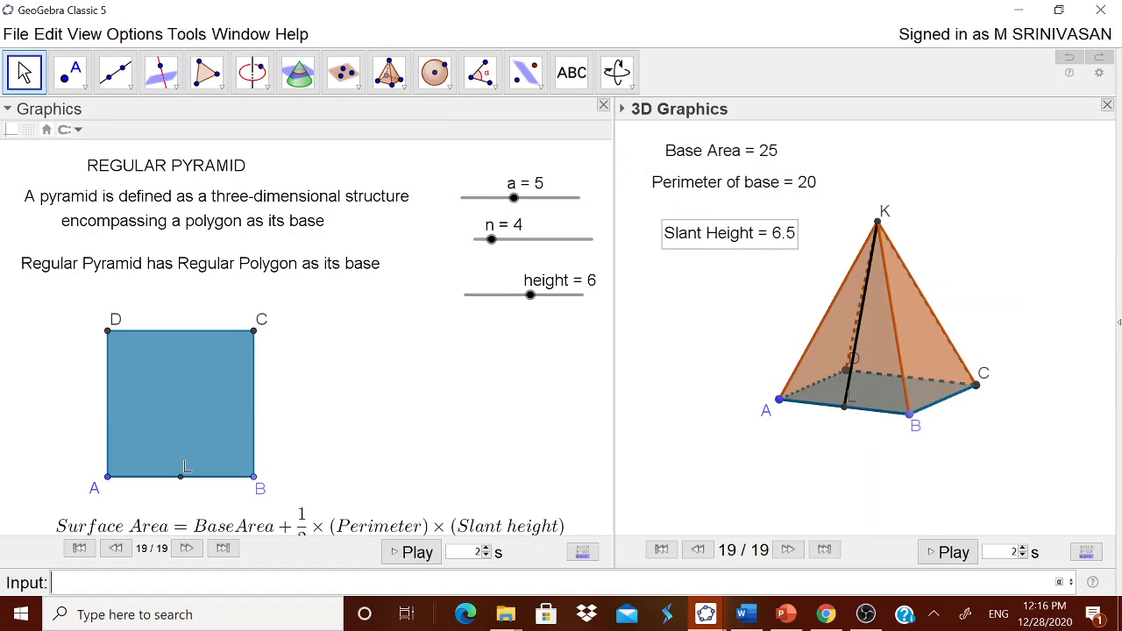
{"action": "type", "text": "s=poly"}
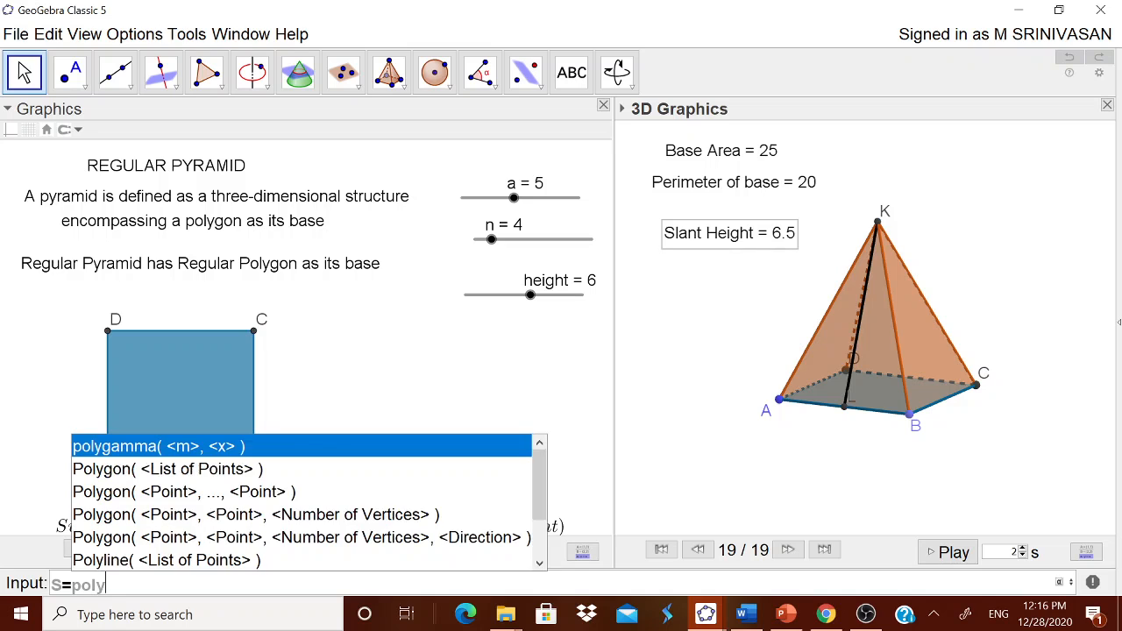
{"action": "type", "text": "1"}
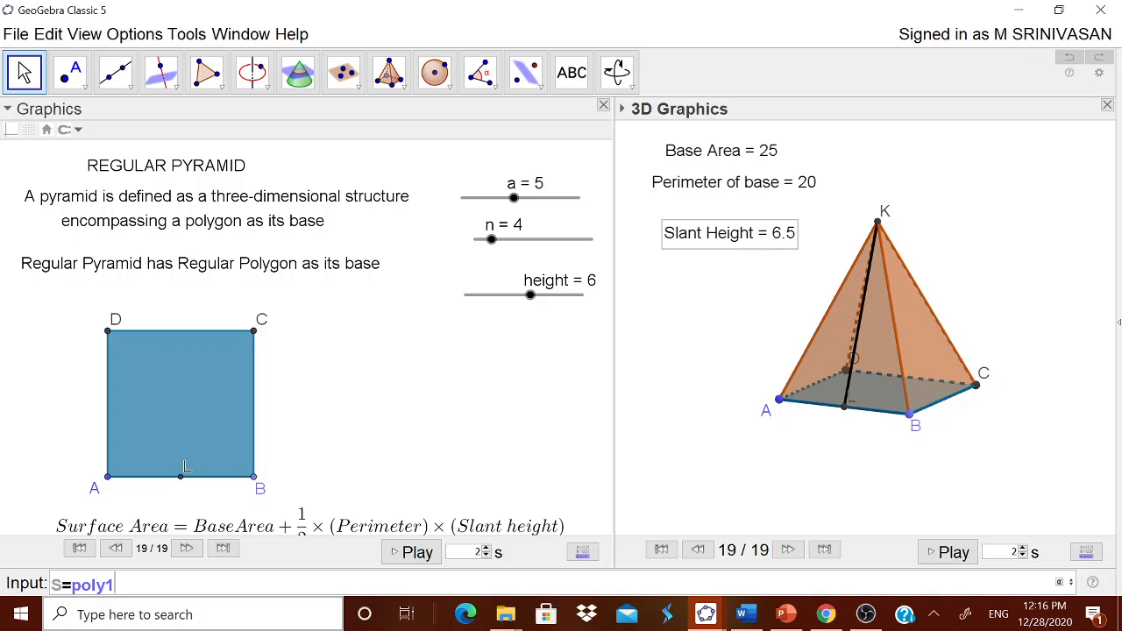
{"action": "type", "text": "+(1/2)*(n*a"}
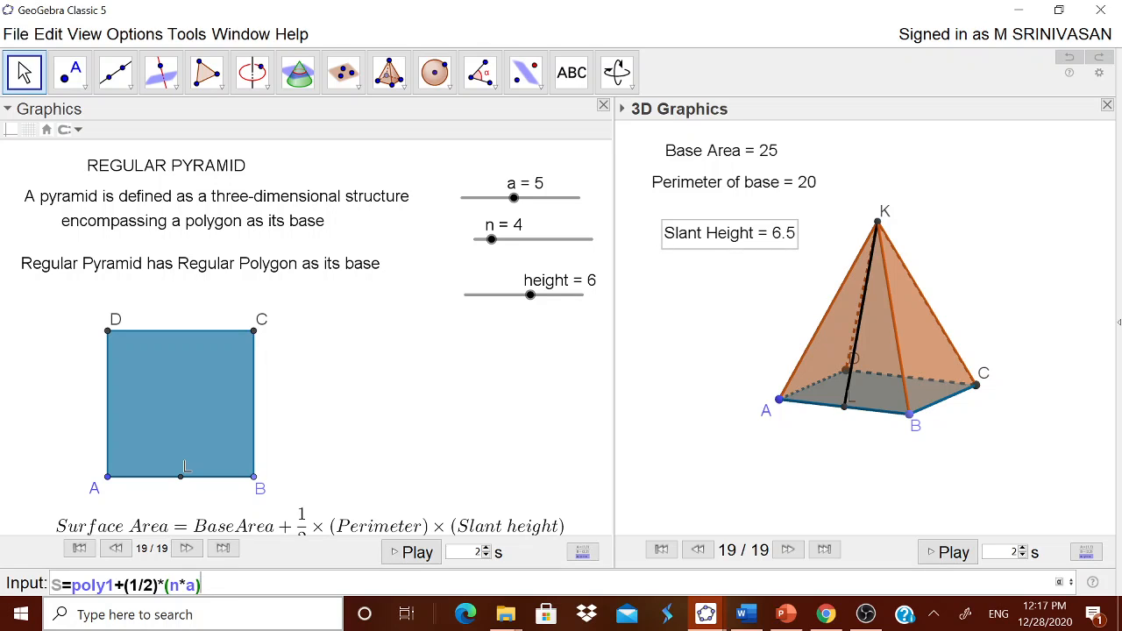
{"action": "type", "text": "*s"}
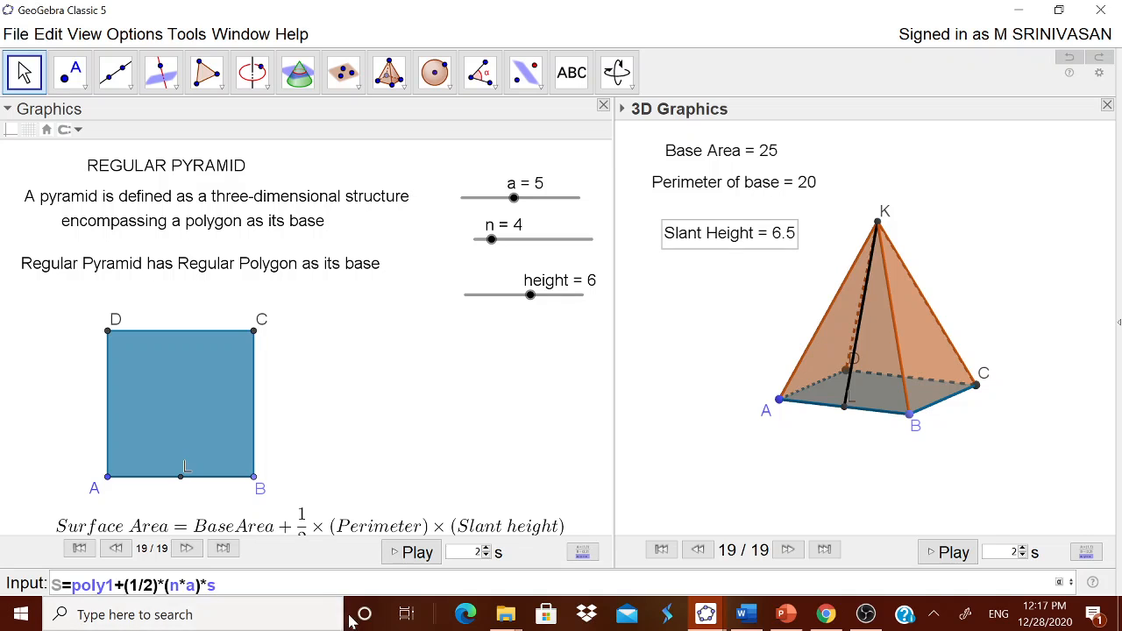
{"action": "key", "text": "Return"}
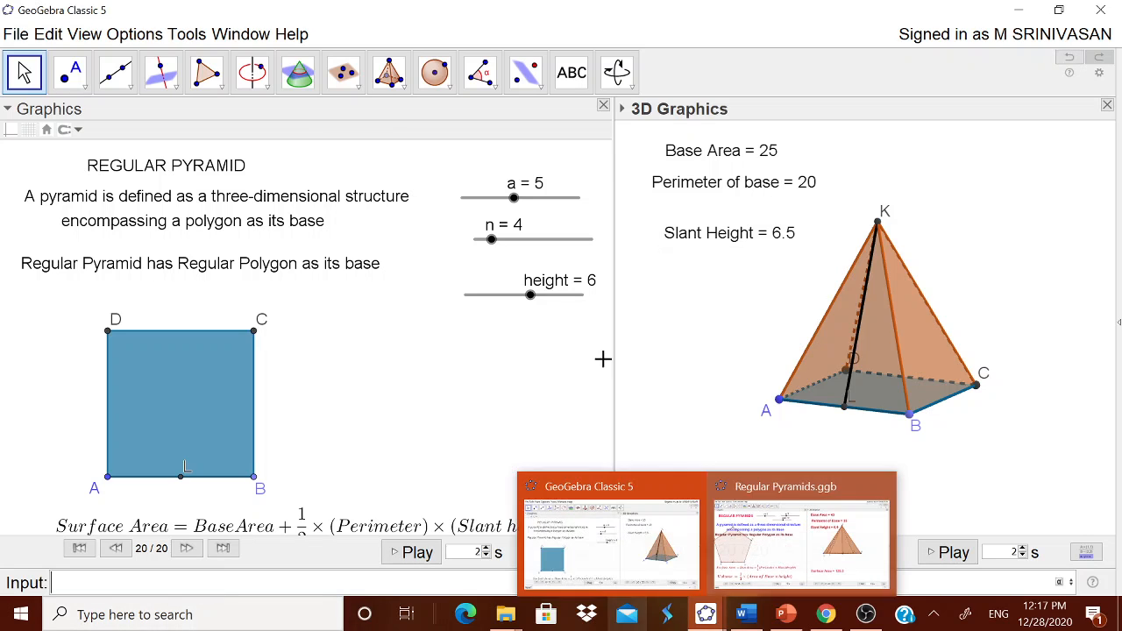
- Add a text "Surface Area = " linked to the value of S in the 3D view
{"action": "left_click", "coordinate": [572, 73]}
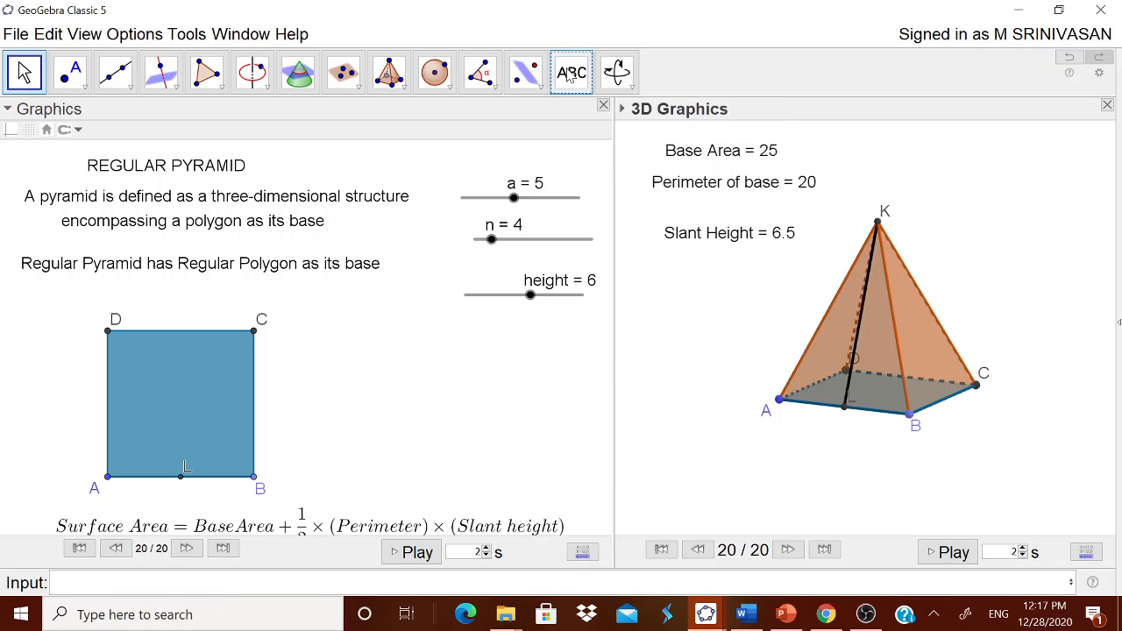
{"action": "left_click", "coordinate": [686, 323]}
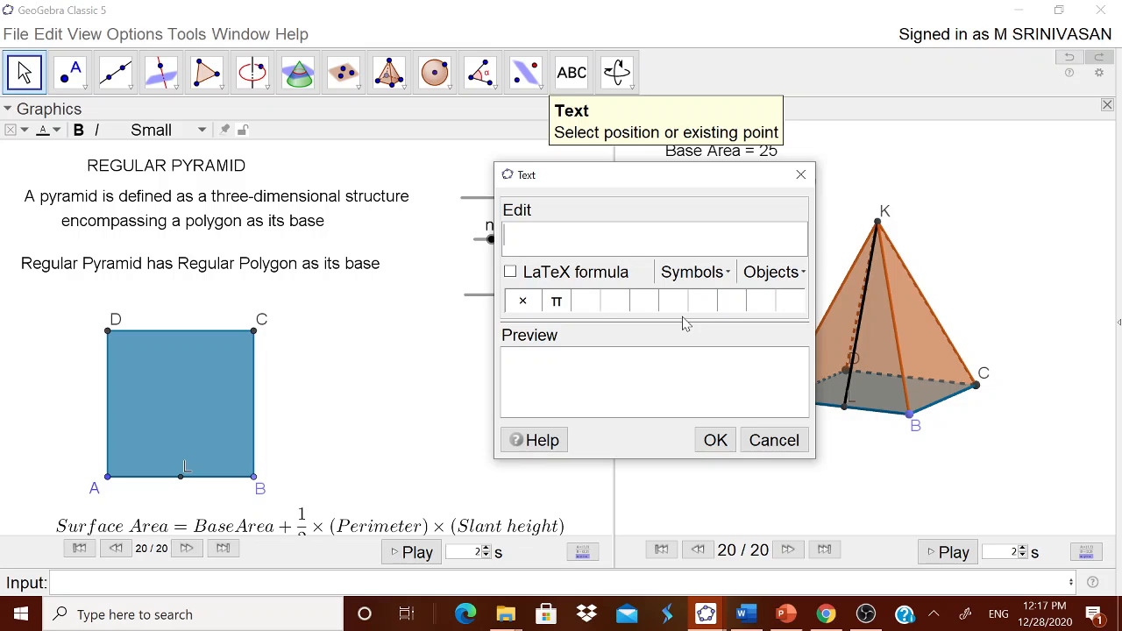
{"action": "type", "text": "Surface Are"}
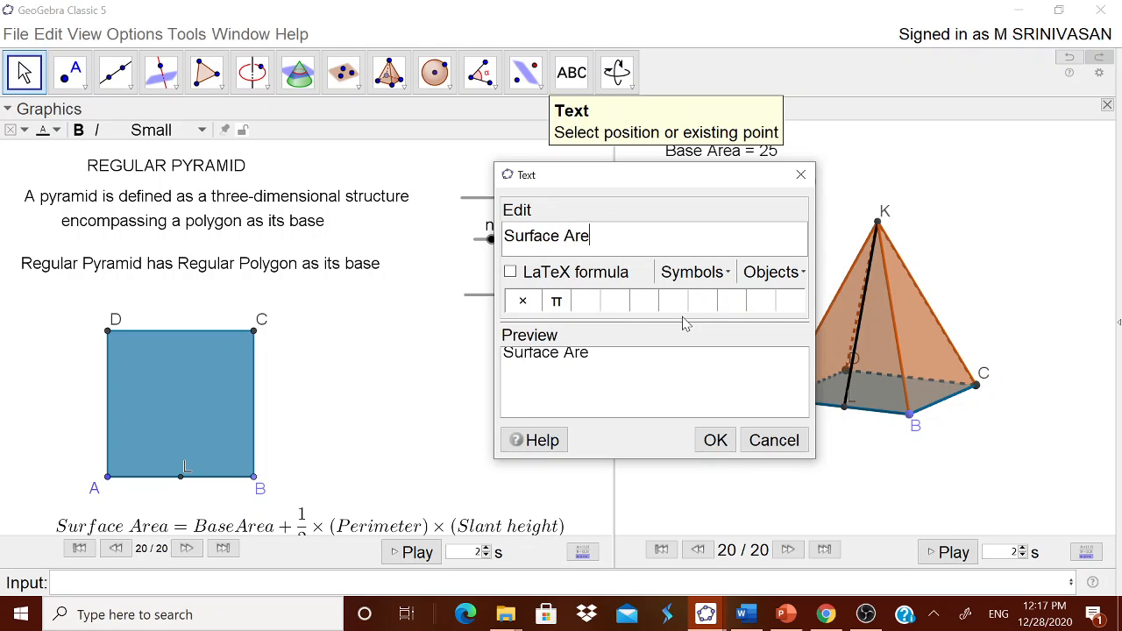
{"action": "type", "text": "a ="}
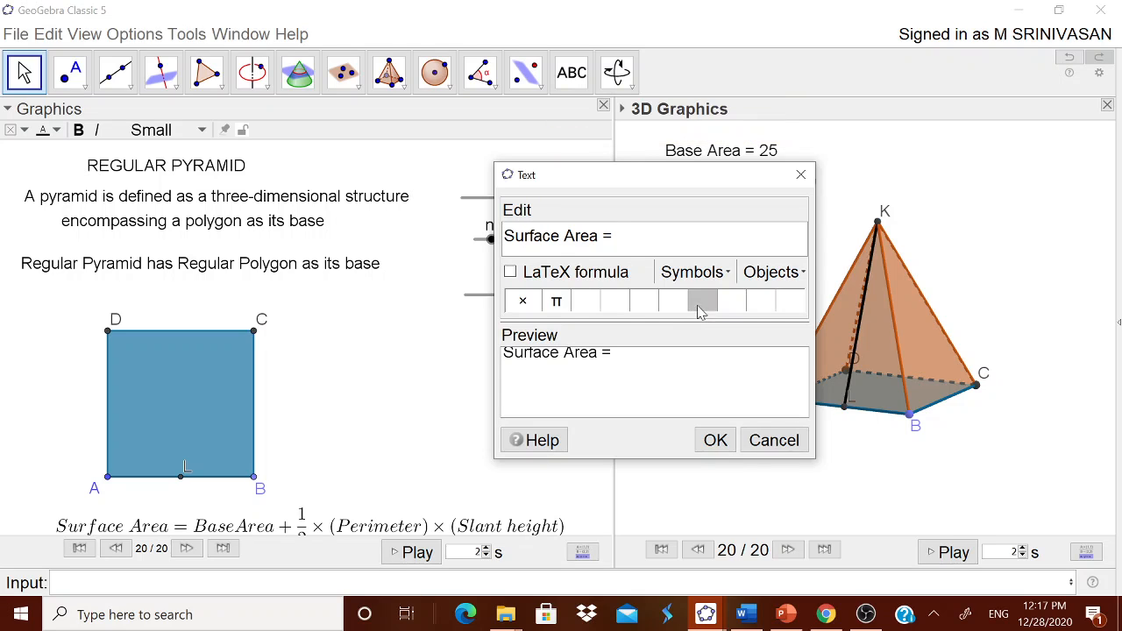
{"action": "left_click", "coordinate": [774, 272]}
{"action": "left_click_drag", "start_coordinate": [863, 426], "coordinate": [864, 344]}
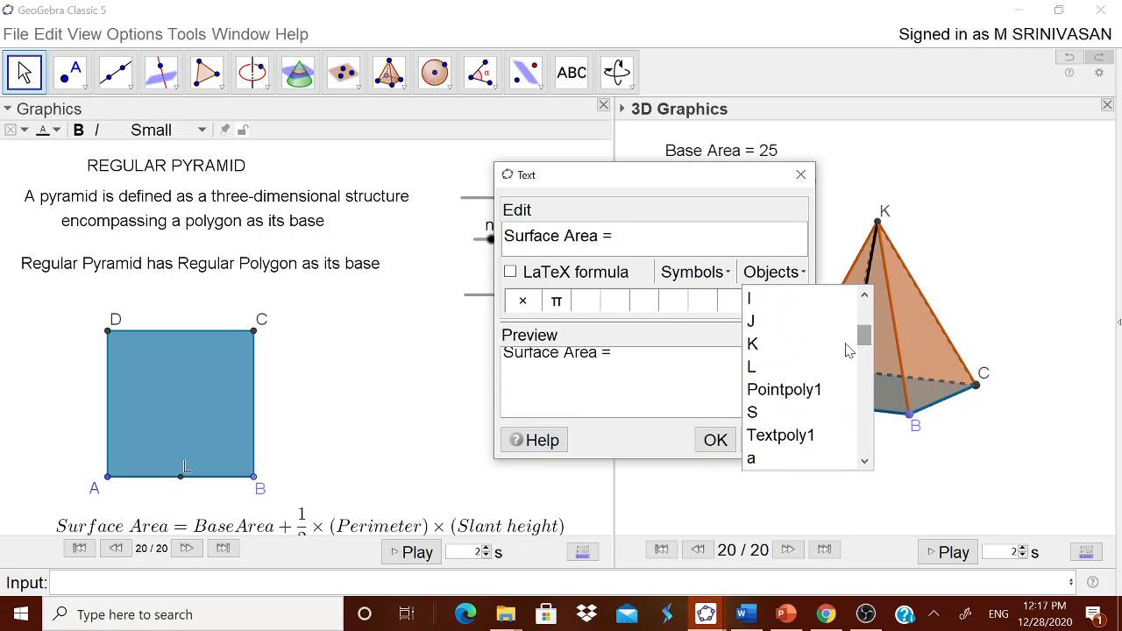
{"action": "left_click", "coordinate": [772, 412]}
{"action": "left_click", "coordinate": [715, 441]}
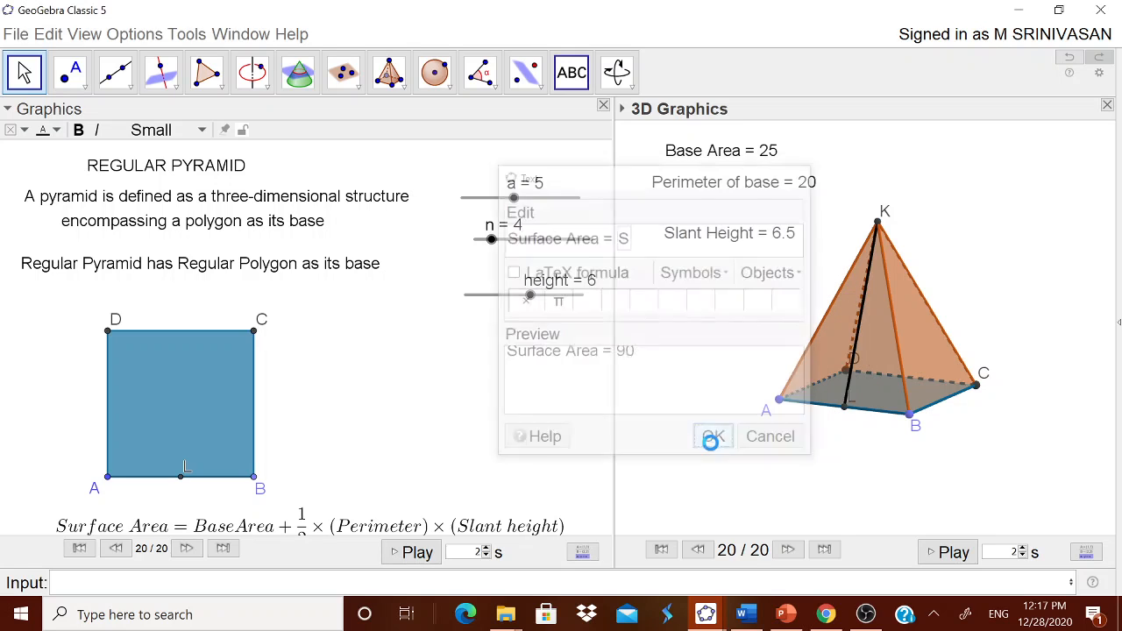
- Move the surface area text below the pyramid and dismiss the stray text dialog
{"action": "left_click_drag", "start_coordinate": [714, 314], "coordinate": [838, 471]}
{"action": "left_click", "coordinate": [503, 479]}
{"action": "left_click", "coordinate": [774, 441]}
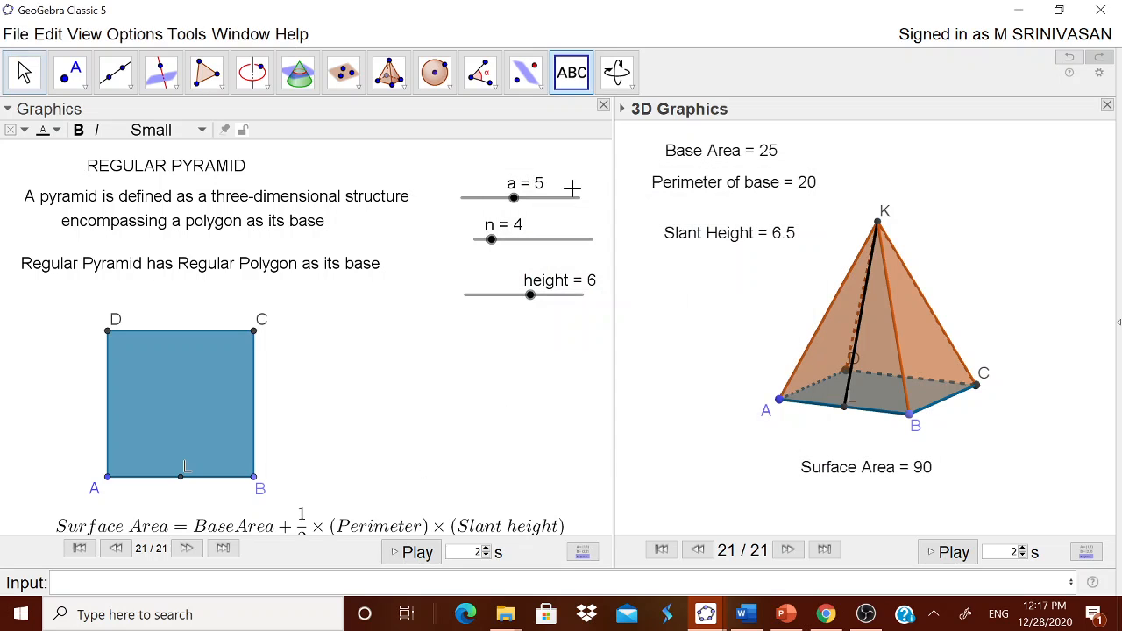
- Start a LaTeX text in the 2D view beside the square, reading "Volume =" followed by a fraction template
{"action": "left_click", "coordinate": [485, 359]}
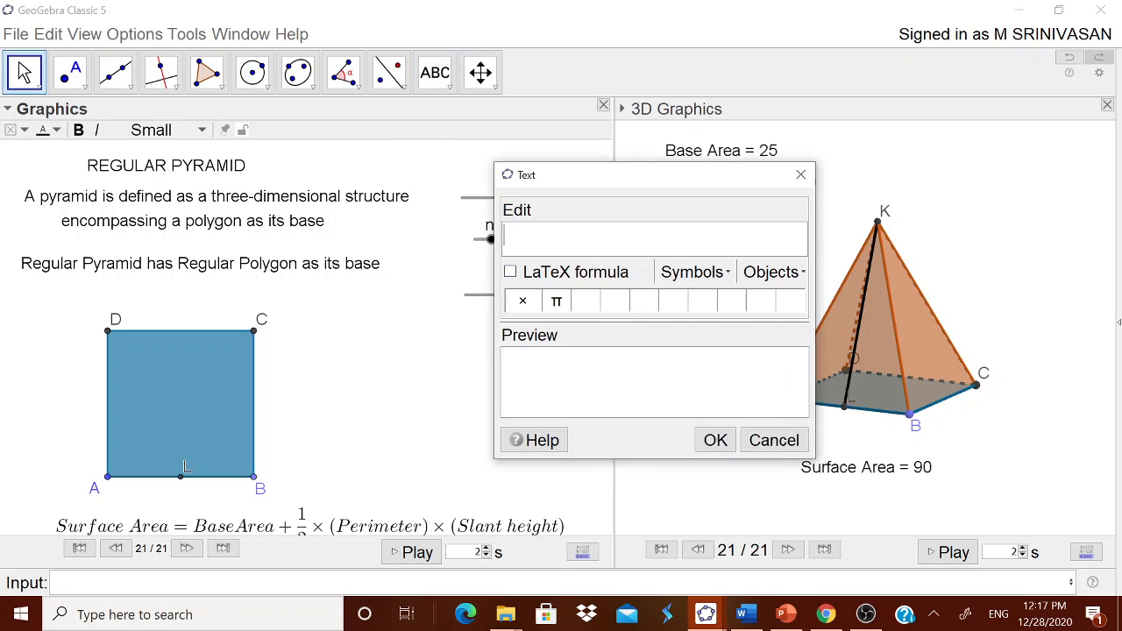
{"action": "type", "text": "Volum"}
{"action": "key", "text": "BackSpace"}
{"action": "type", "text": "ume"}
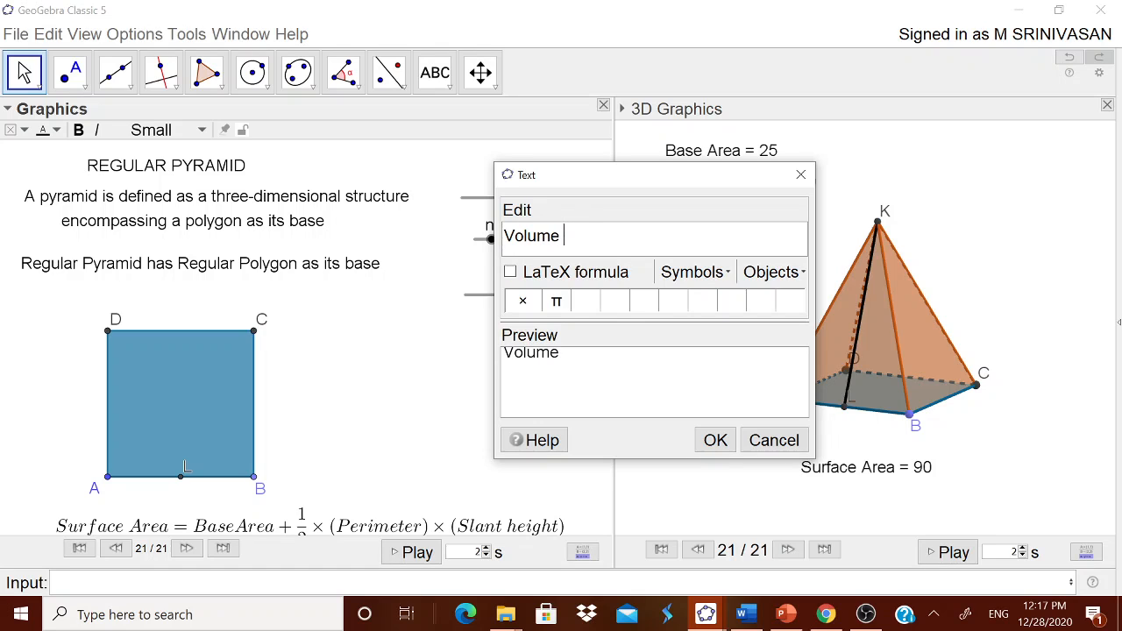
{"action": "left_click", "coordinate": [567, 274]}
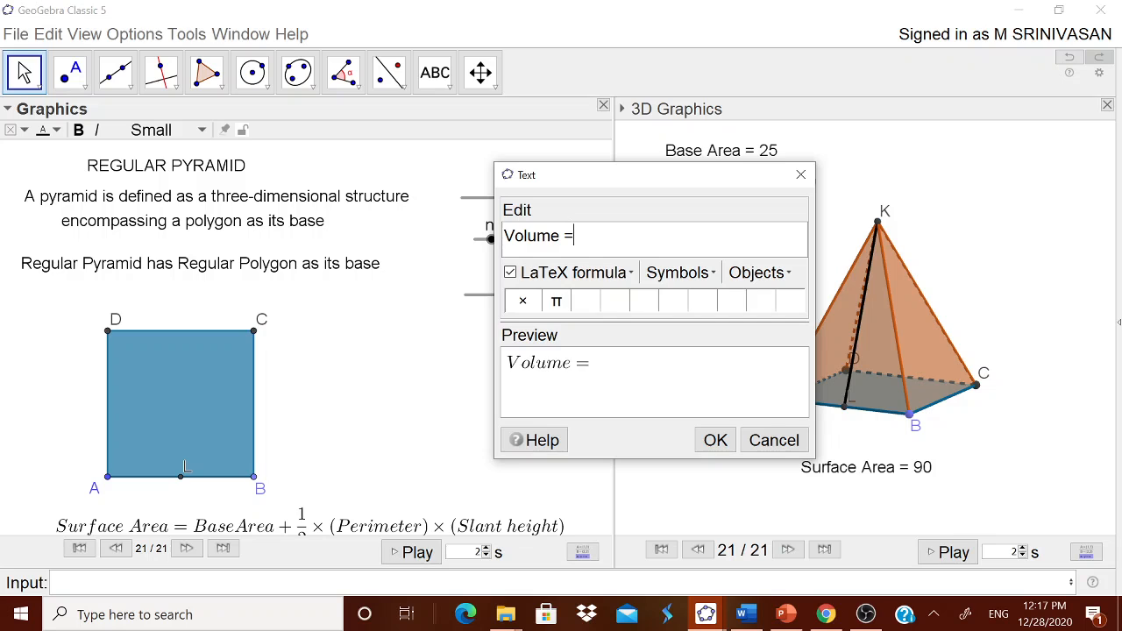
{"action": "left_click", "coordinate": [578, 273]}
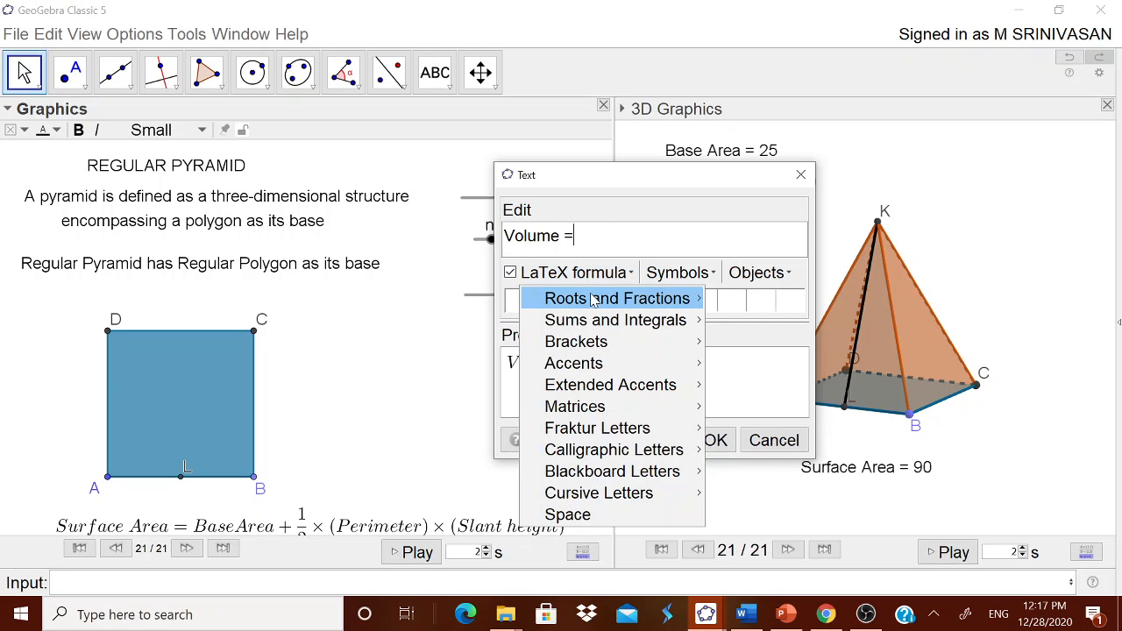
{"action": "left_click", "coordinate": [716, 308]}
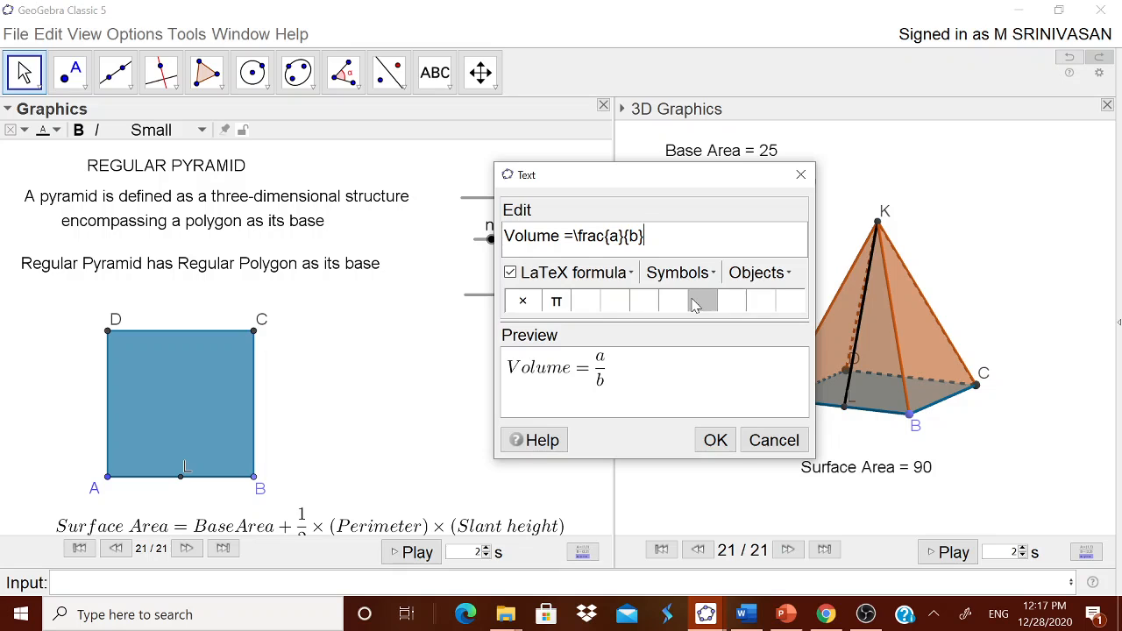
- Extend the volume formula with "×Base Area×Height", using a LaTeX space between Base and Area
{"action": "left_click", "coordinate": [679, 272]}
{"action": "mouse_move", "coordinate": [681, 301]}
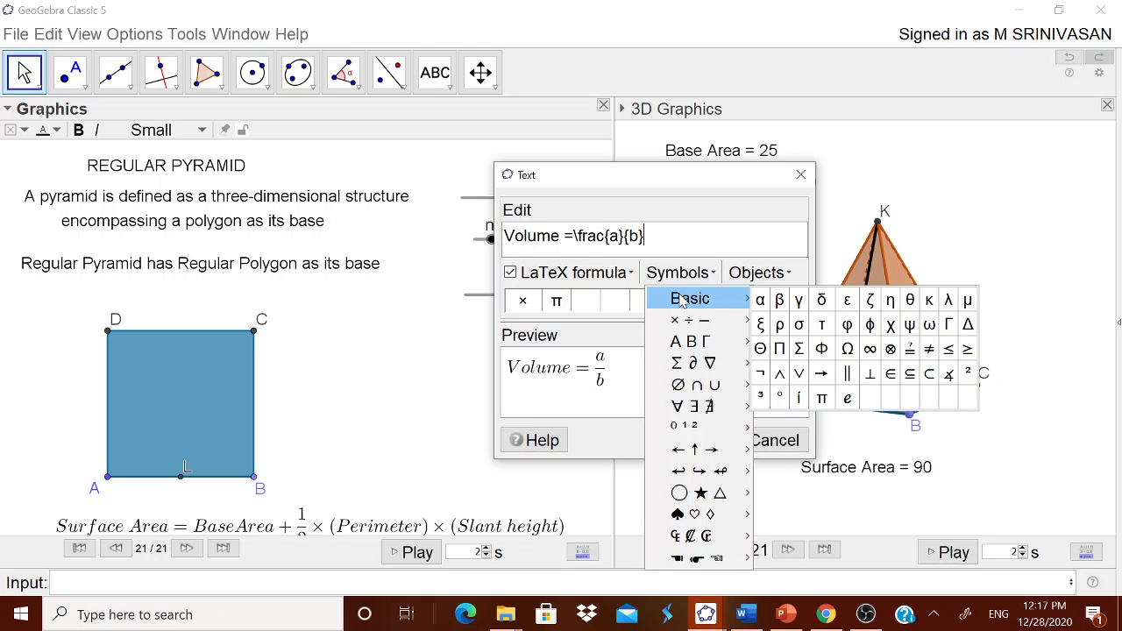
{"action": "mouse_move", "coordinate": [686, 321]}
{"action": "left_click", "coordinate": [760, 321]}
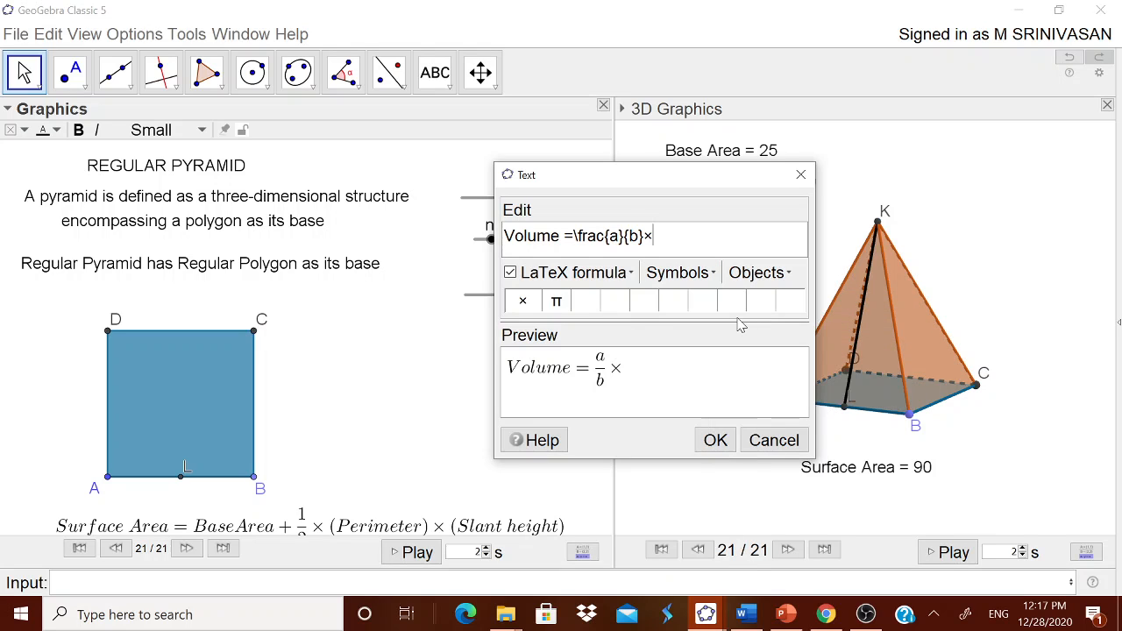
{"action": "type", "text": "Base"}
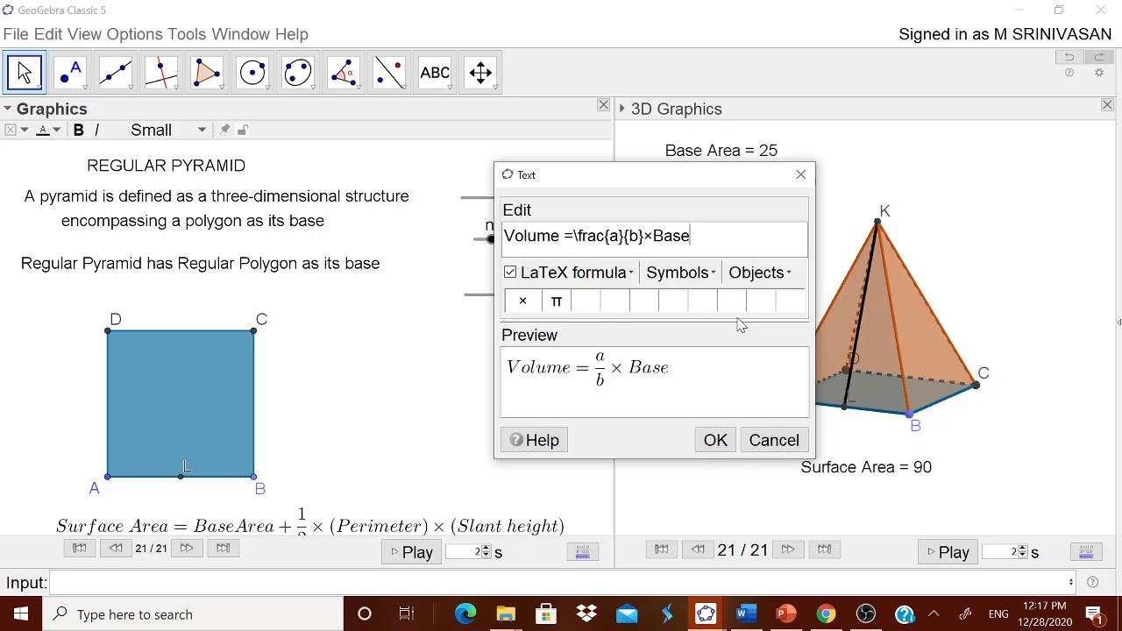
{"action": "left_click", "coordinate": [579, 277]}
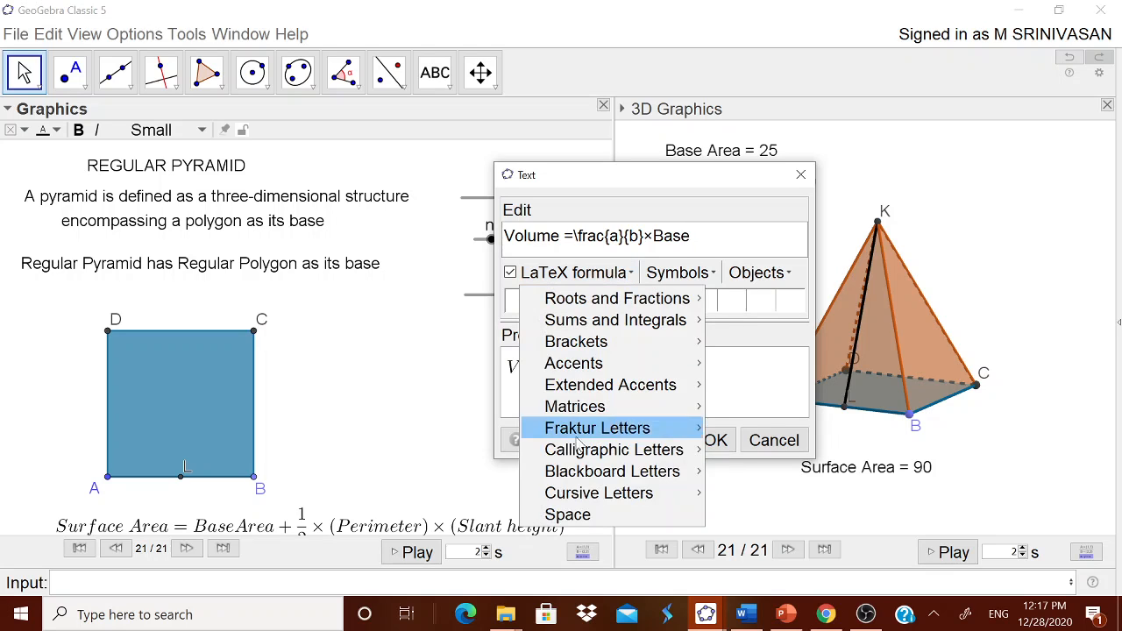
{"action": "left_click", "coordinate": [568, 515]}
{"action": "type", "text": "Area"}
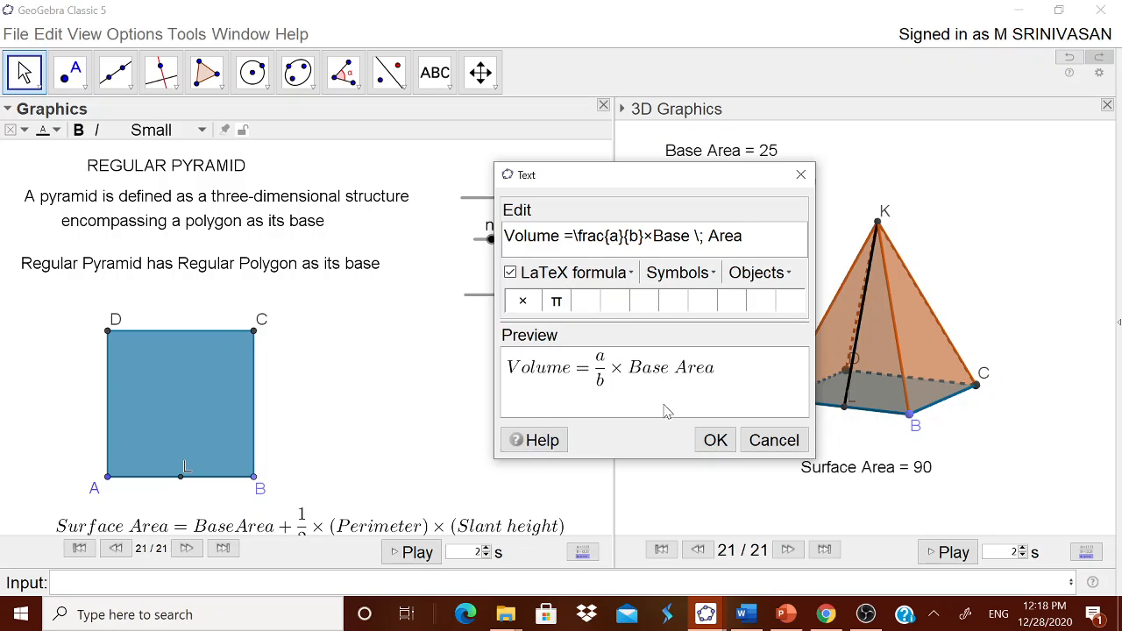
{"action": "left_click", "coordinate": [679, 273]}
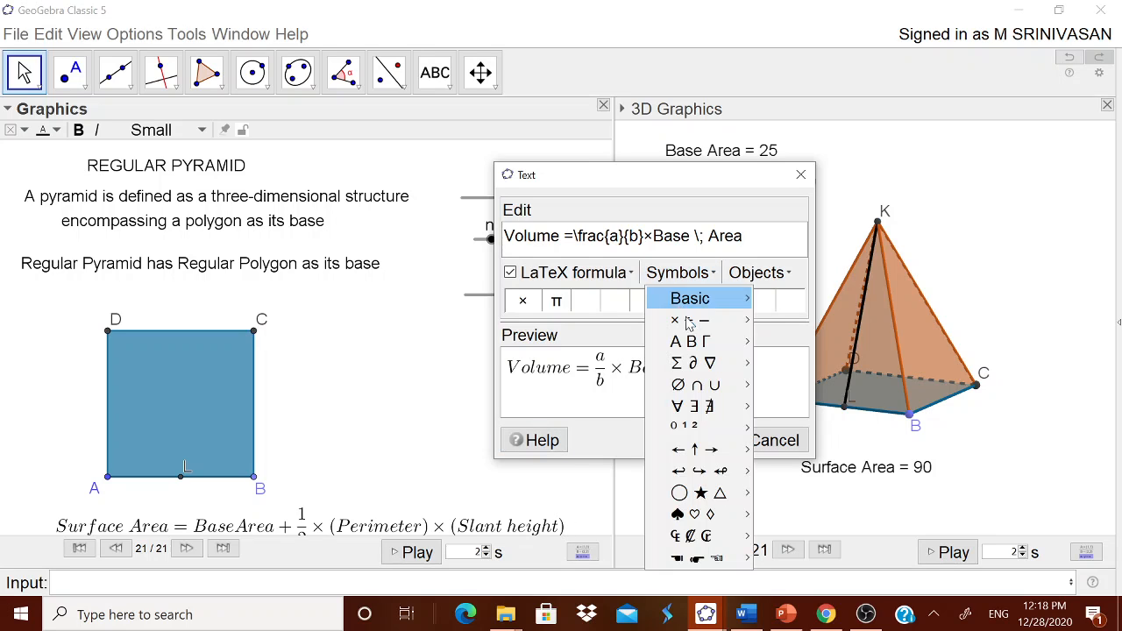
{"action": "left_click", "coordinate": [745, 321]}
{"action": "type", "text": "Height"}
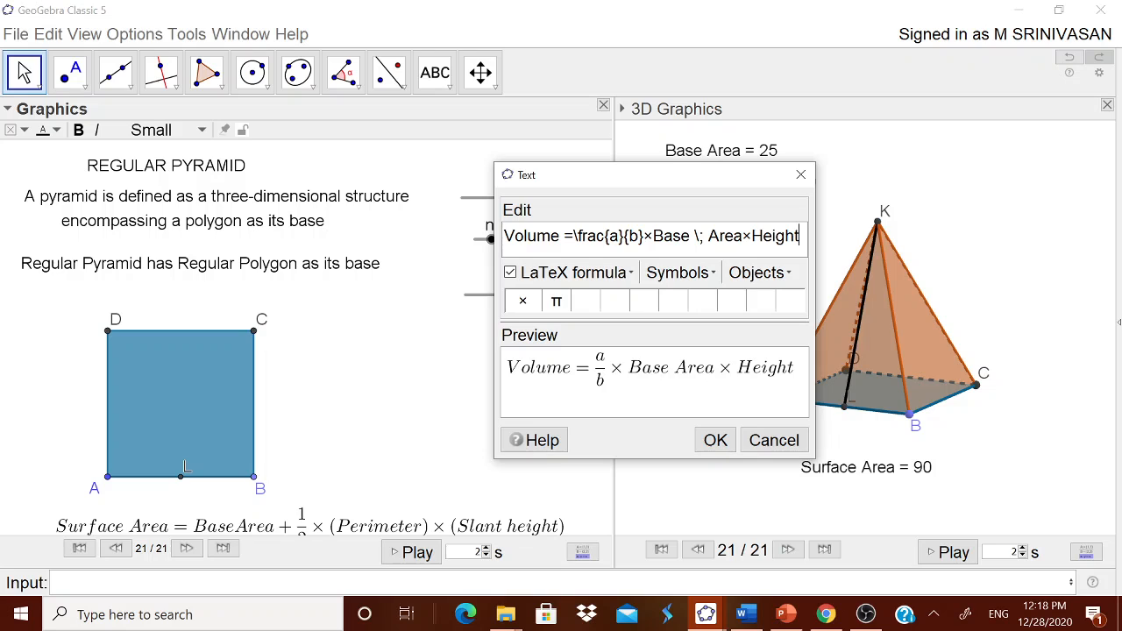
- Set the formula's fraction to 1/3 and move the finished volume formula below the height slider, closer to the square
{"action": "double_click", "coordinate": [613, 236]}
{"action": "type", "text": "1"}
{"action": "double_click", "coordinate": [634, 236]}
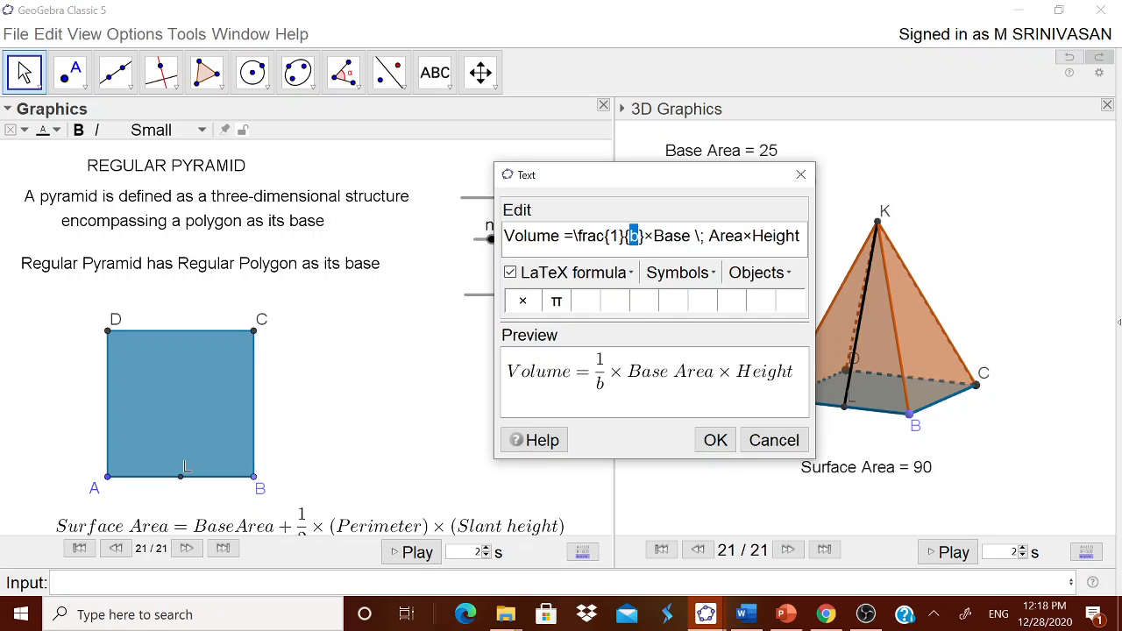
{"action": "type", "text": "3"}
{"action": "left_click", "coordinate": [714, 439]}
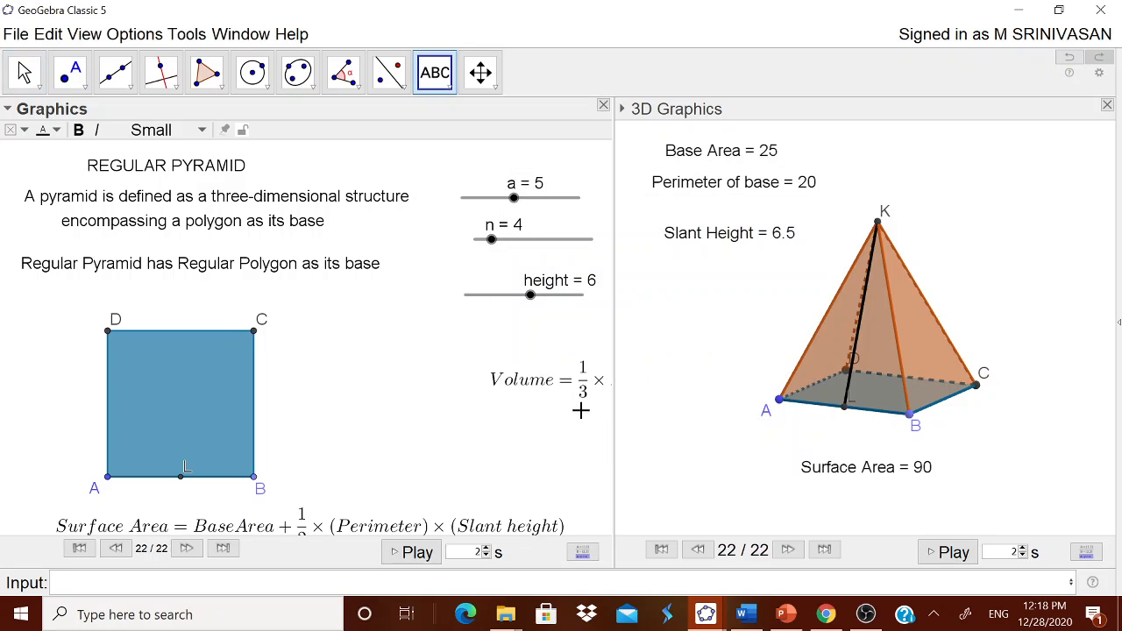
{"action": "left_click_drag", "start_coordinate": [575, 394], "coordinate": [391, 366]}
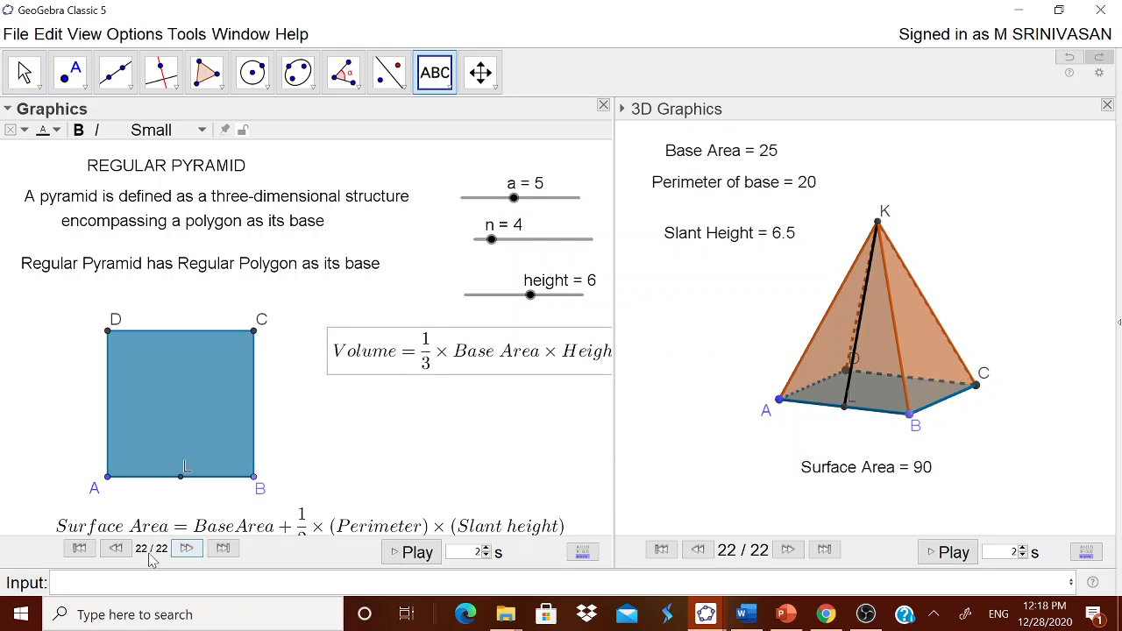
- Define the volume as V=(1/3)*poly1*height
{"action": "type", "text": "V"}
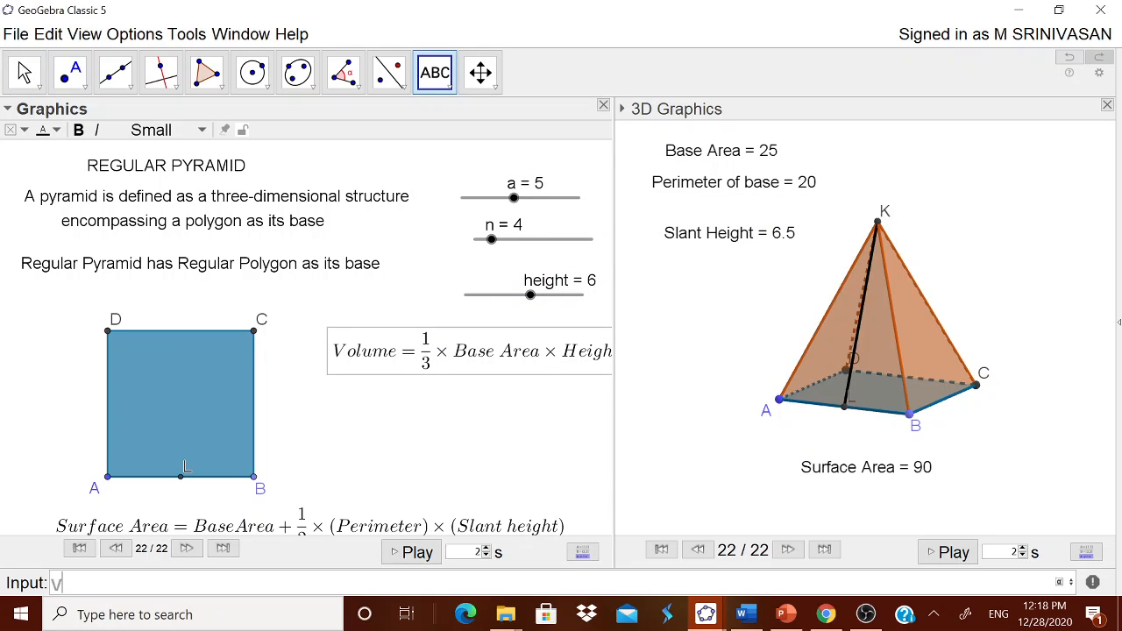
{"action": "type", "text": "=(1/3)*po"}
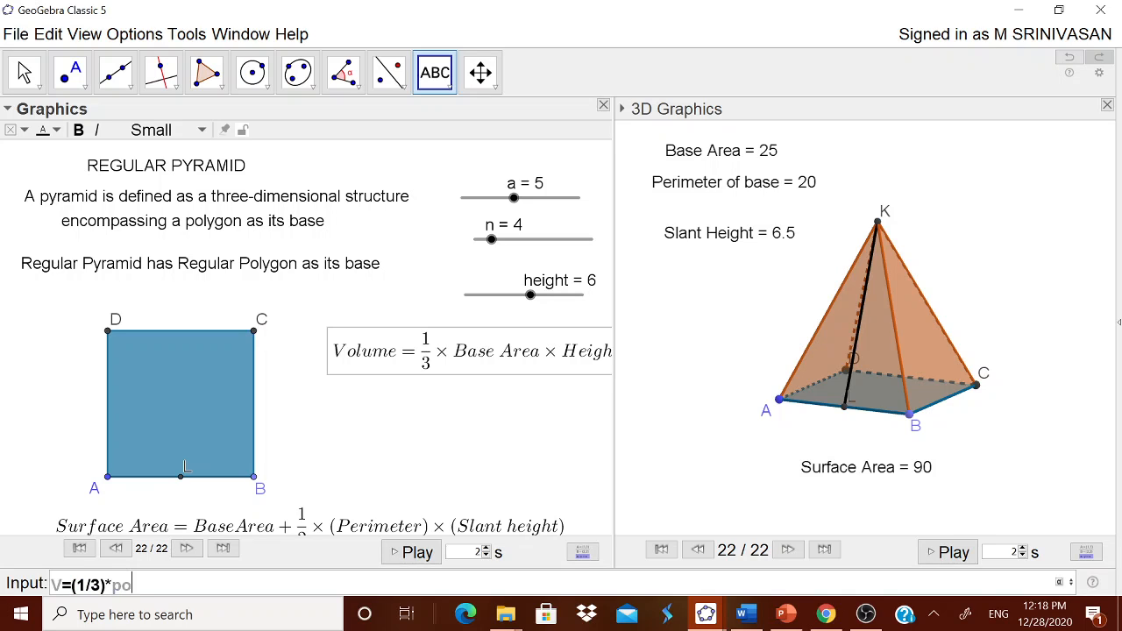
{"action": "type", "text": "ly1*height"}
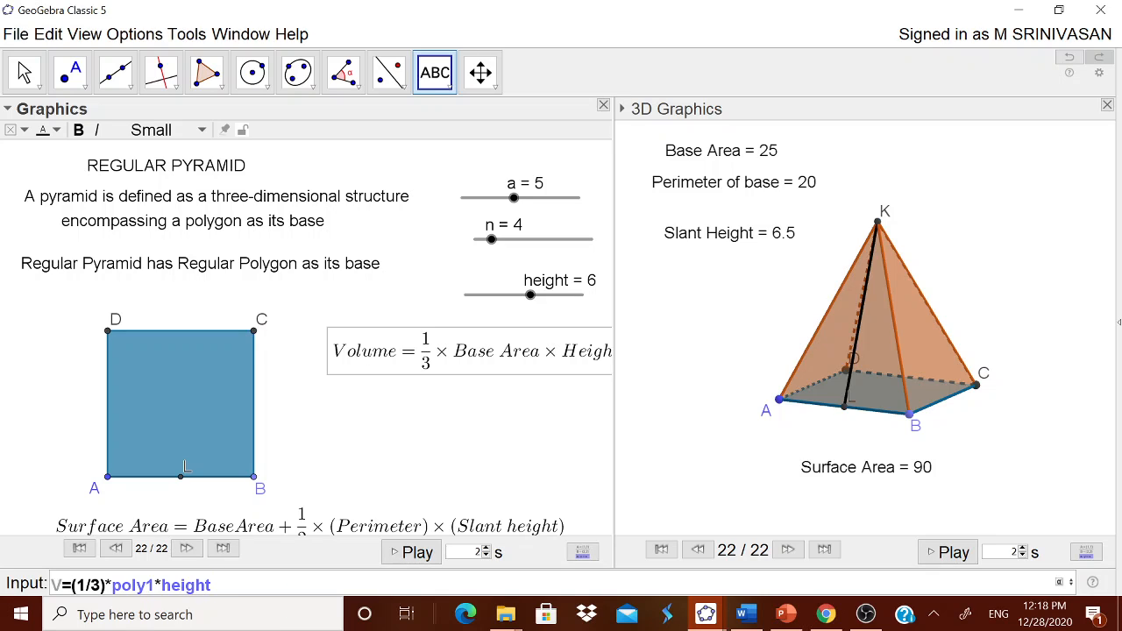
{"action": "key", "text": "Return"}
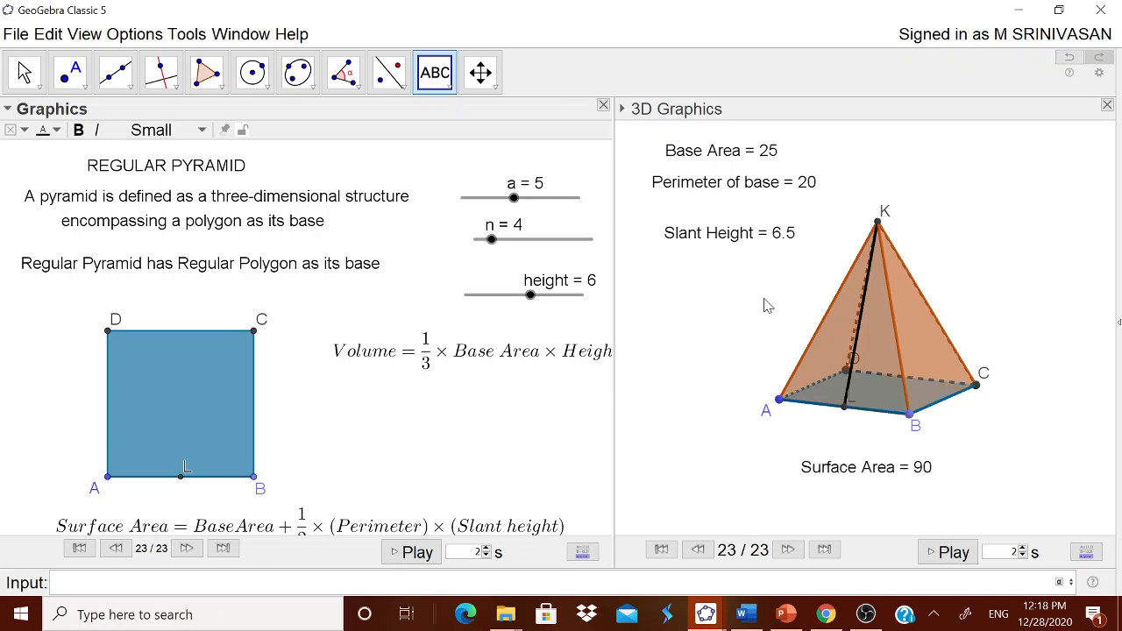
- Add a text in the 3D view reading "Volume =" followed by the live value of V
{"action": "left_click", "coordinate": [693, 306]}
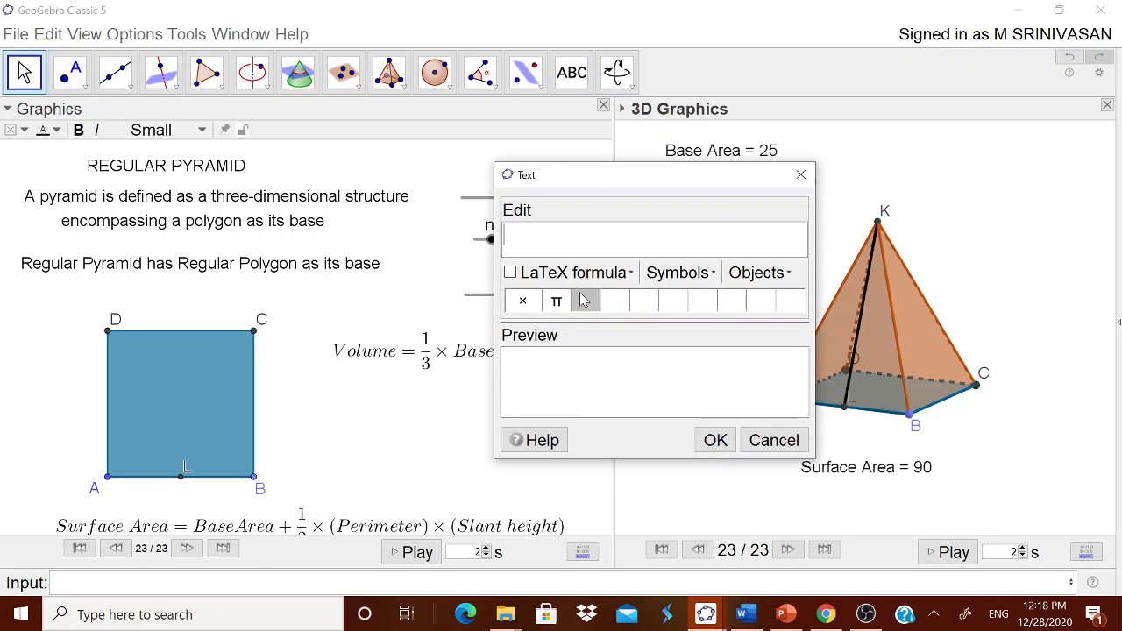
{"action": "type", "text": "Volume ="}
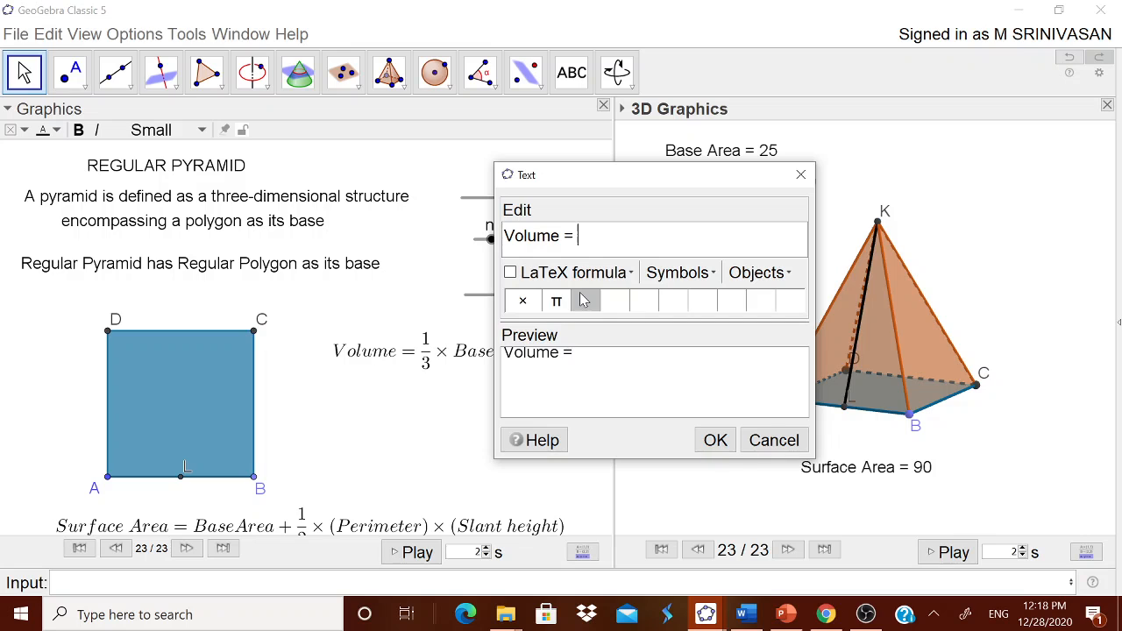
{"action": "left_click", "coordinate": [778, 272]}
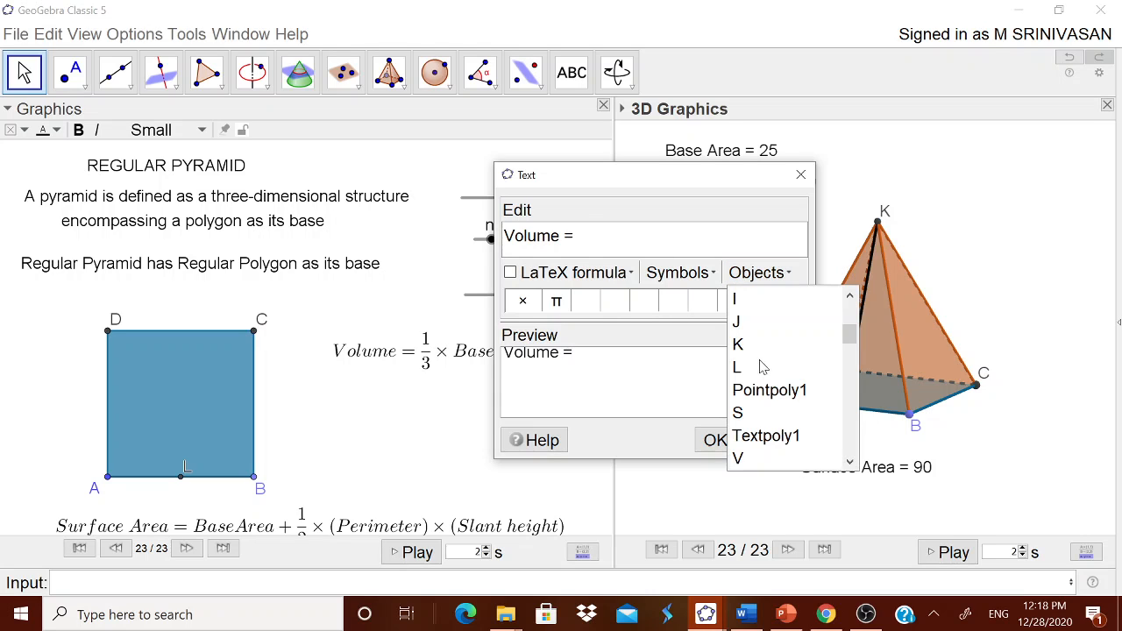
{"action": "left_click", "coordinate": [738, 458]}
{"action": "left_click", "coordinate": [714, 439]}
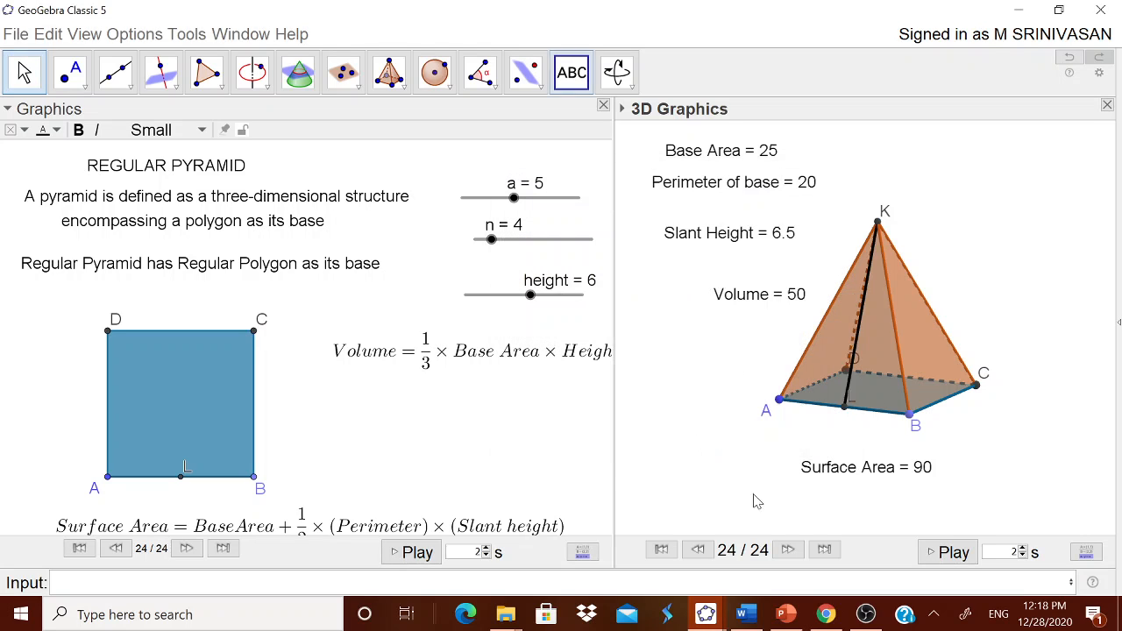
- Move the volume text directly below the Surface Area text in the 3D view, discarding any stray empty text
{"action": "left_click_drag", "start_coordinate": [739, 303], "coordinate": [854, 511]}
{"action": "left_click", "coordinate": [855, 511]}
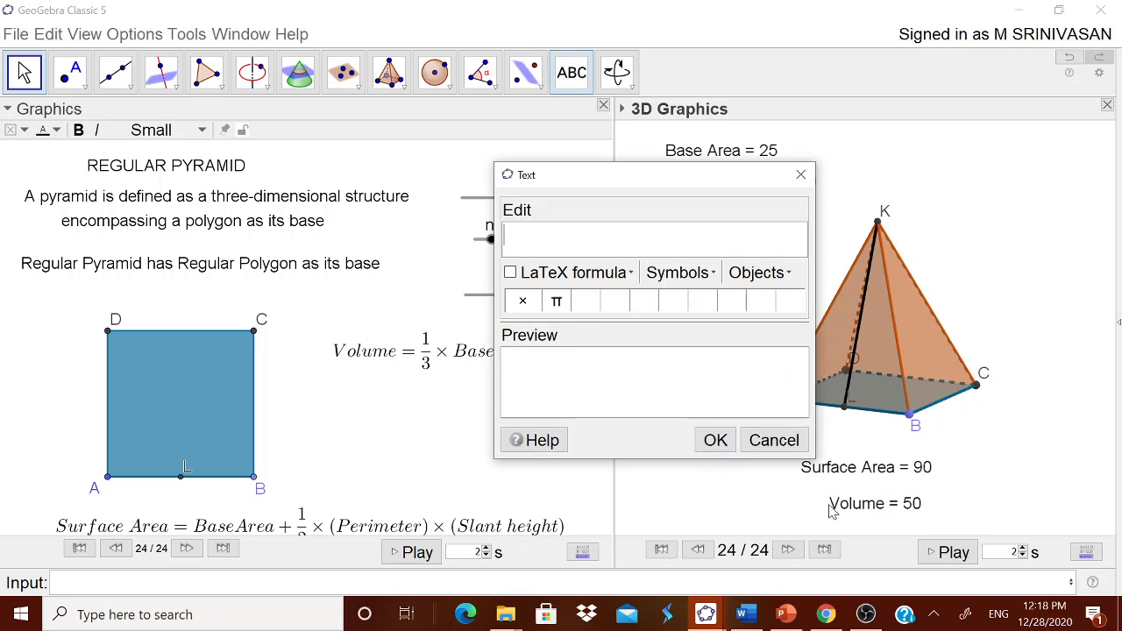
{"action": "left_click", "coordinate": [767, 440]}
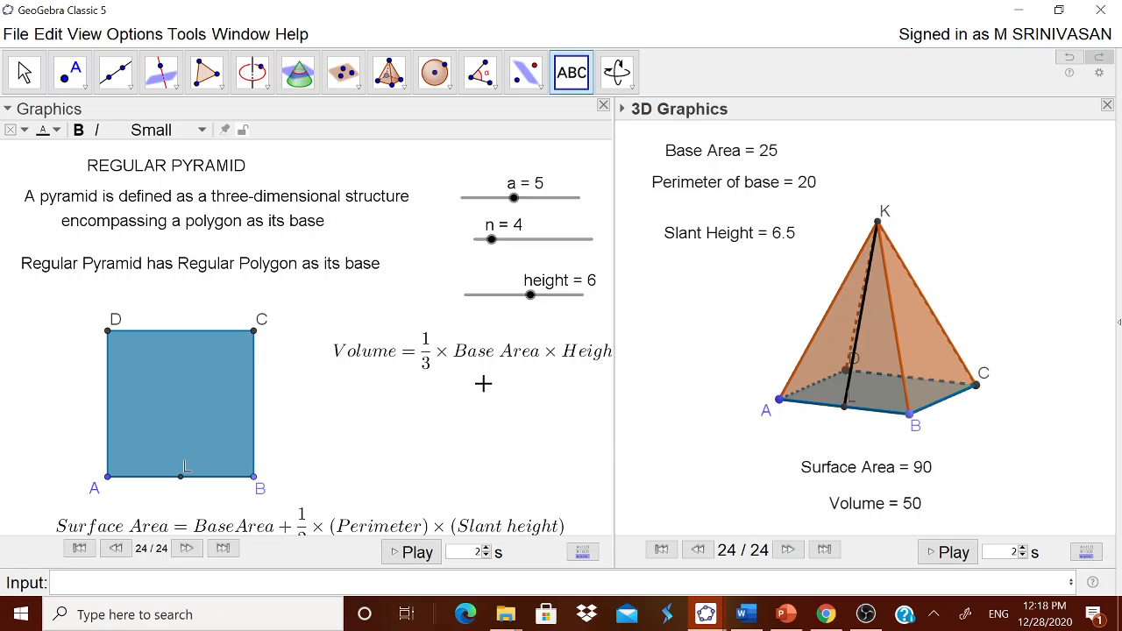
- Set the worksheet's global rounding to 2 decimal places
{"action": "left_click", "coordinate": [142, 35]}
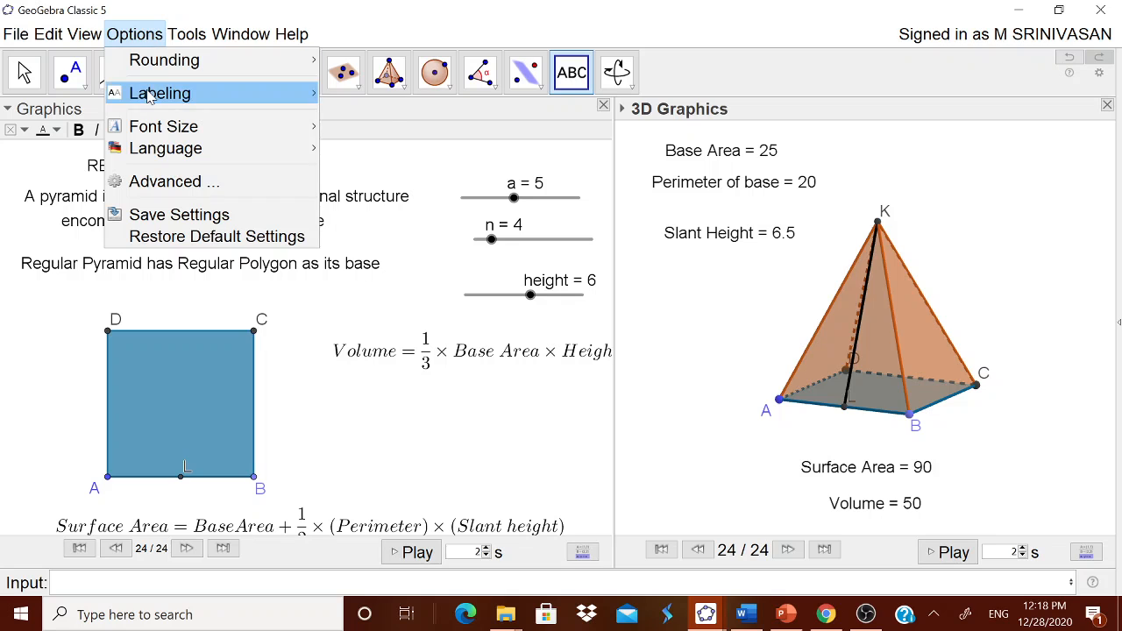
{"action": "mouse_move", "coordinate": [273, 66]}
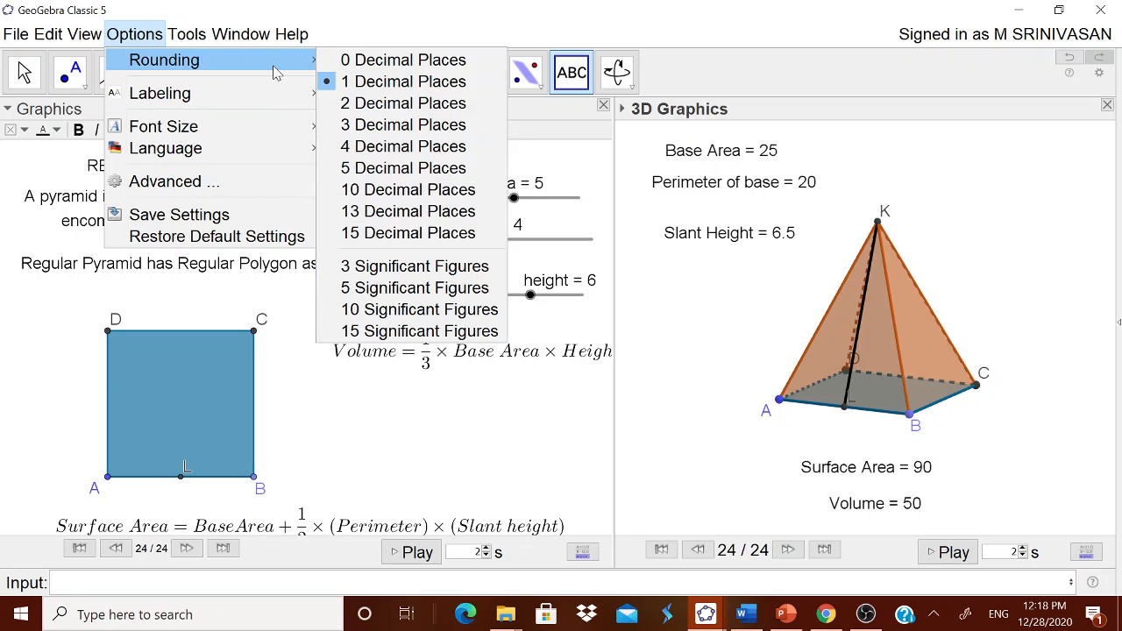
{"action": "left_click", "coordinate": [355, 104]}
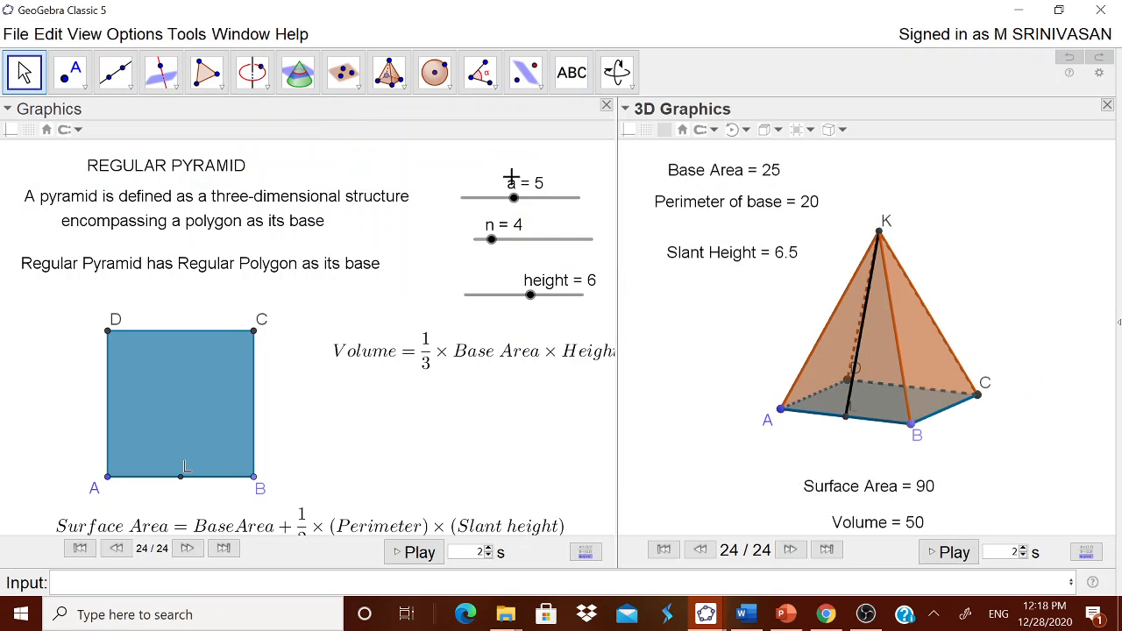